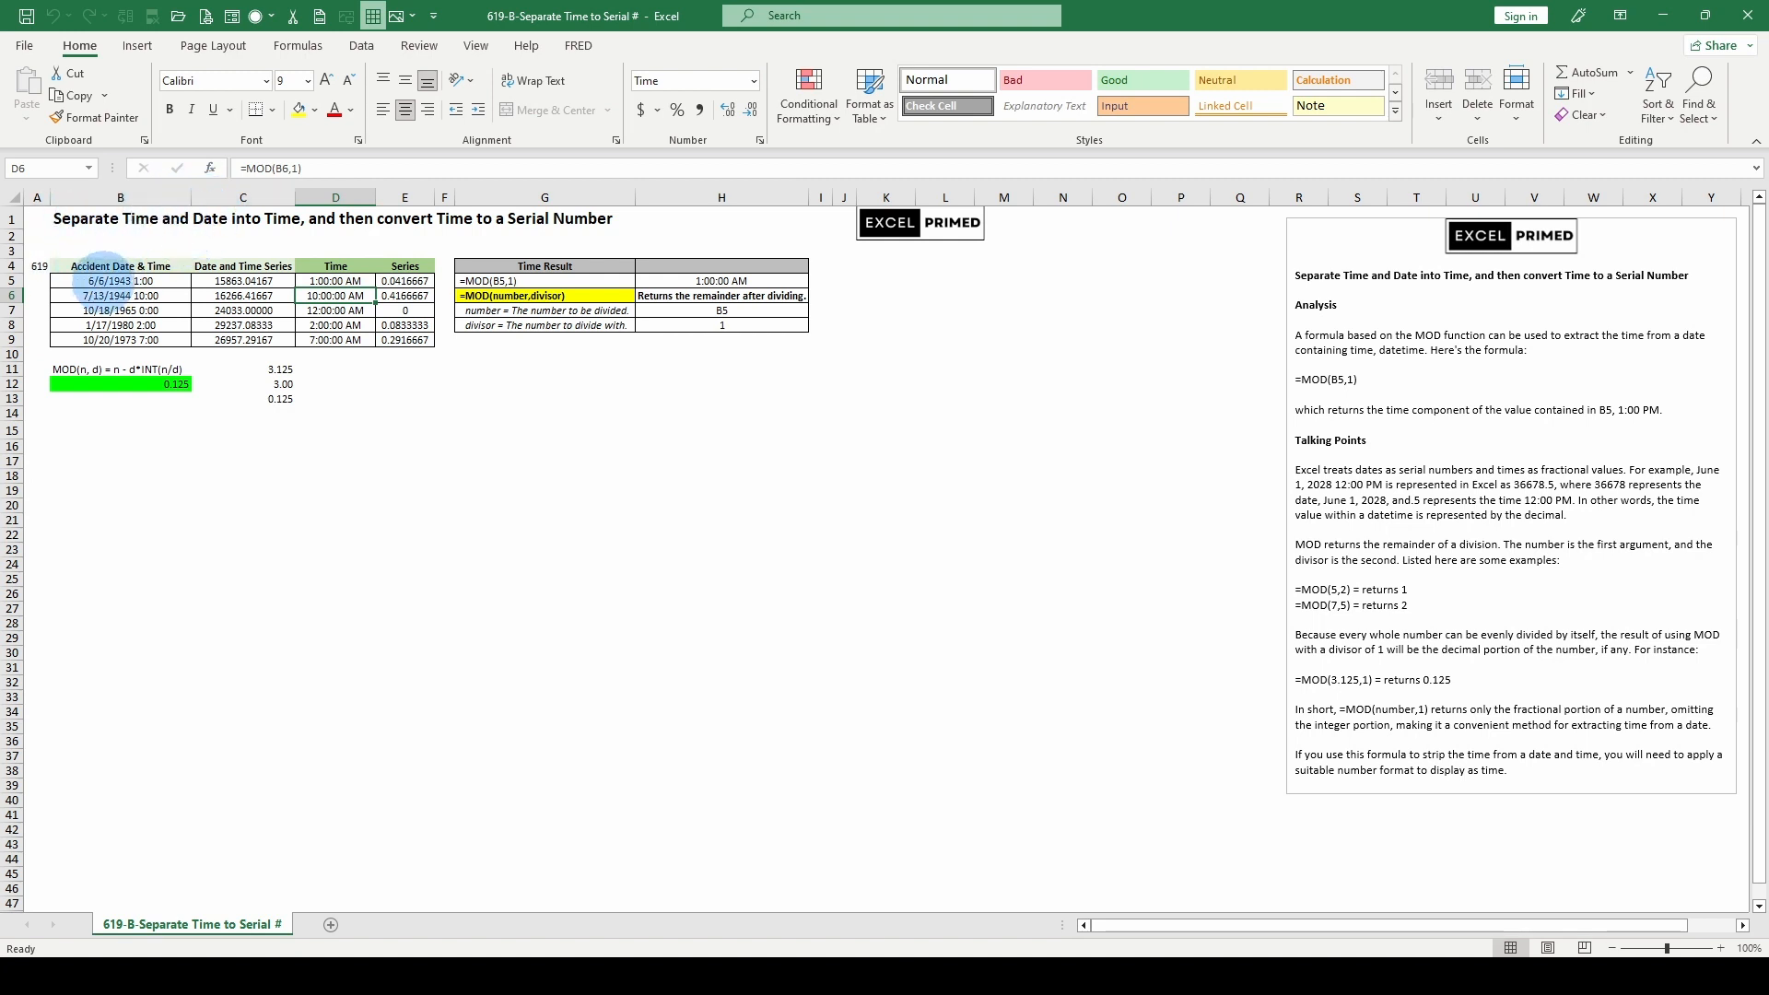
Try the Time number format on the first Series value in E5 and undo that formatting
click(105, 280)
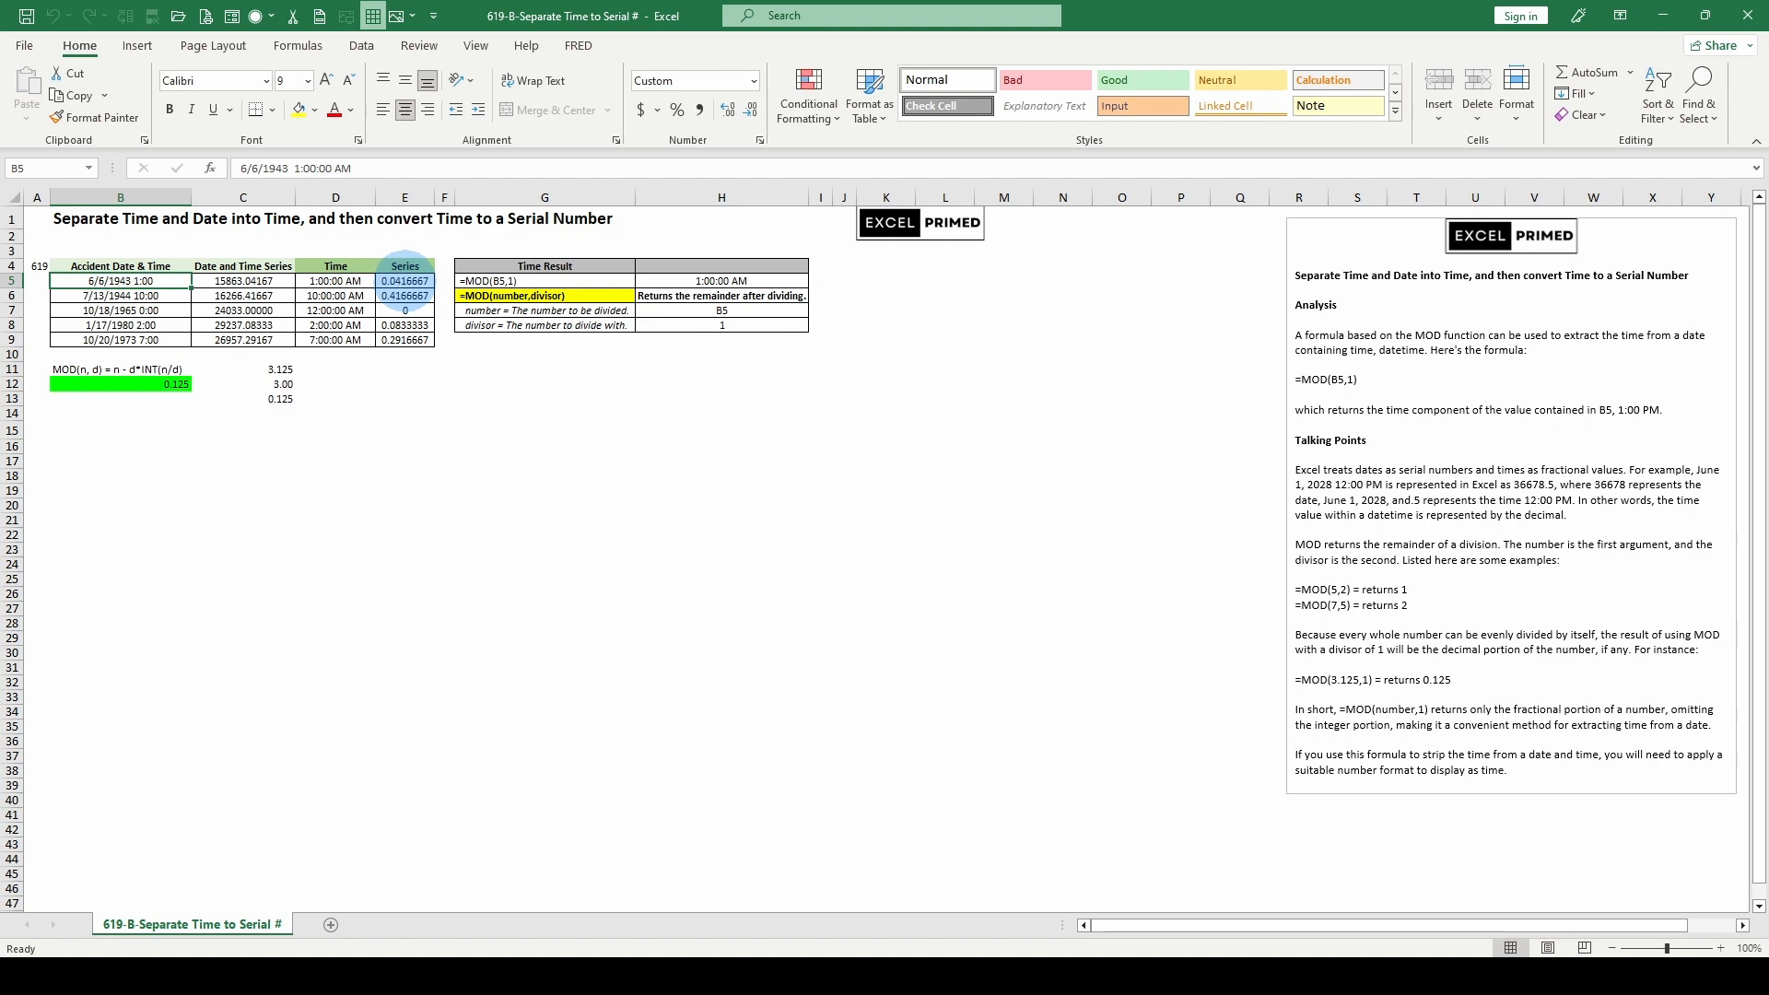
click(406, 281)
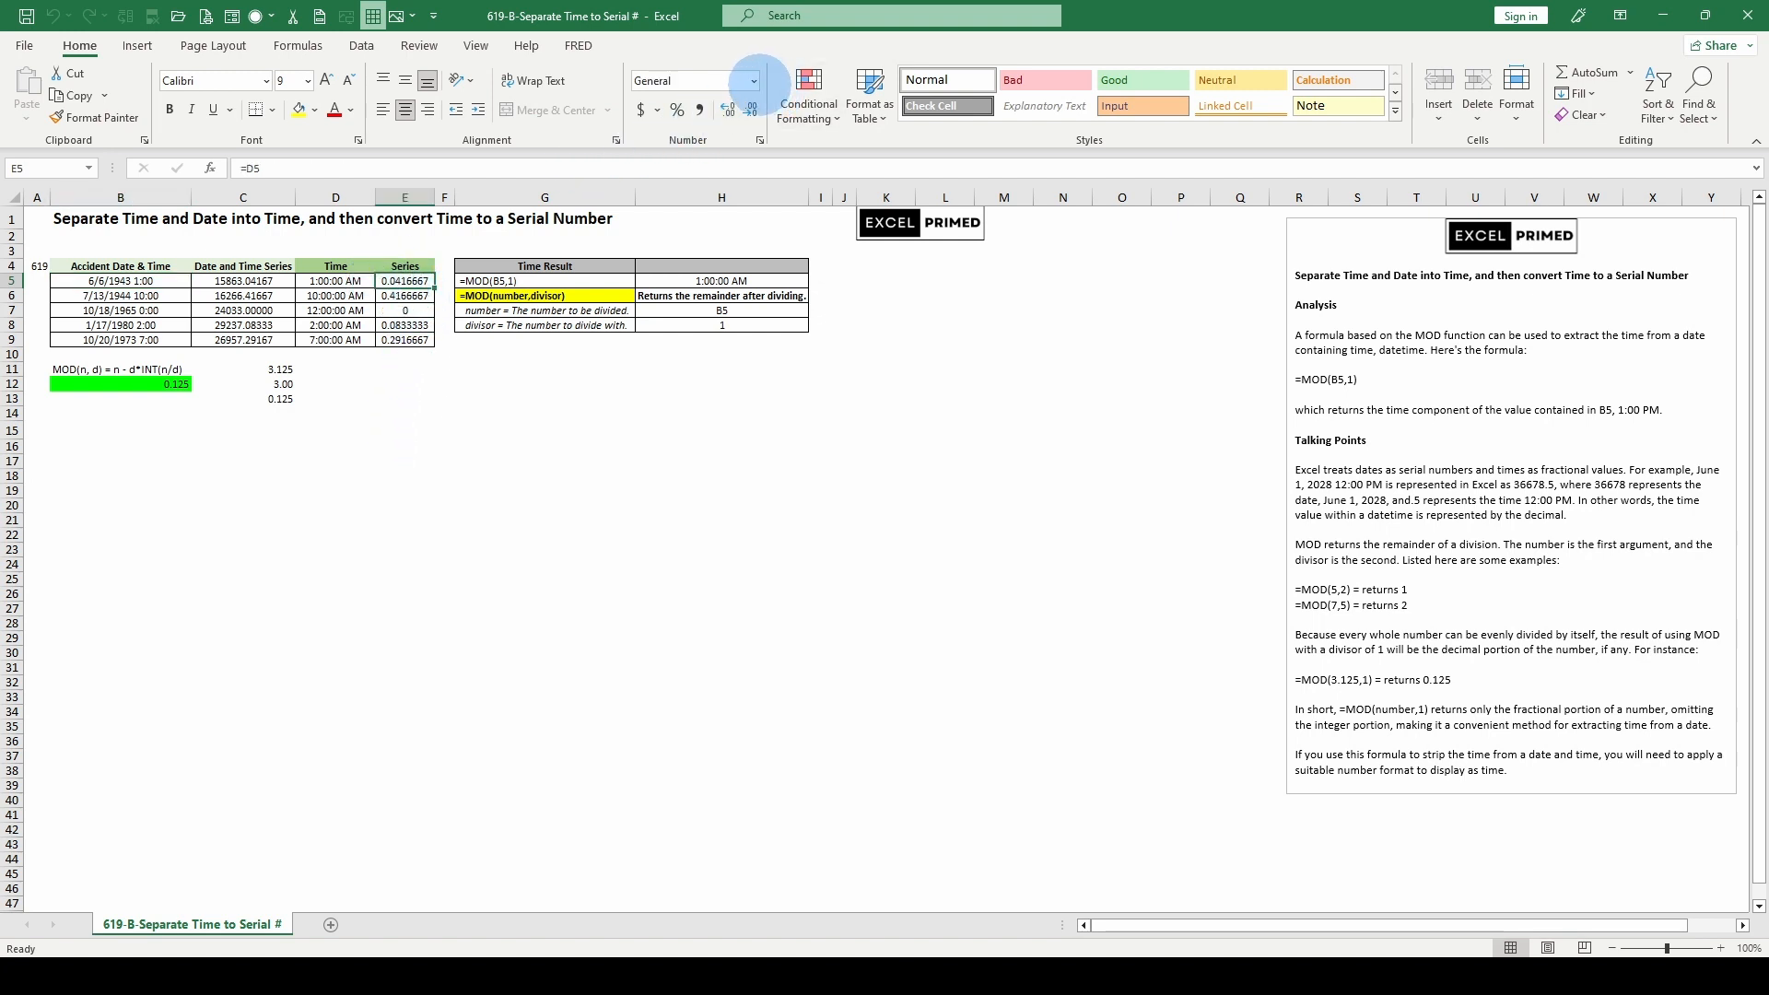
click(753, 81)
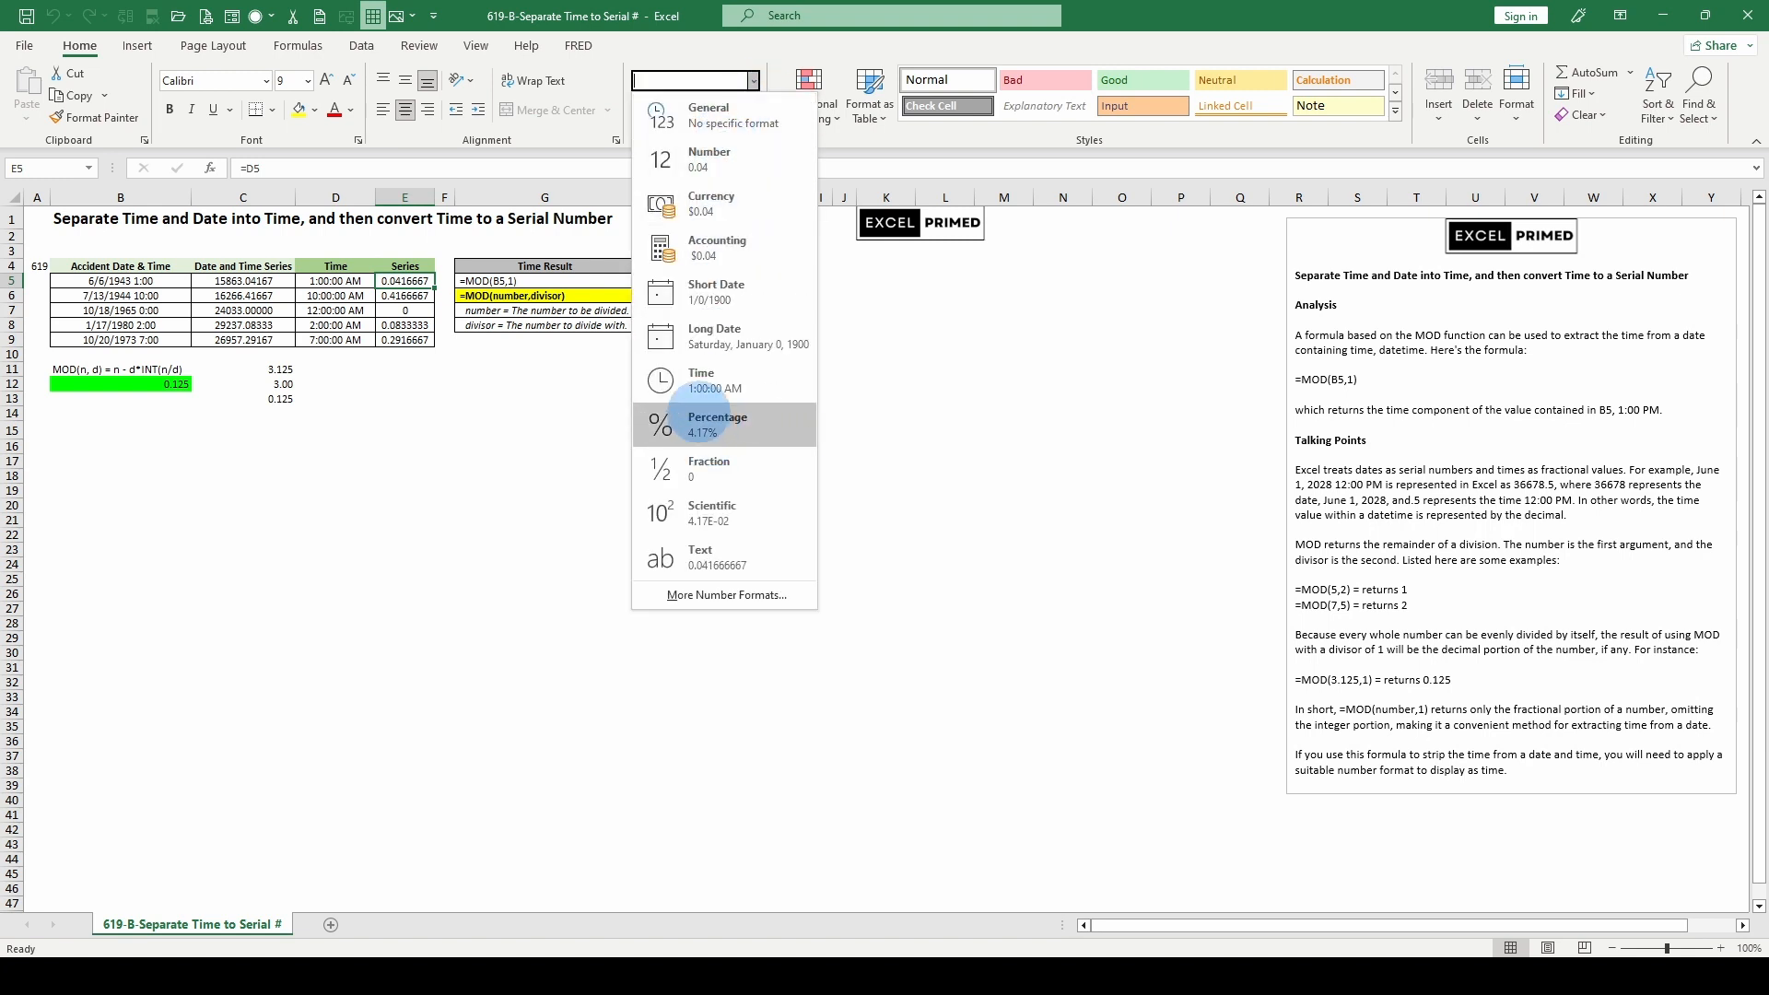
click(707, 392)
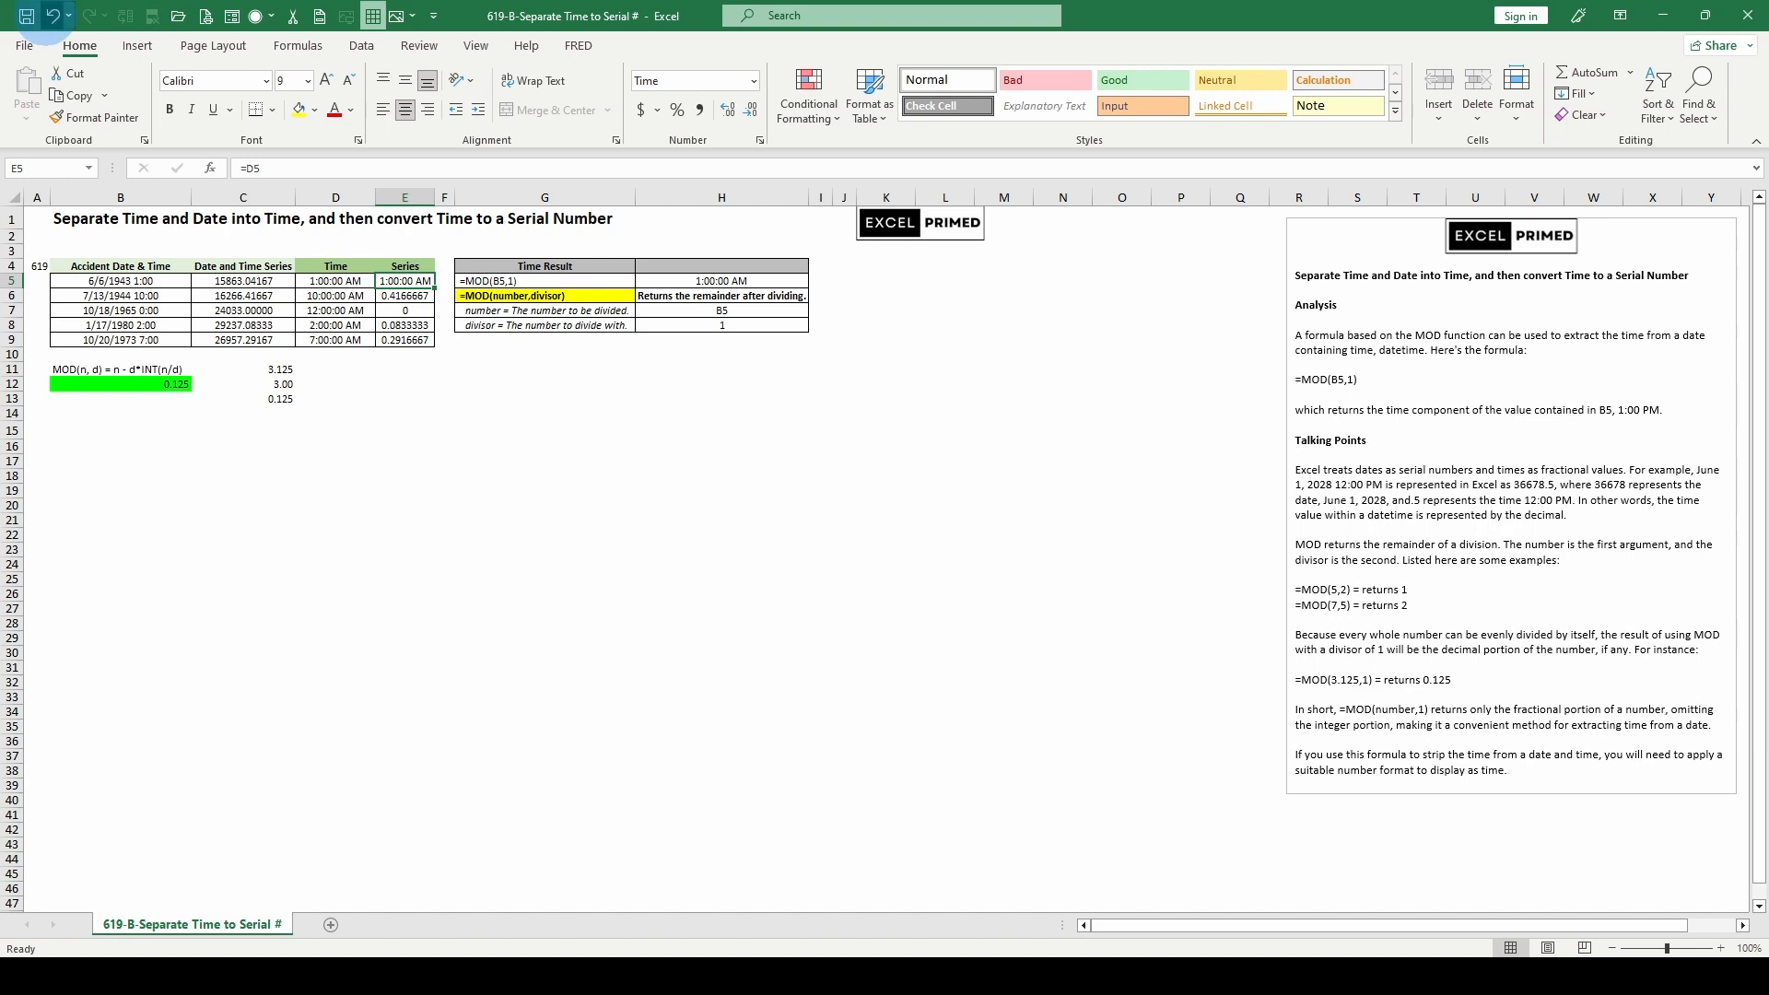
click(51, 16)
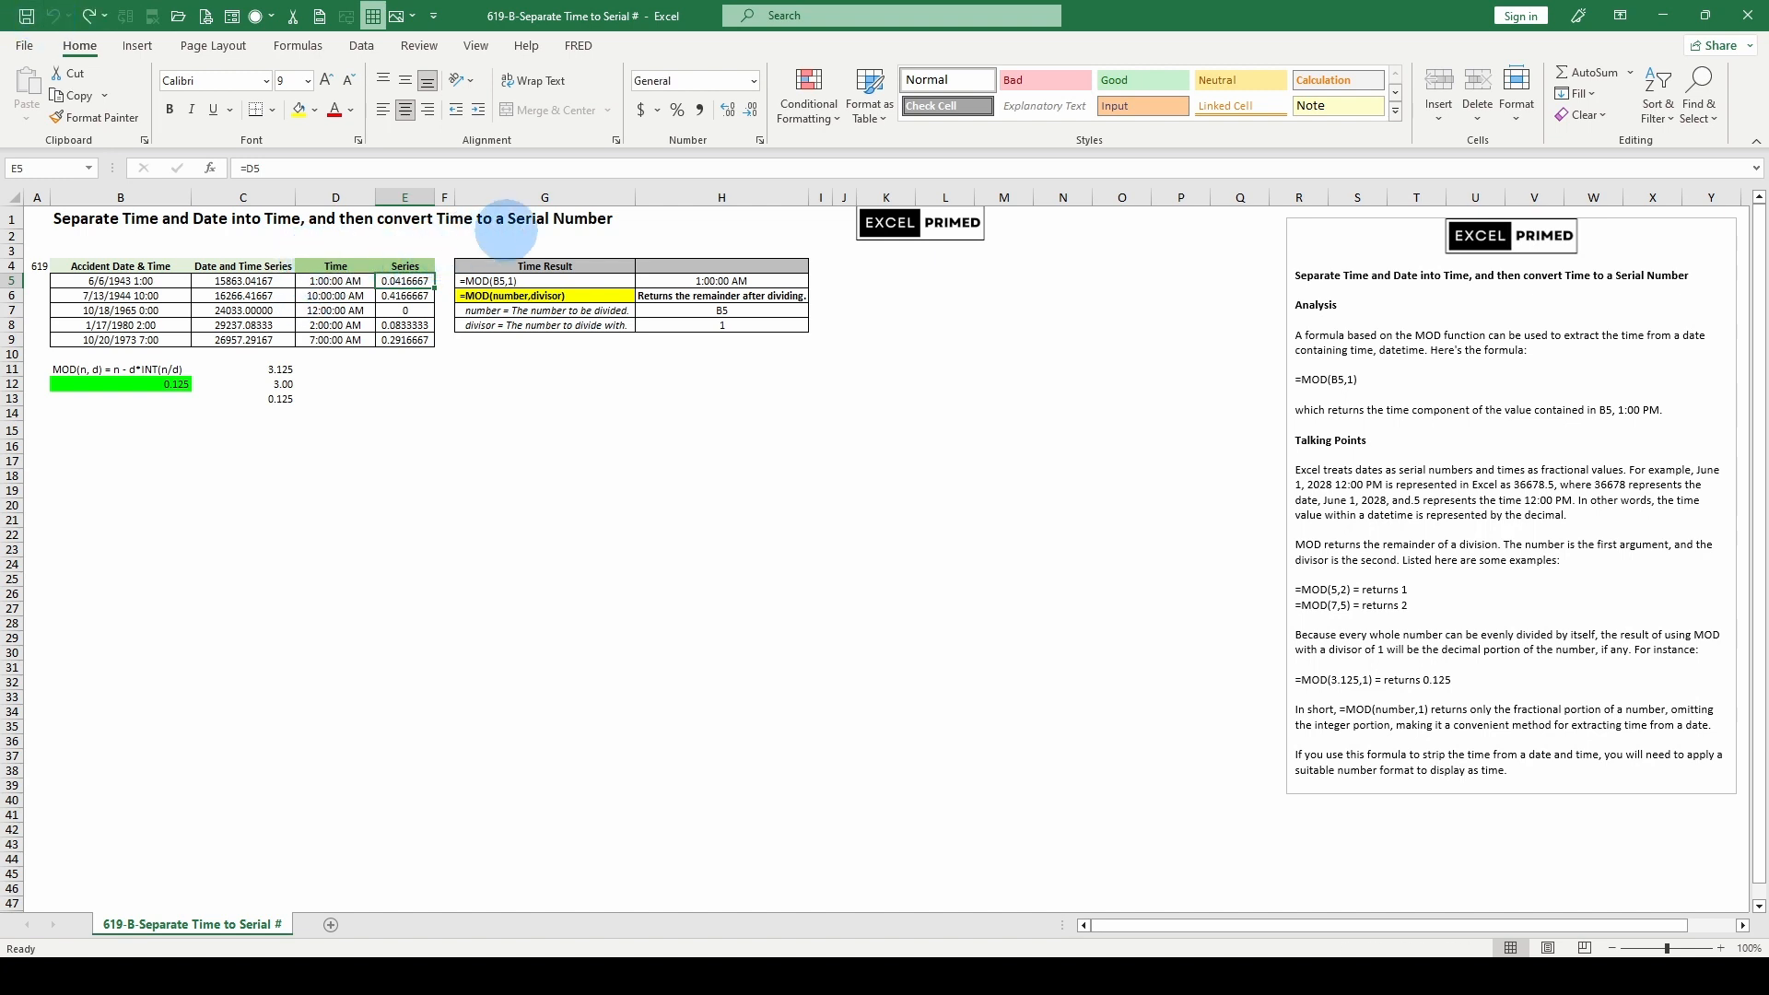
Enter the formula =1/24 in cell E12 to calculate one hour as a fraction of a day
click(418, 381)
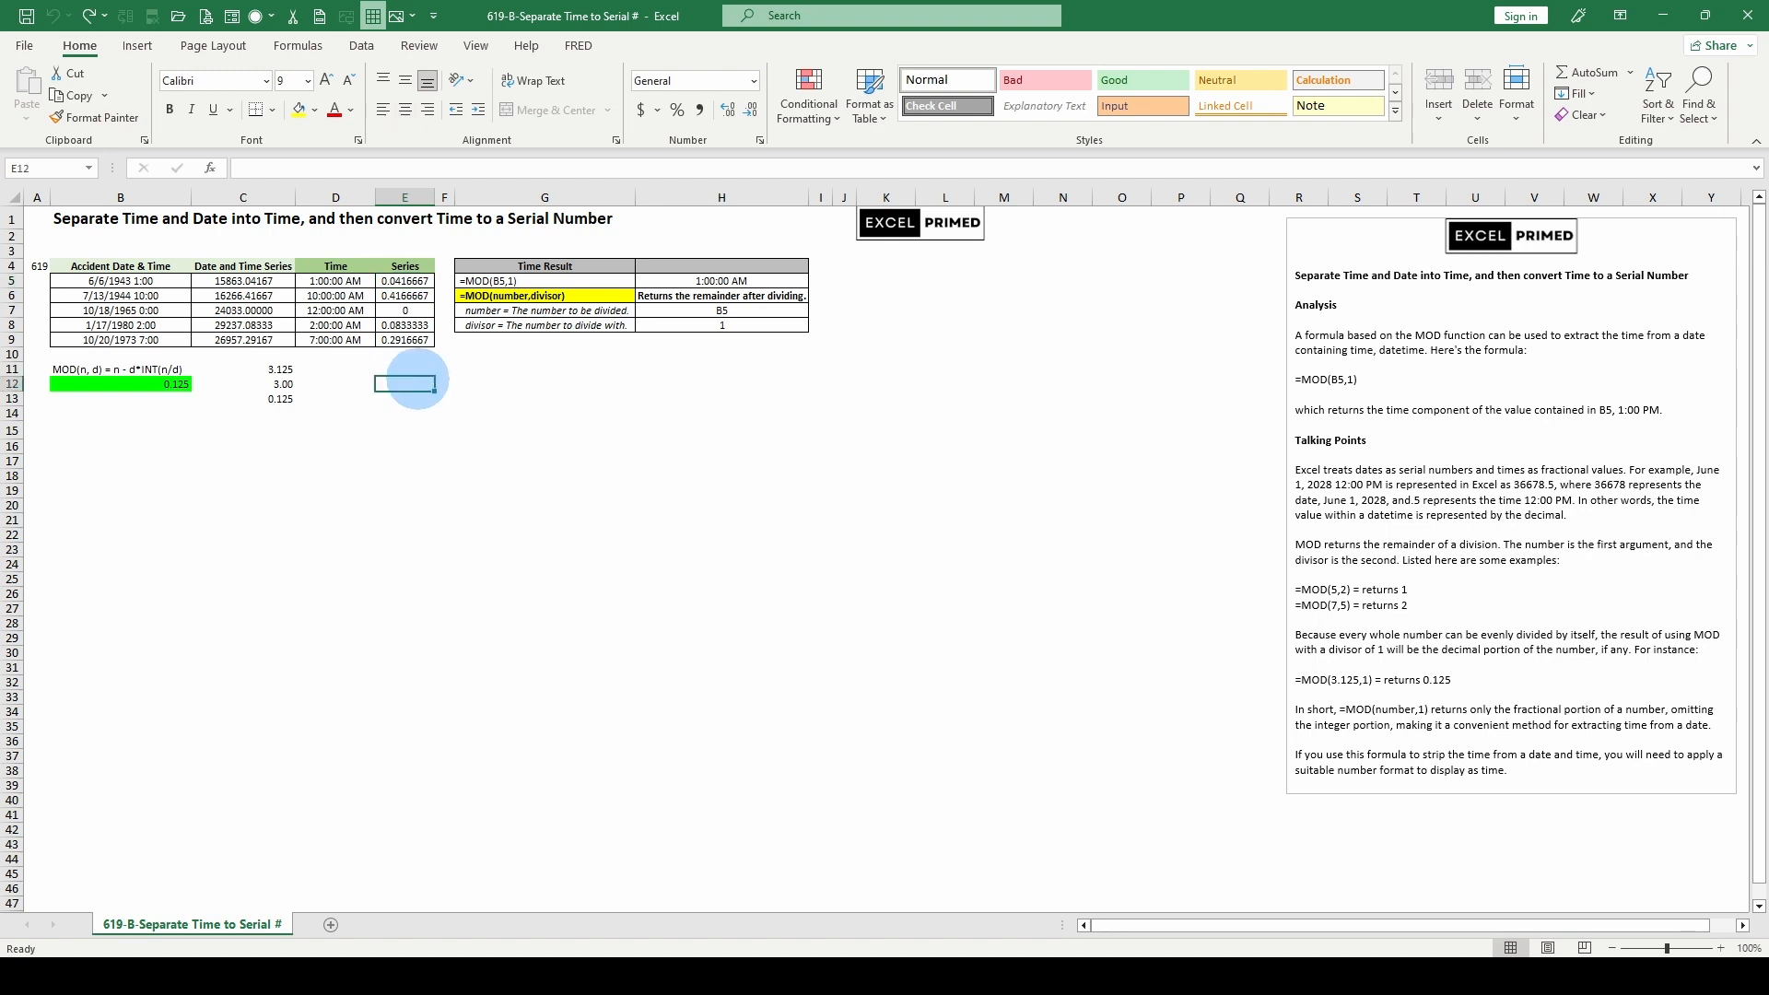
text(=1)
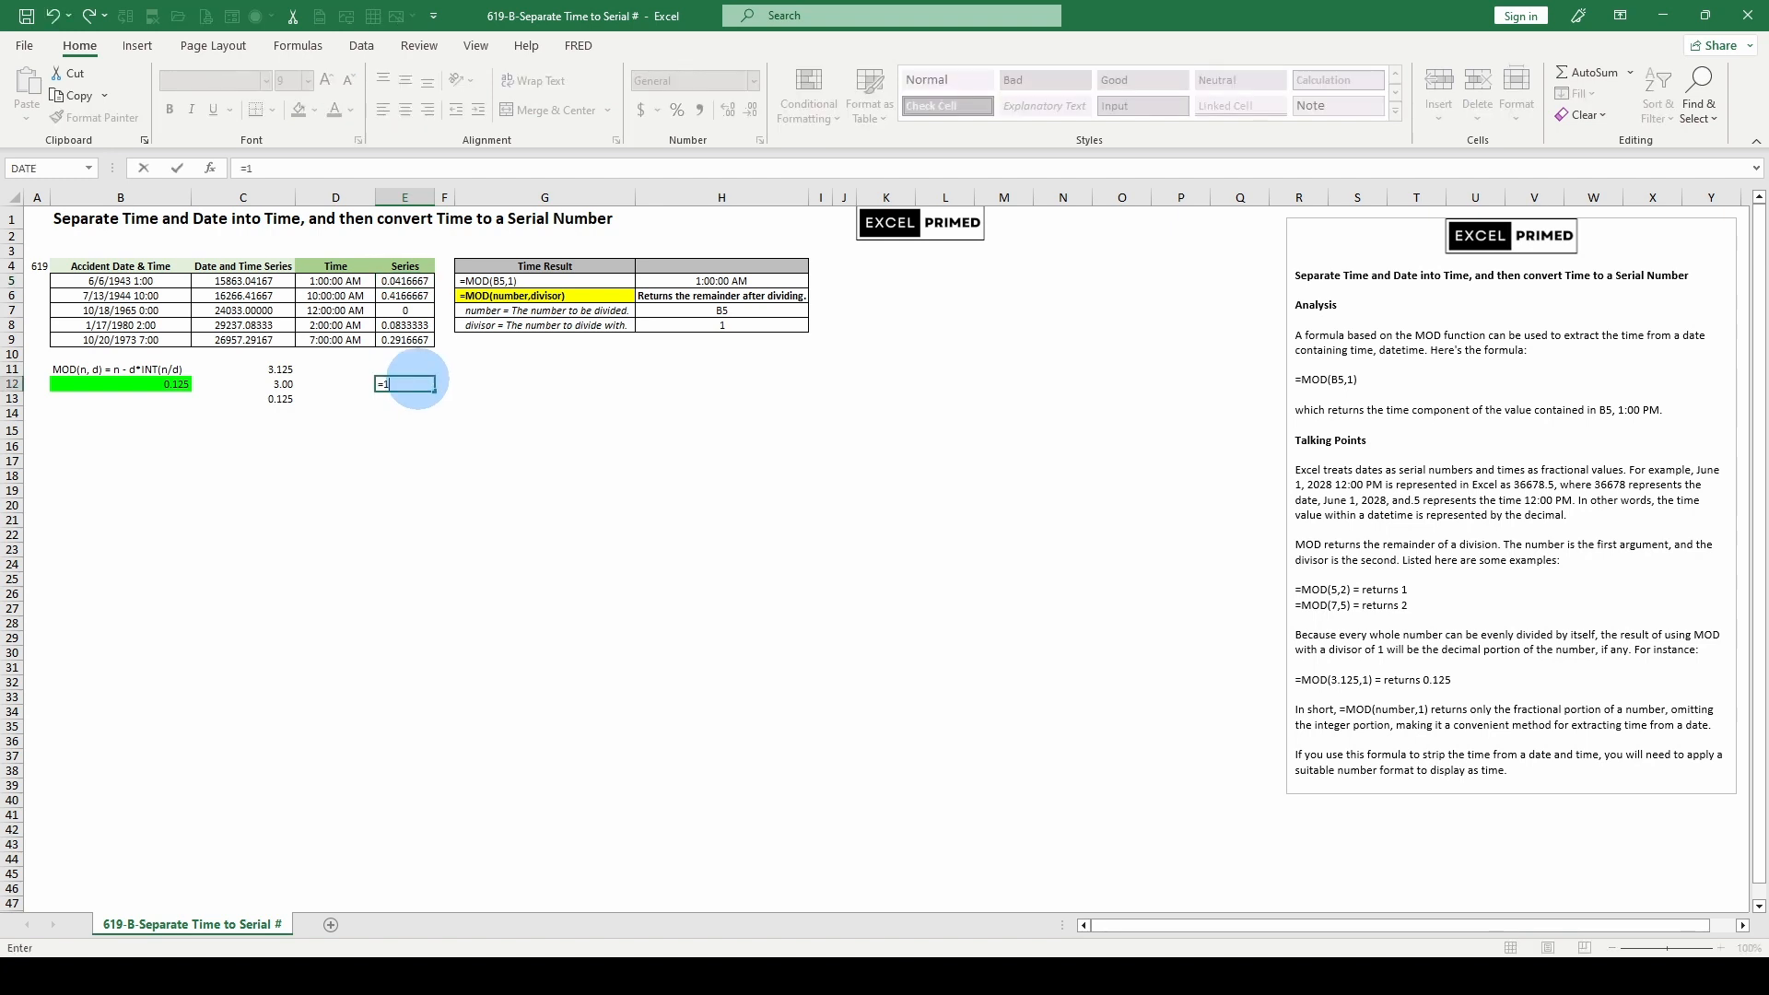
text(/24)
key(Return)
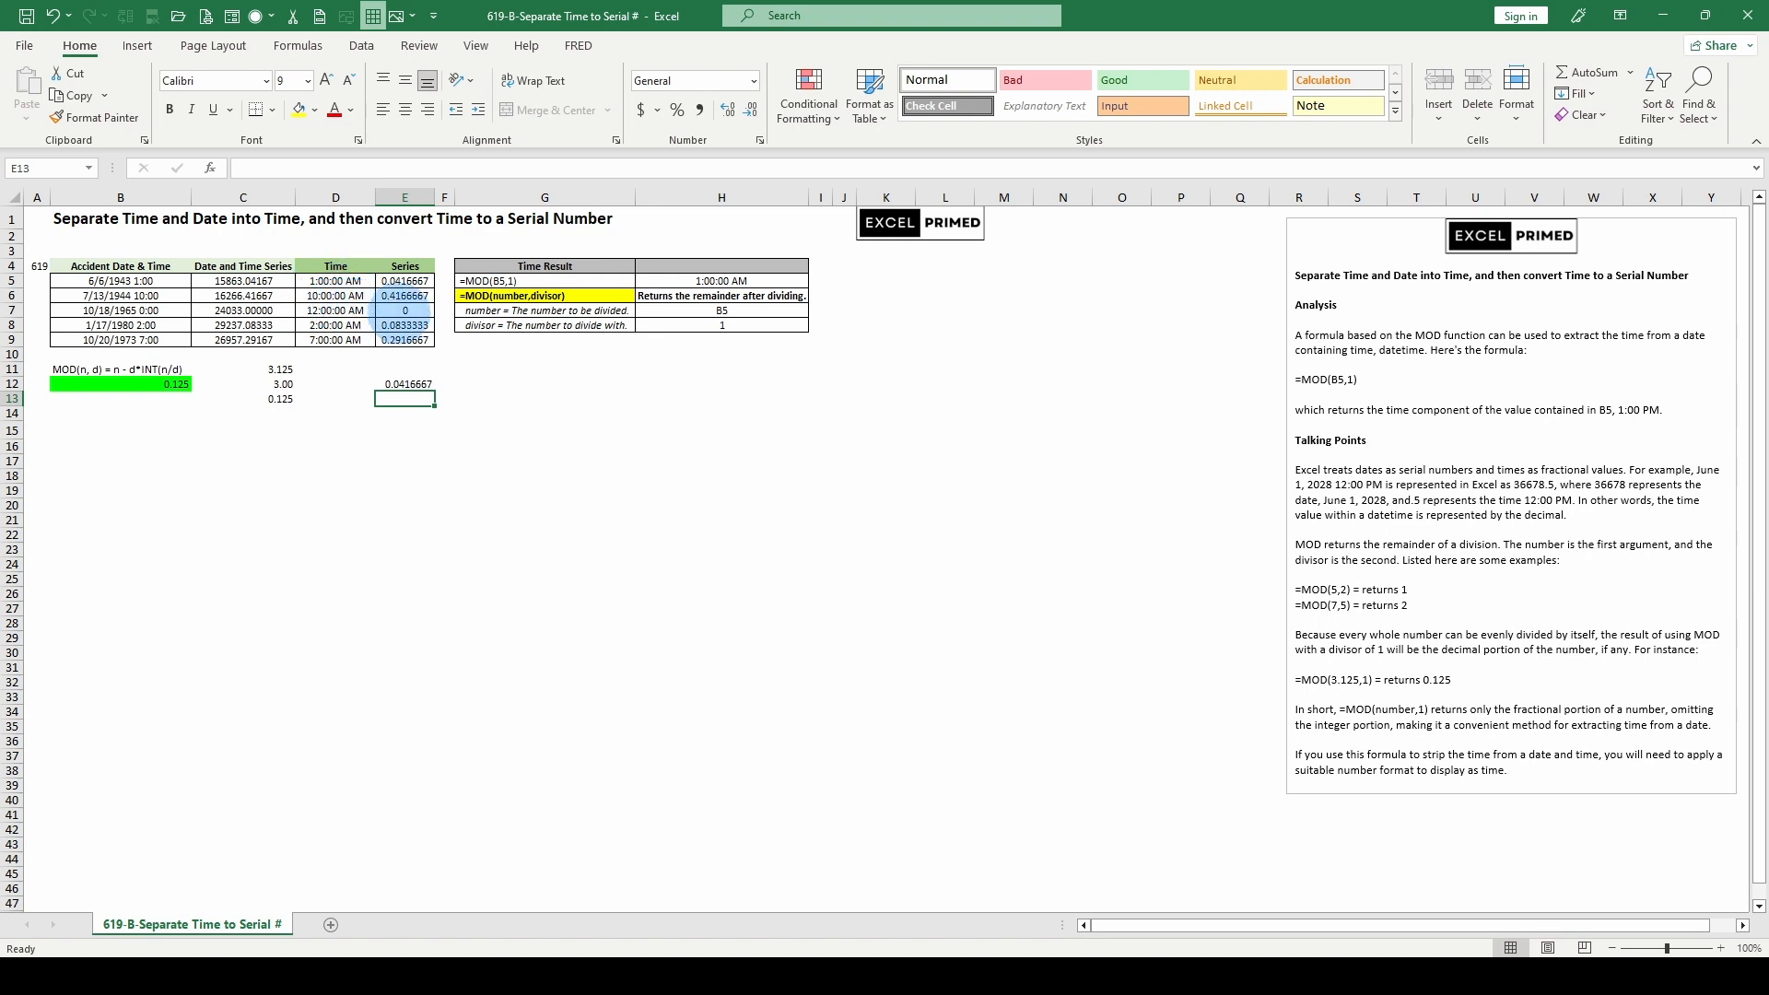
Examine the Series value in E7, the Time formulas in D8, D9 and D5, and the date-time serial number in C5
click(403, 309)
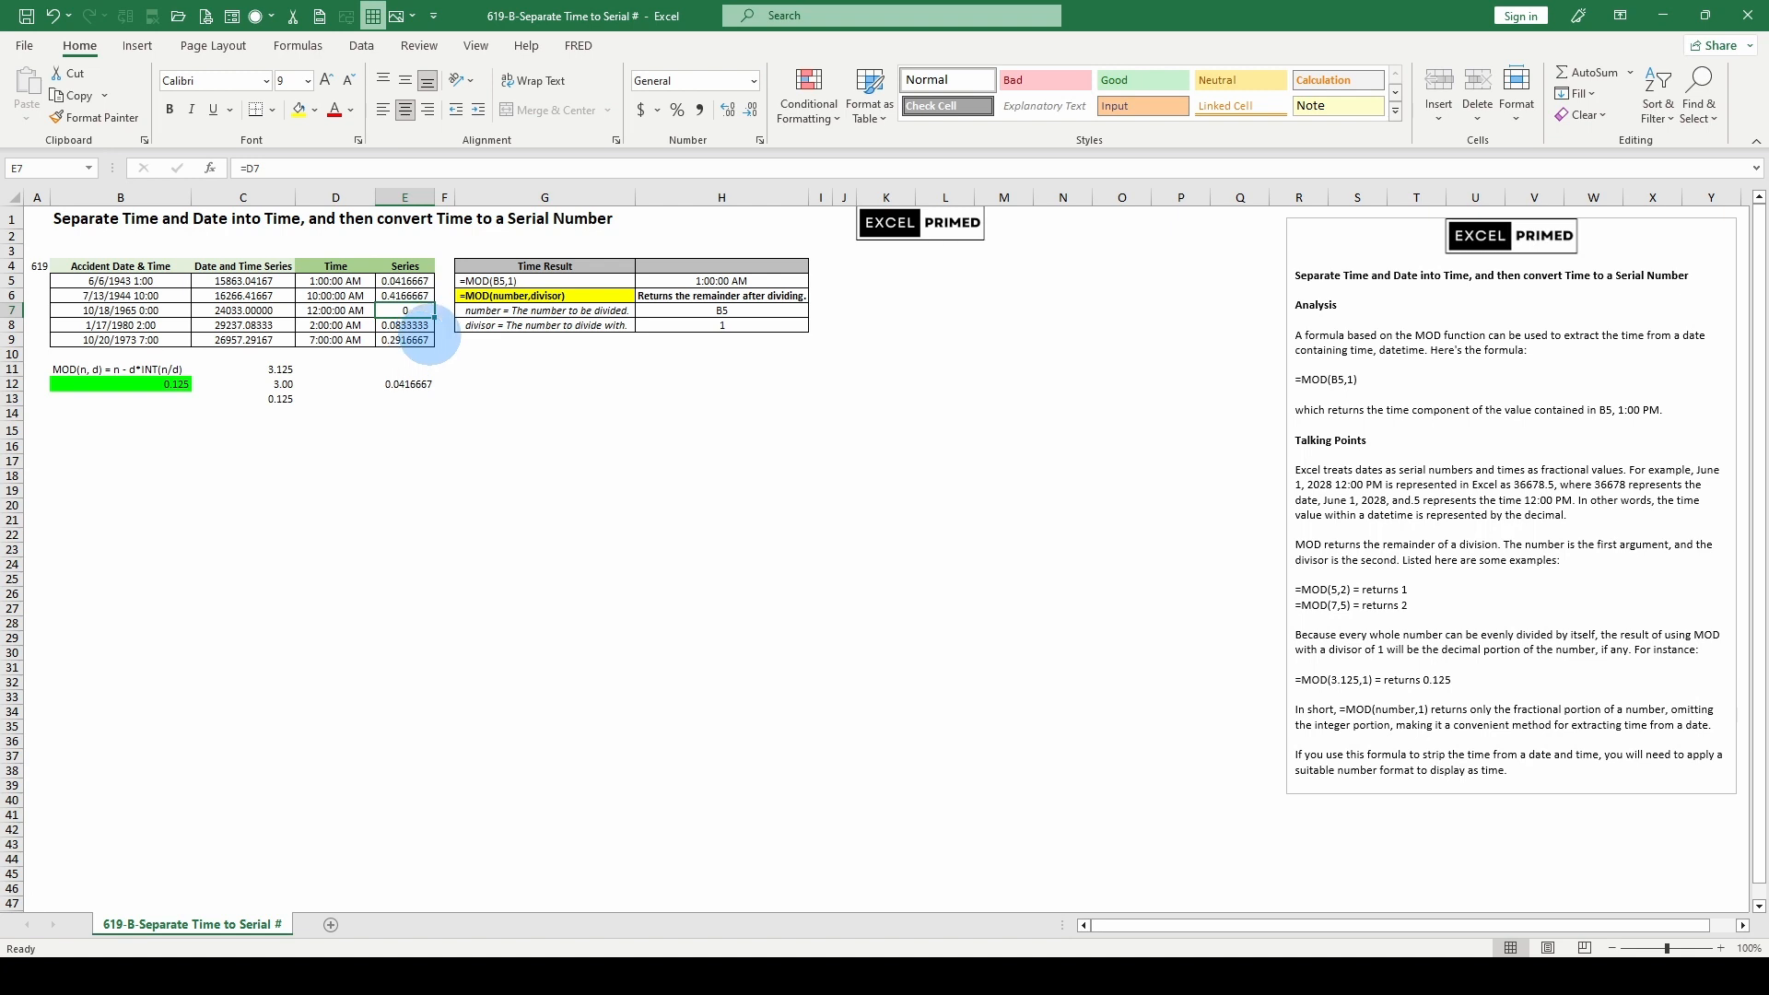
shift+click(406, 339)
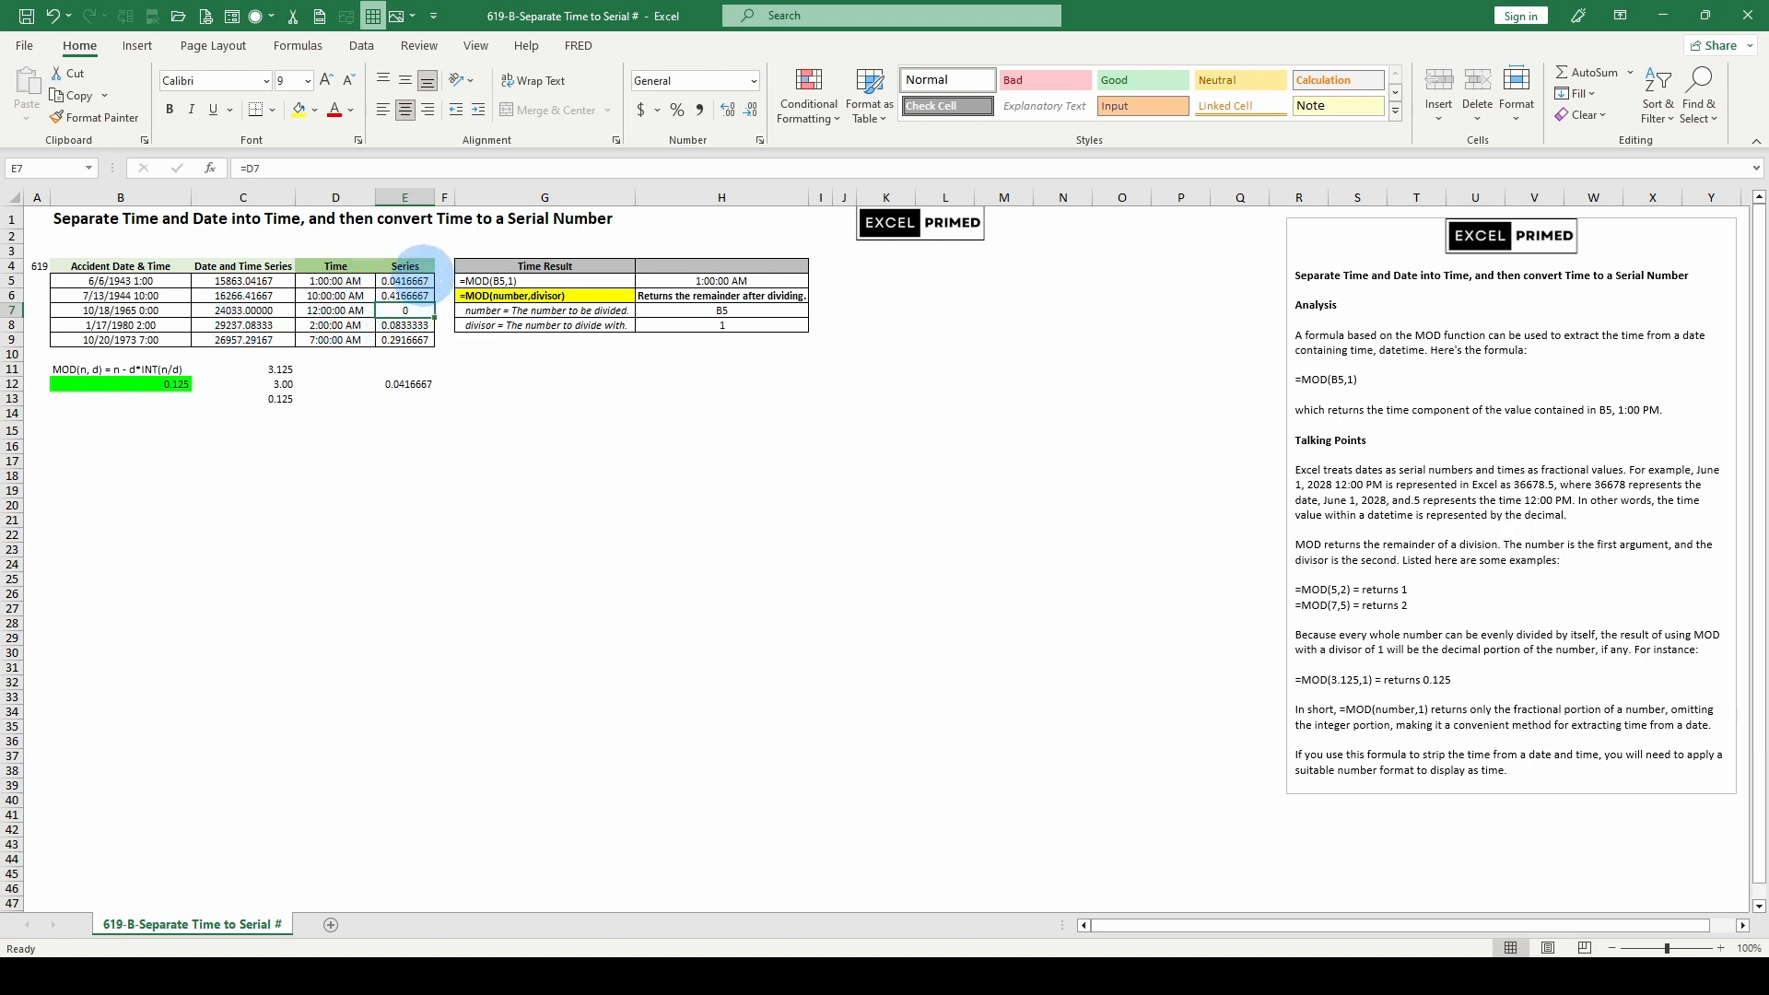
click(341, 324)
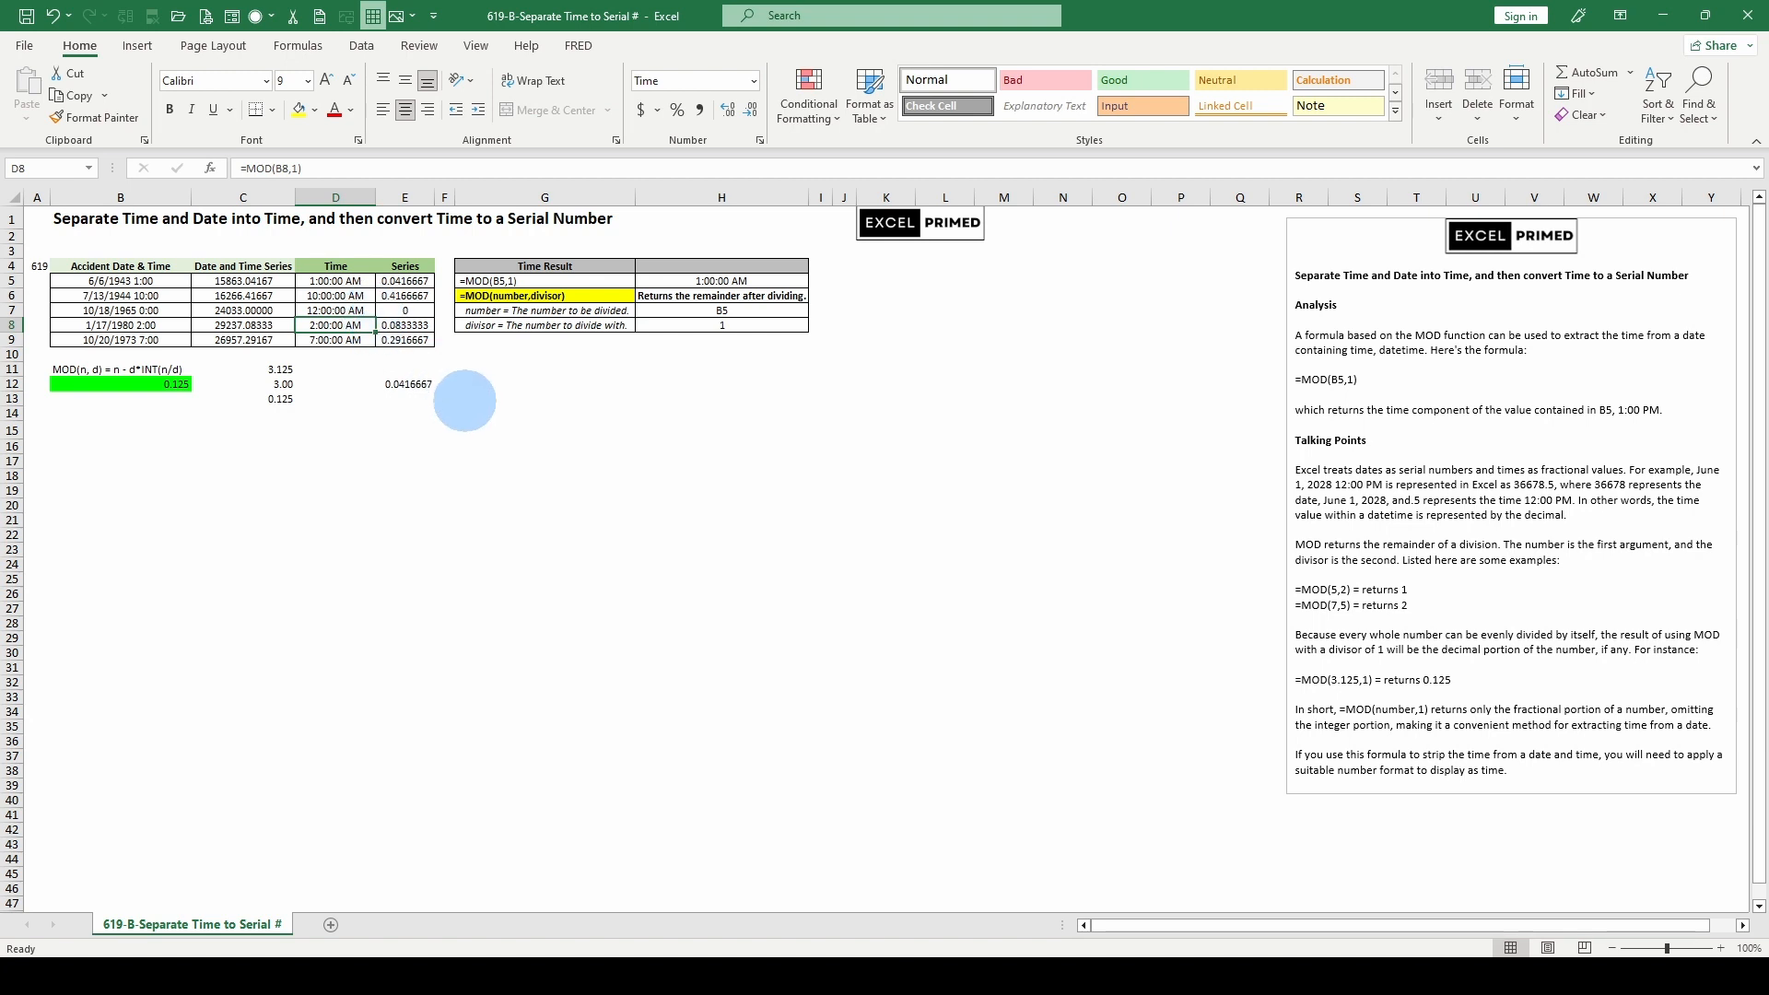
click(352, 341)
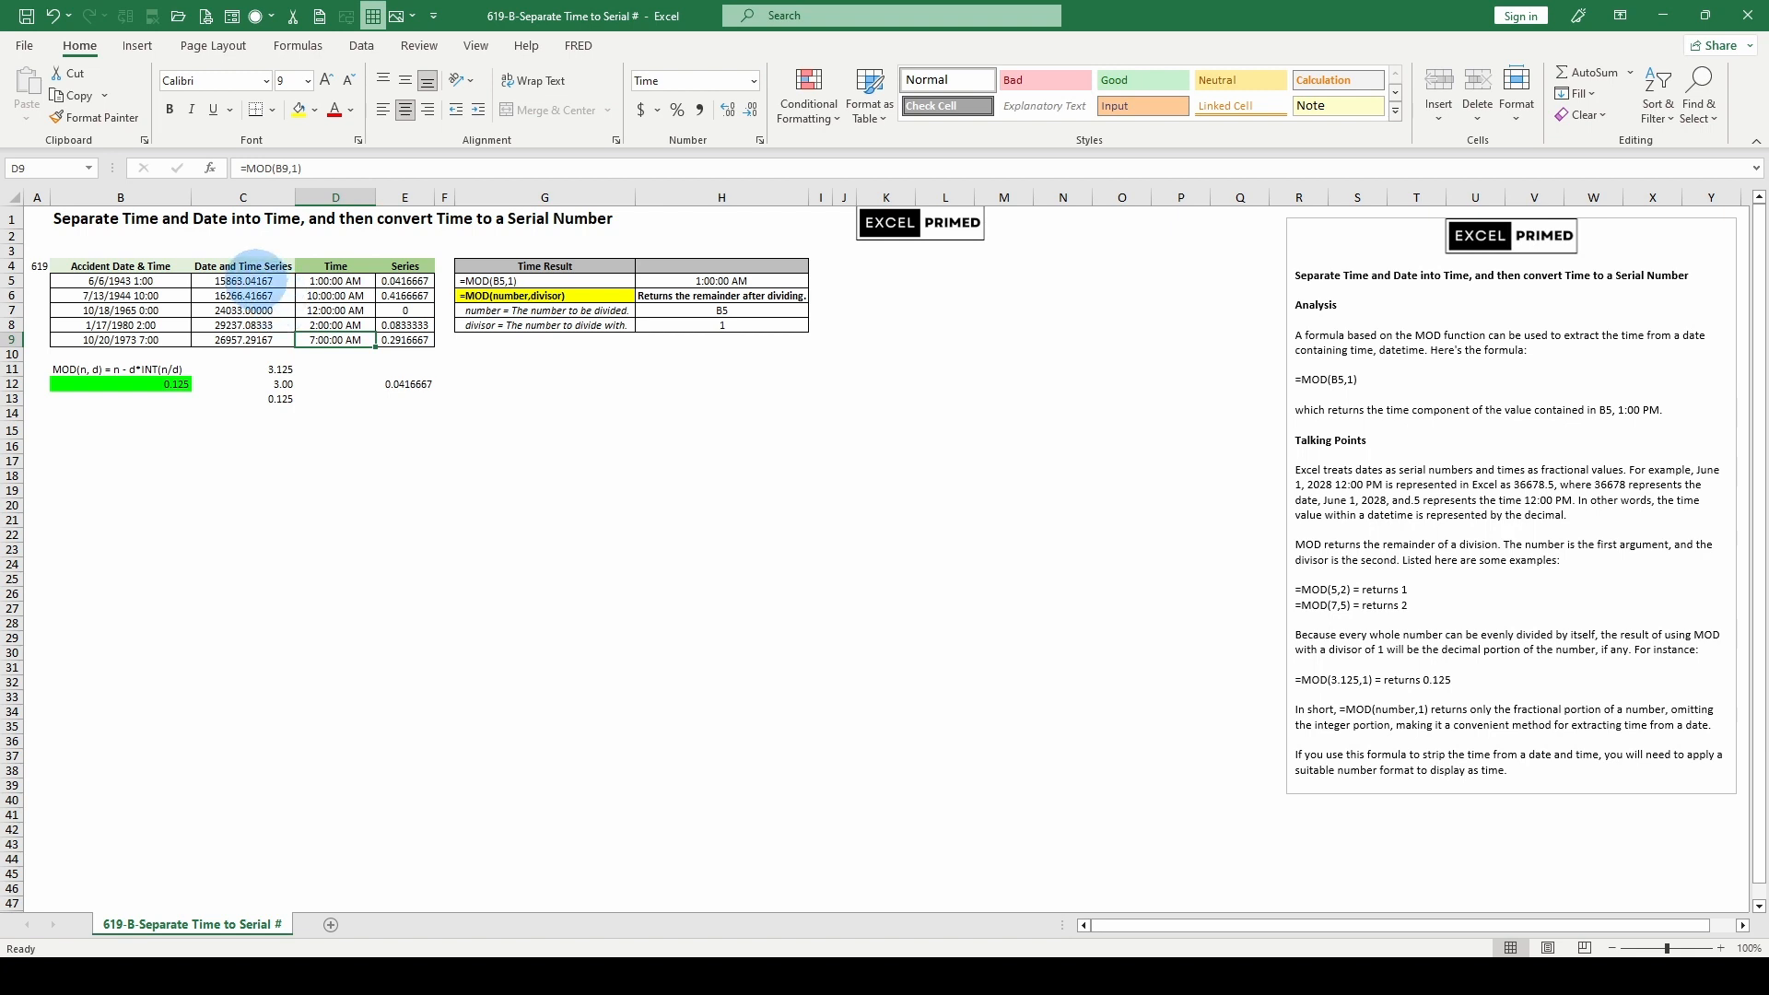
click(261, 281)
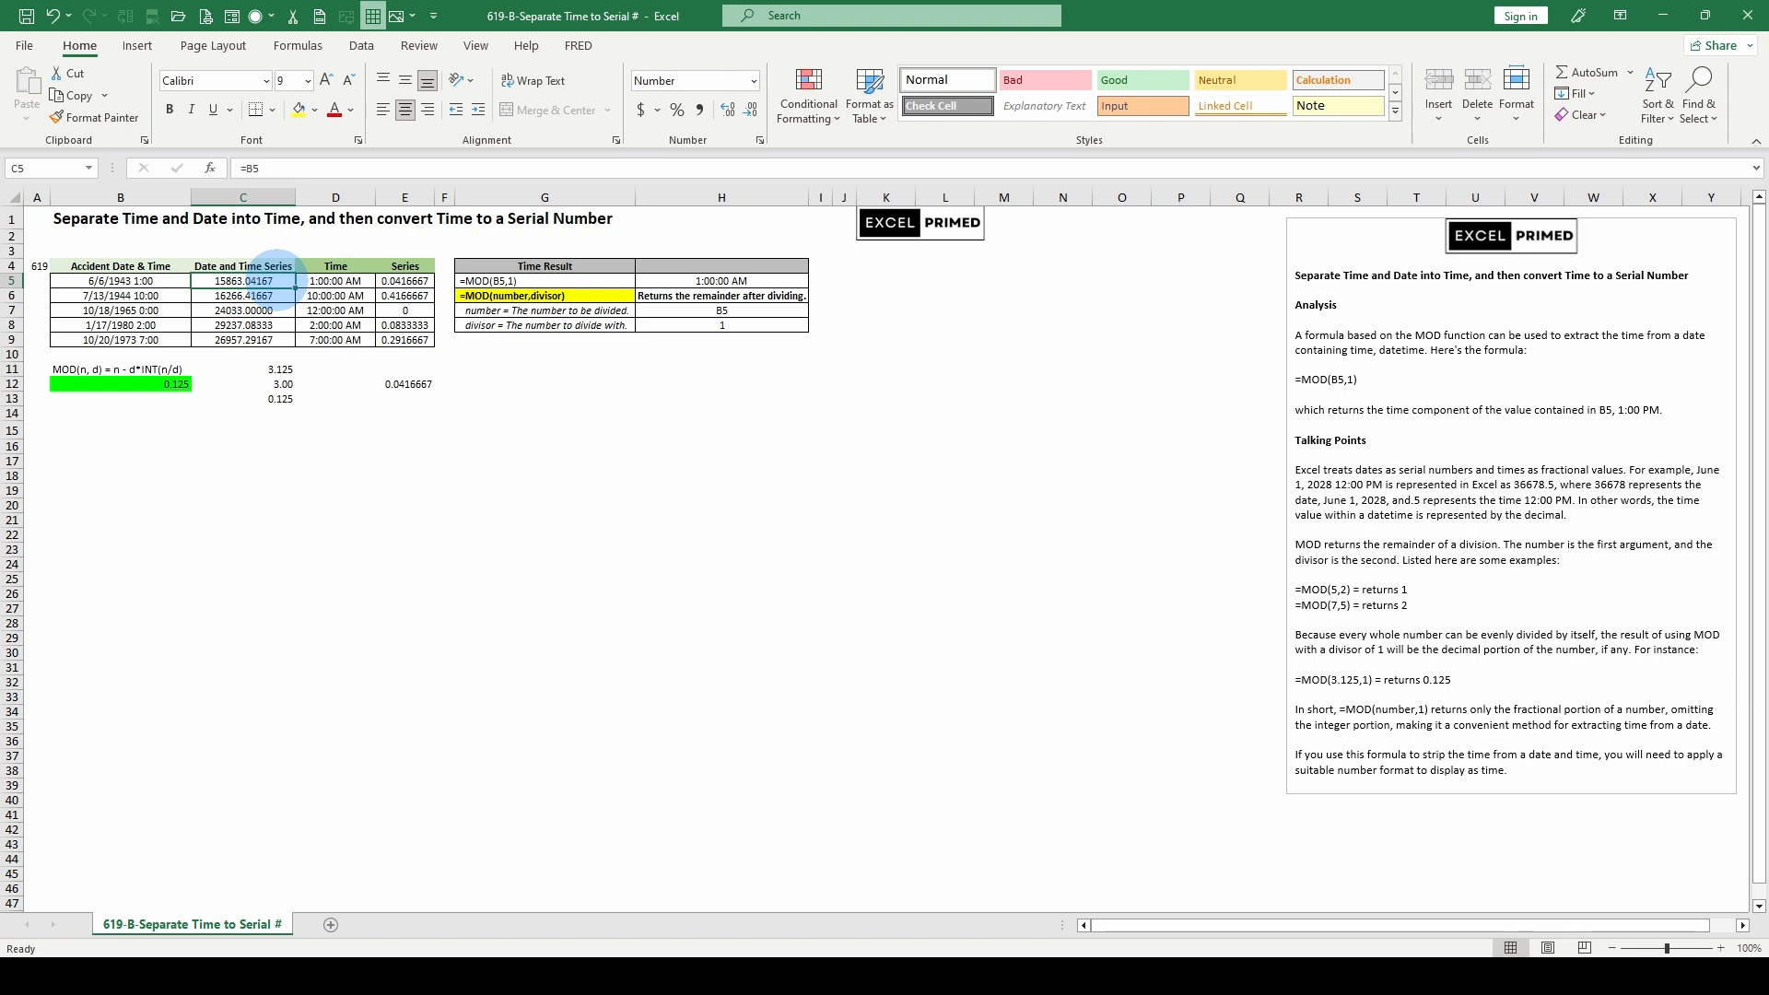
click(324, 279)
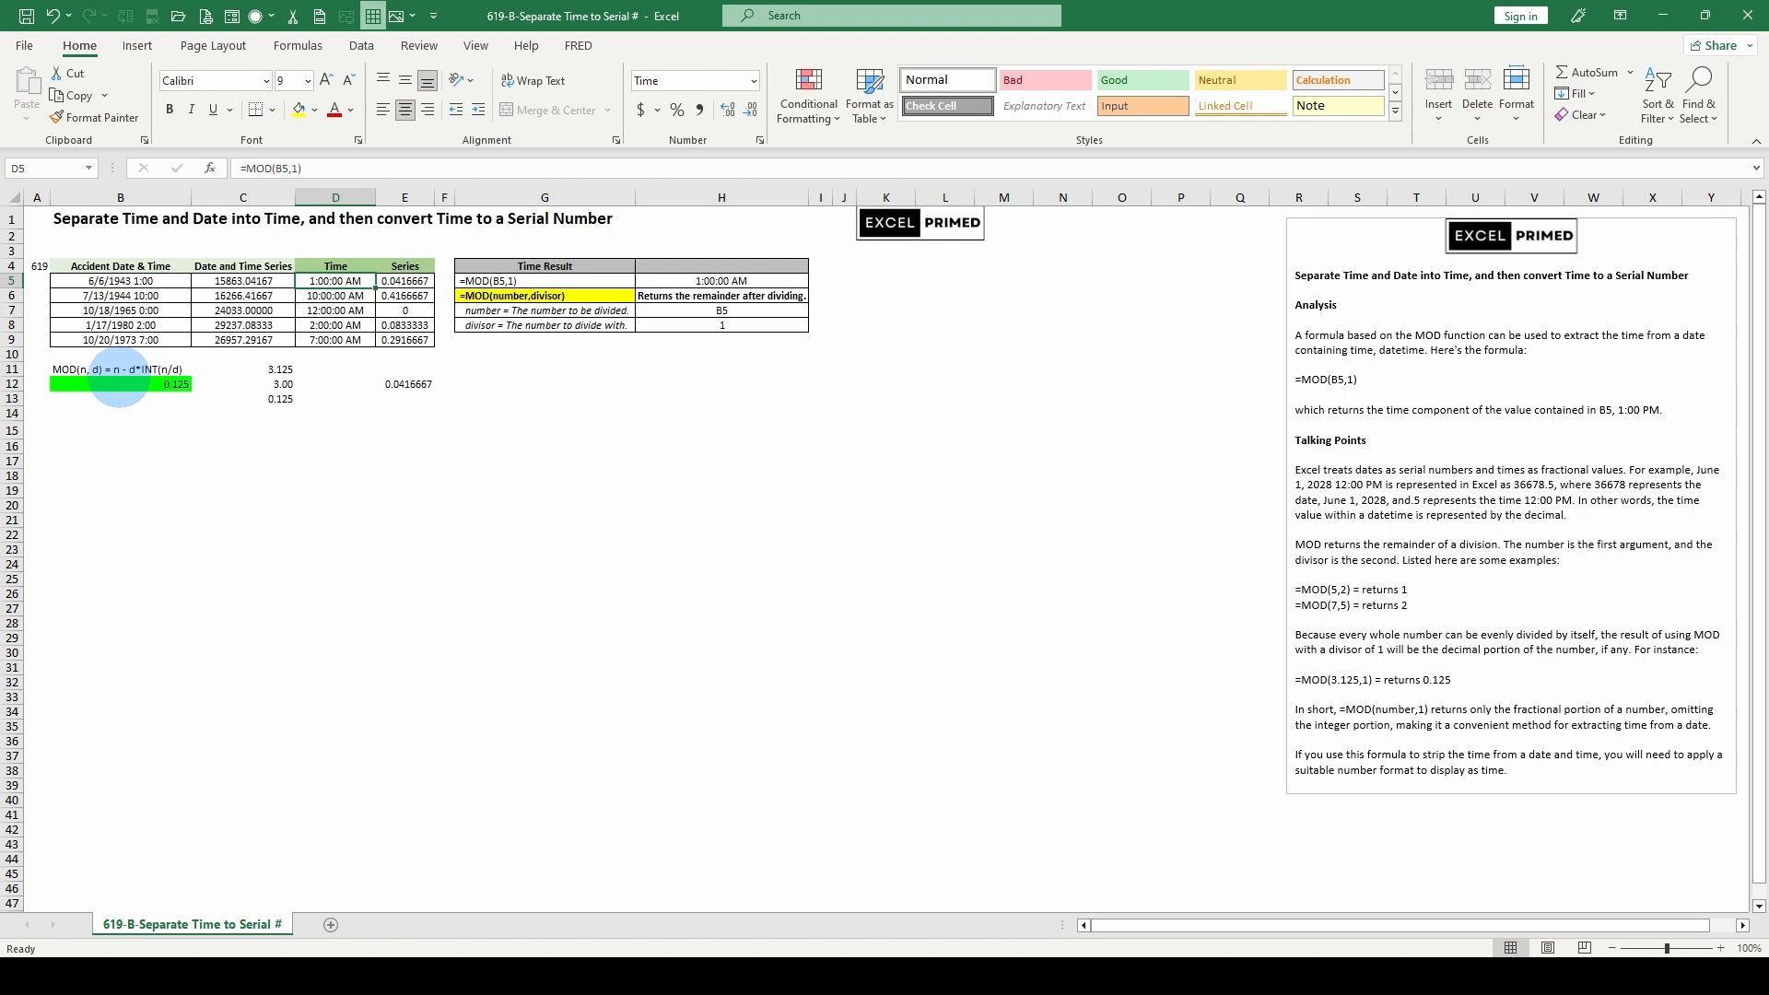
Change the MOD-equivalent formula in B12 to =15863.04167-1*INT(15863.01467/1)
click(134, 381)
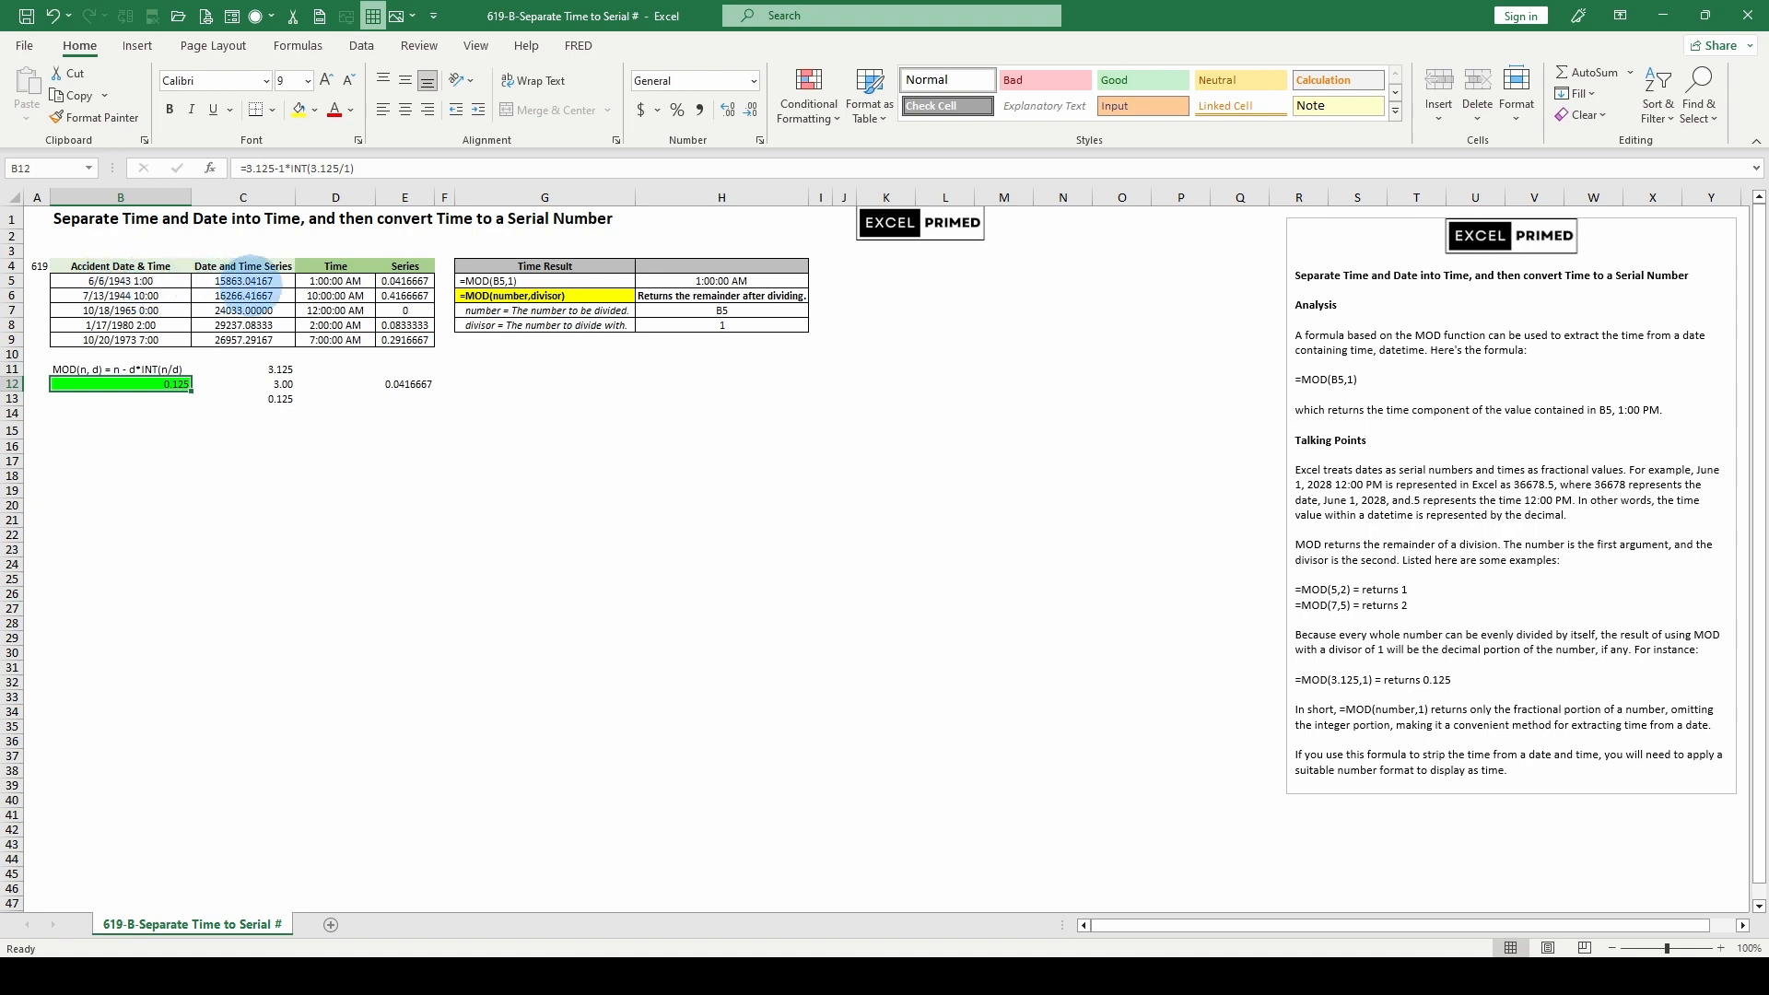
key(F2)
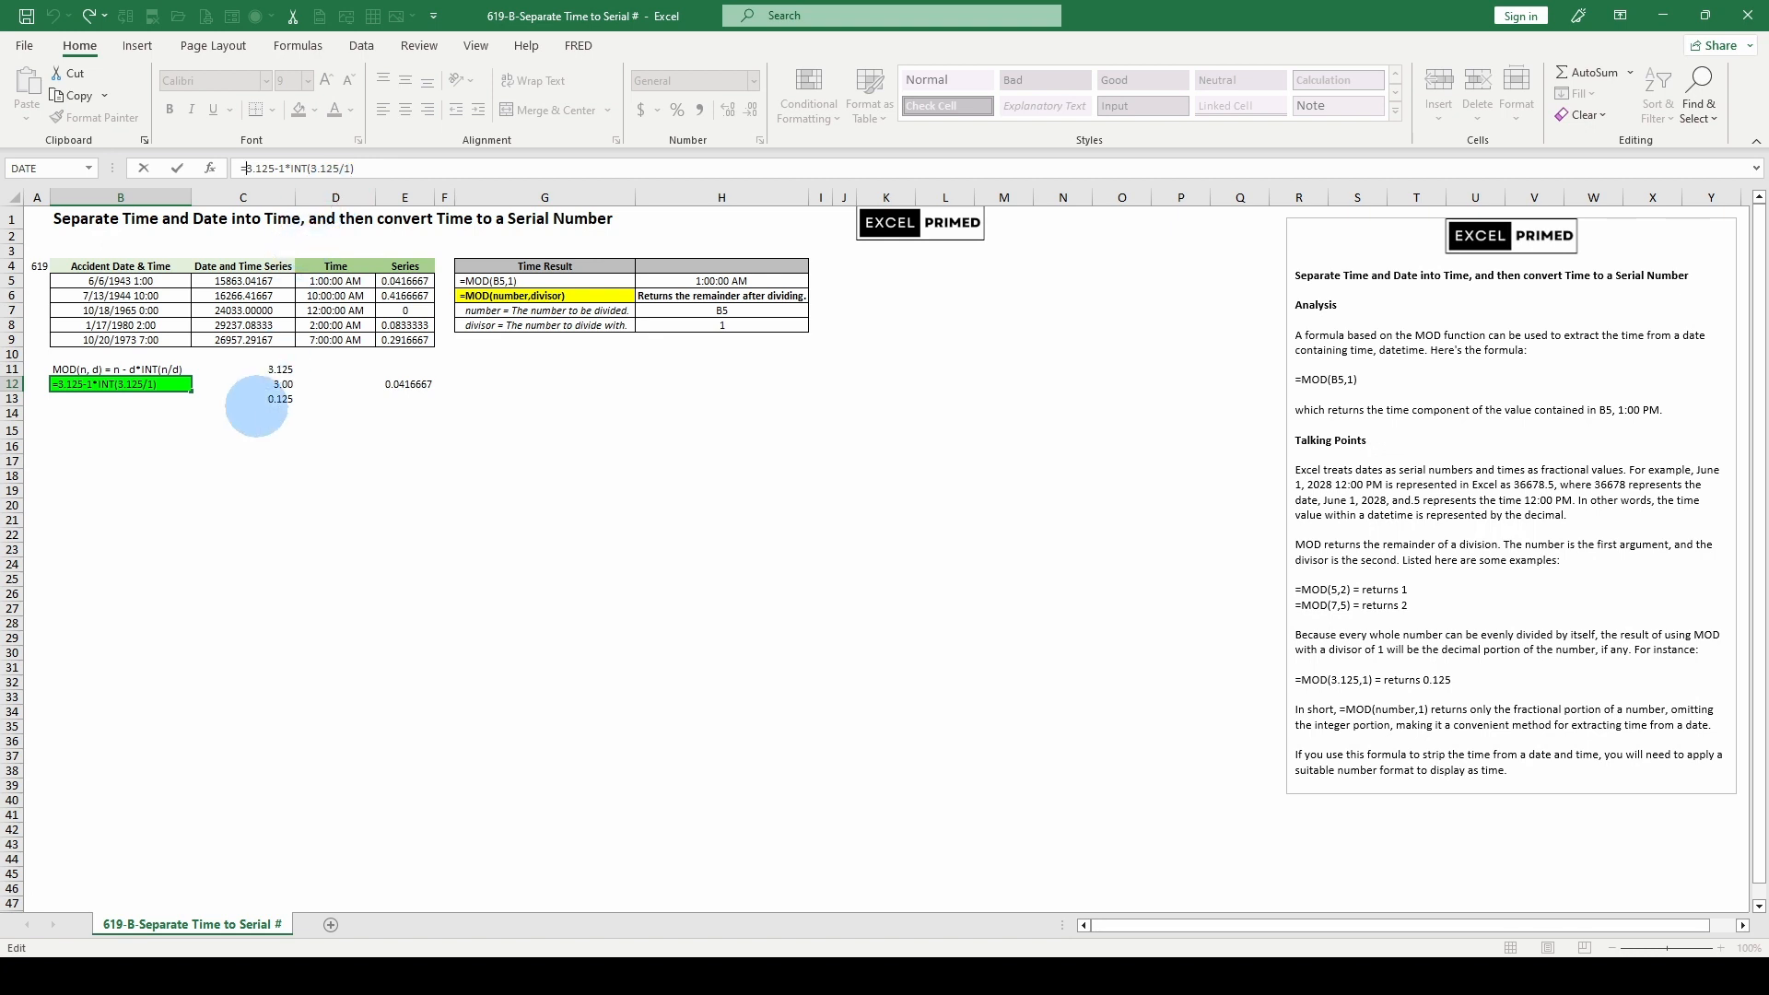
key(Escape)
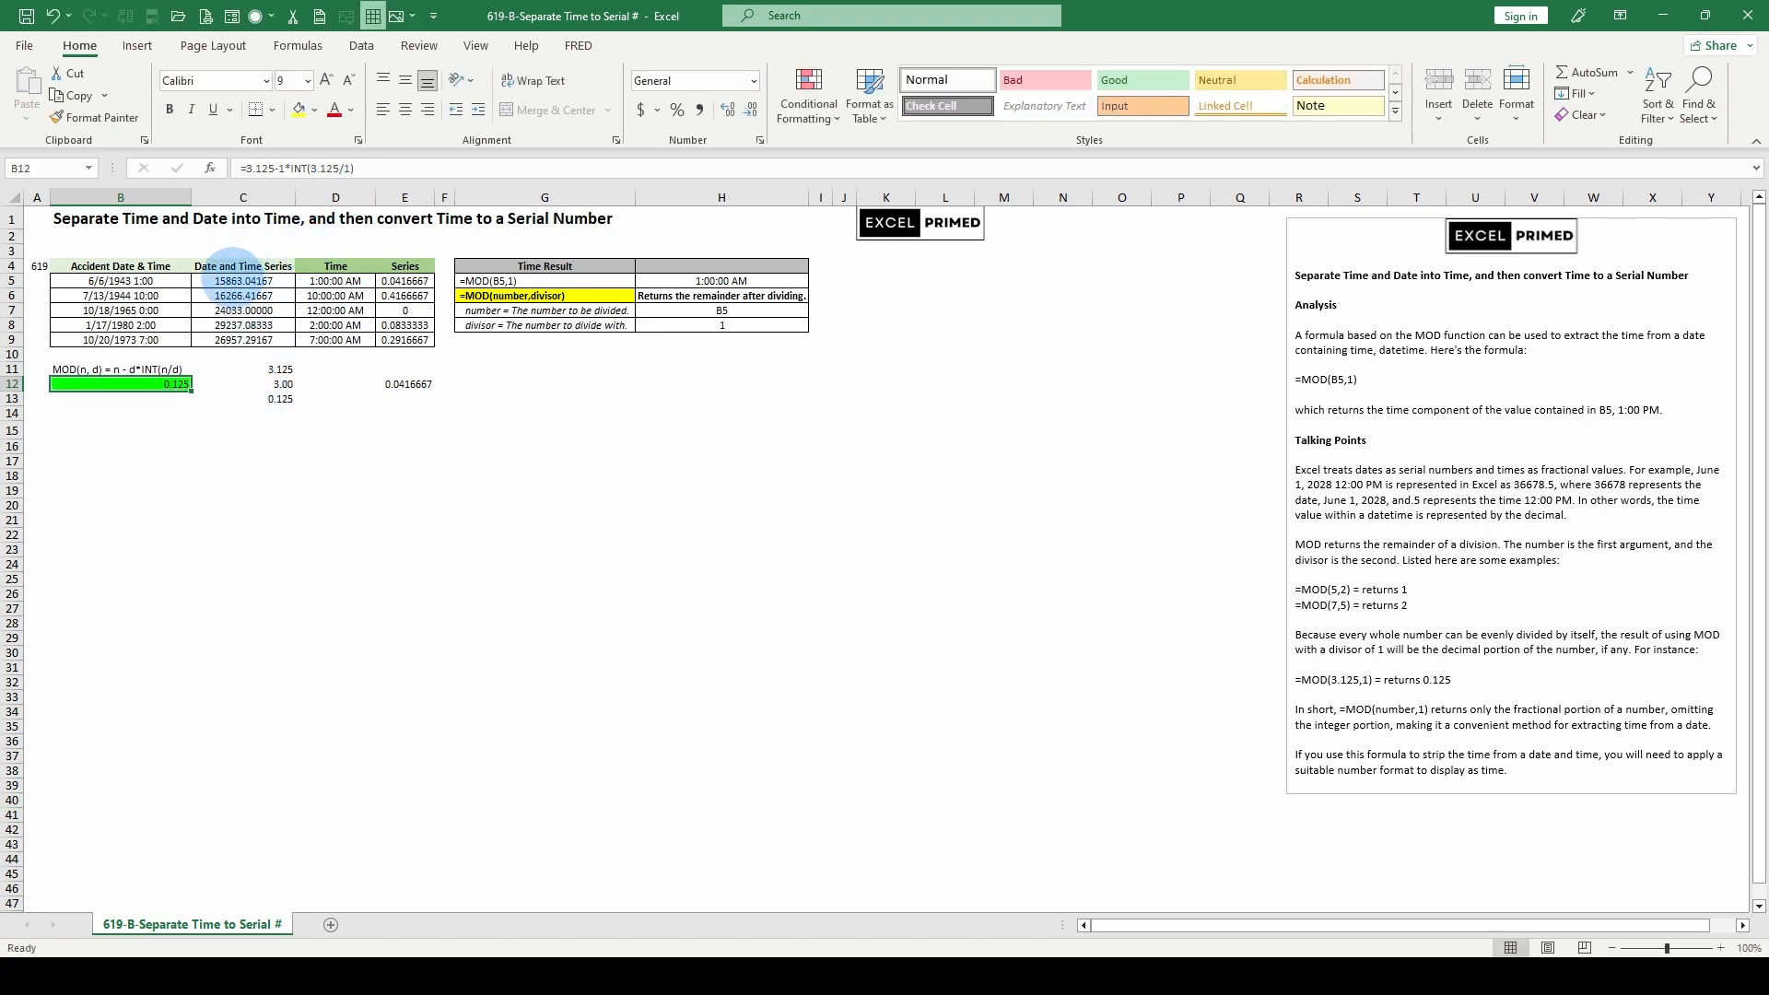
click(241, 280)
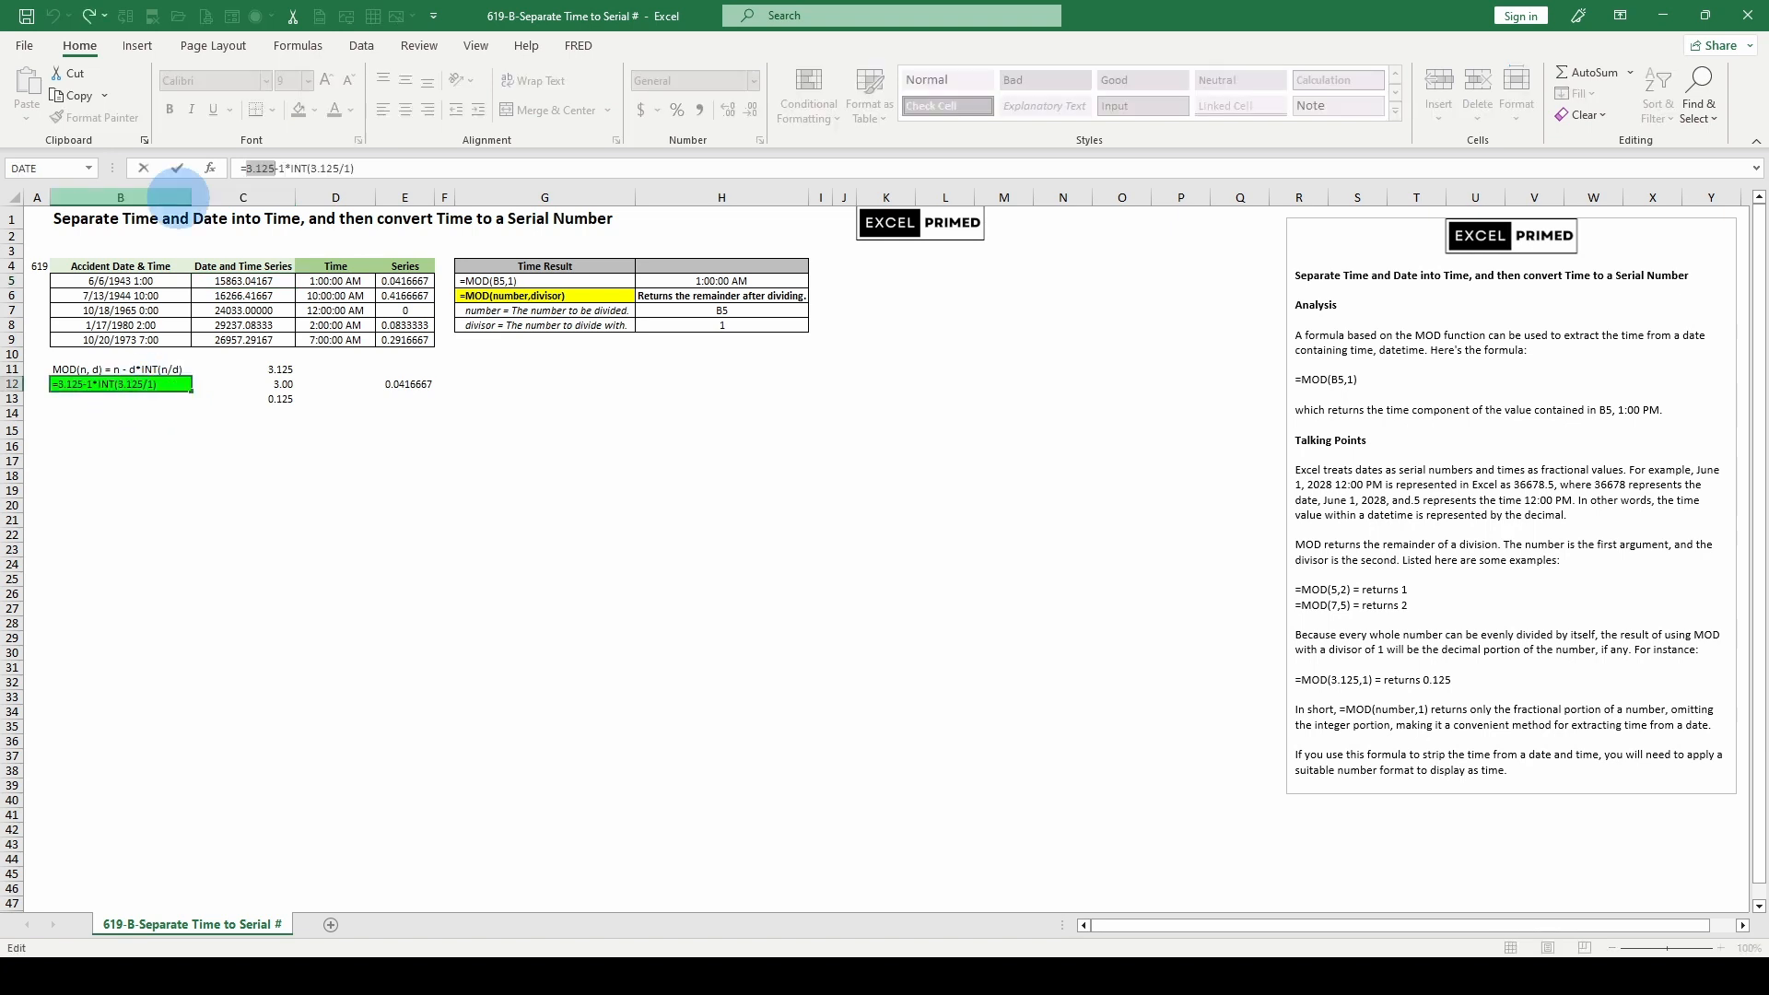
text(15863)
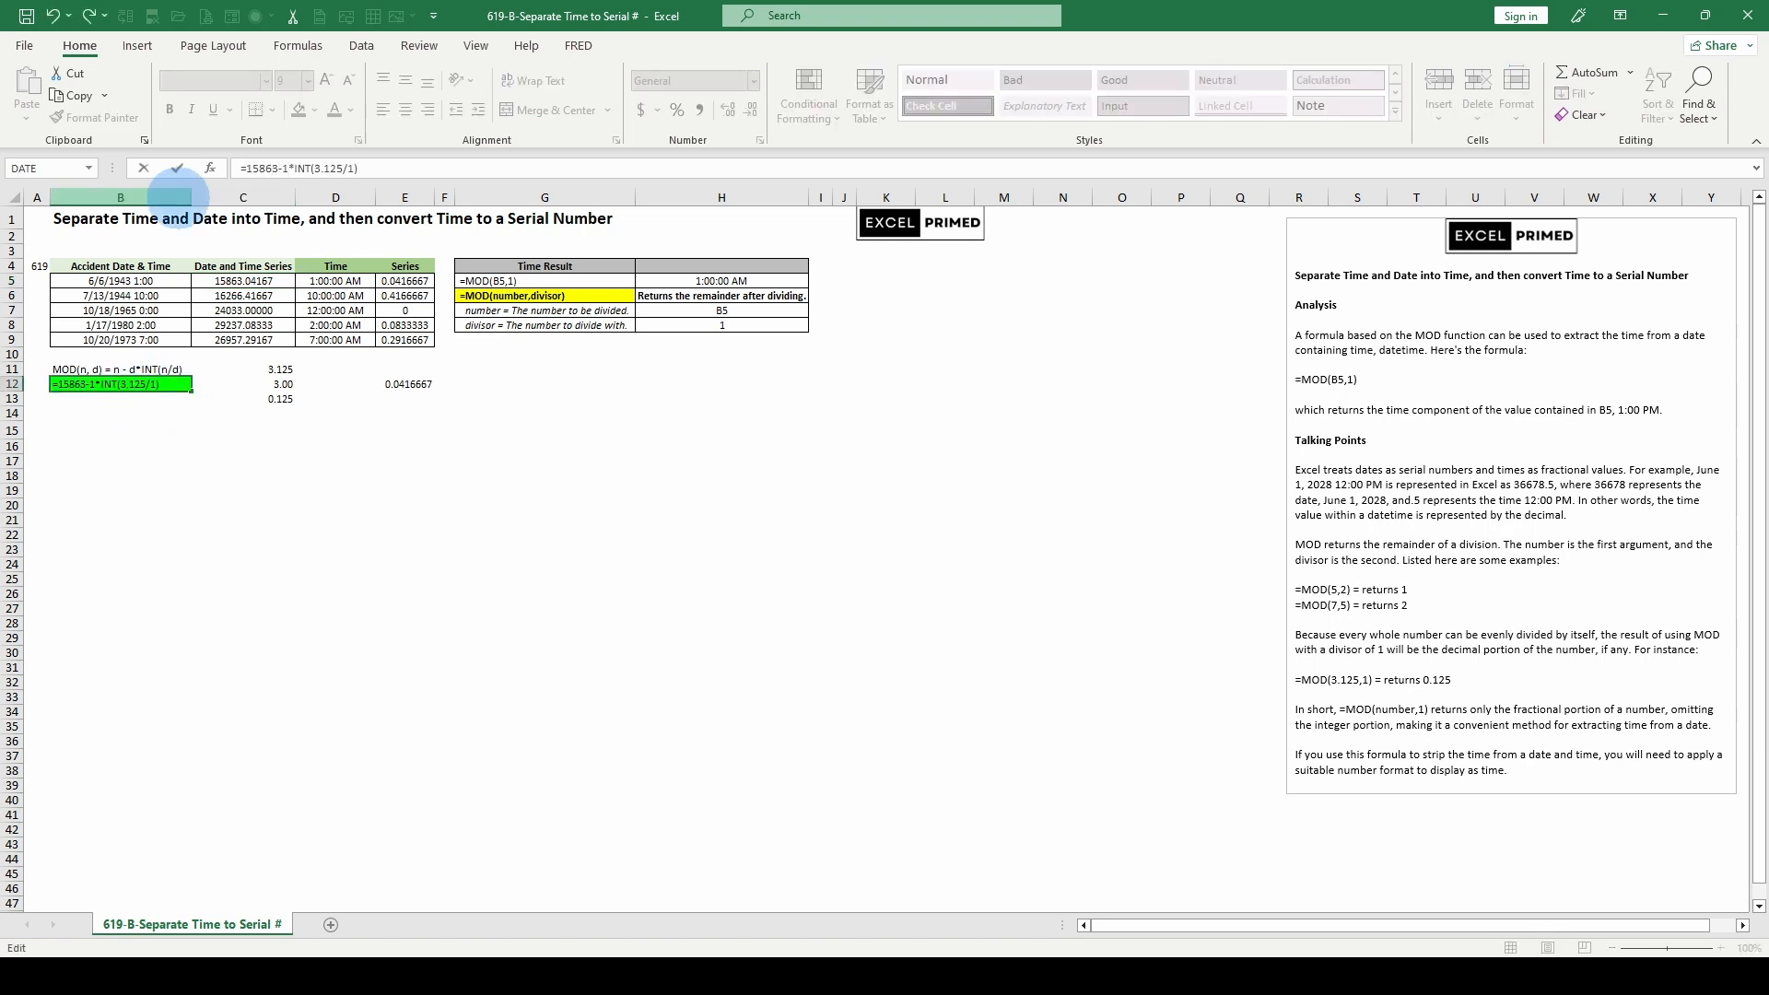
text(.04167)
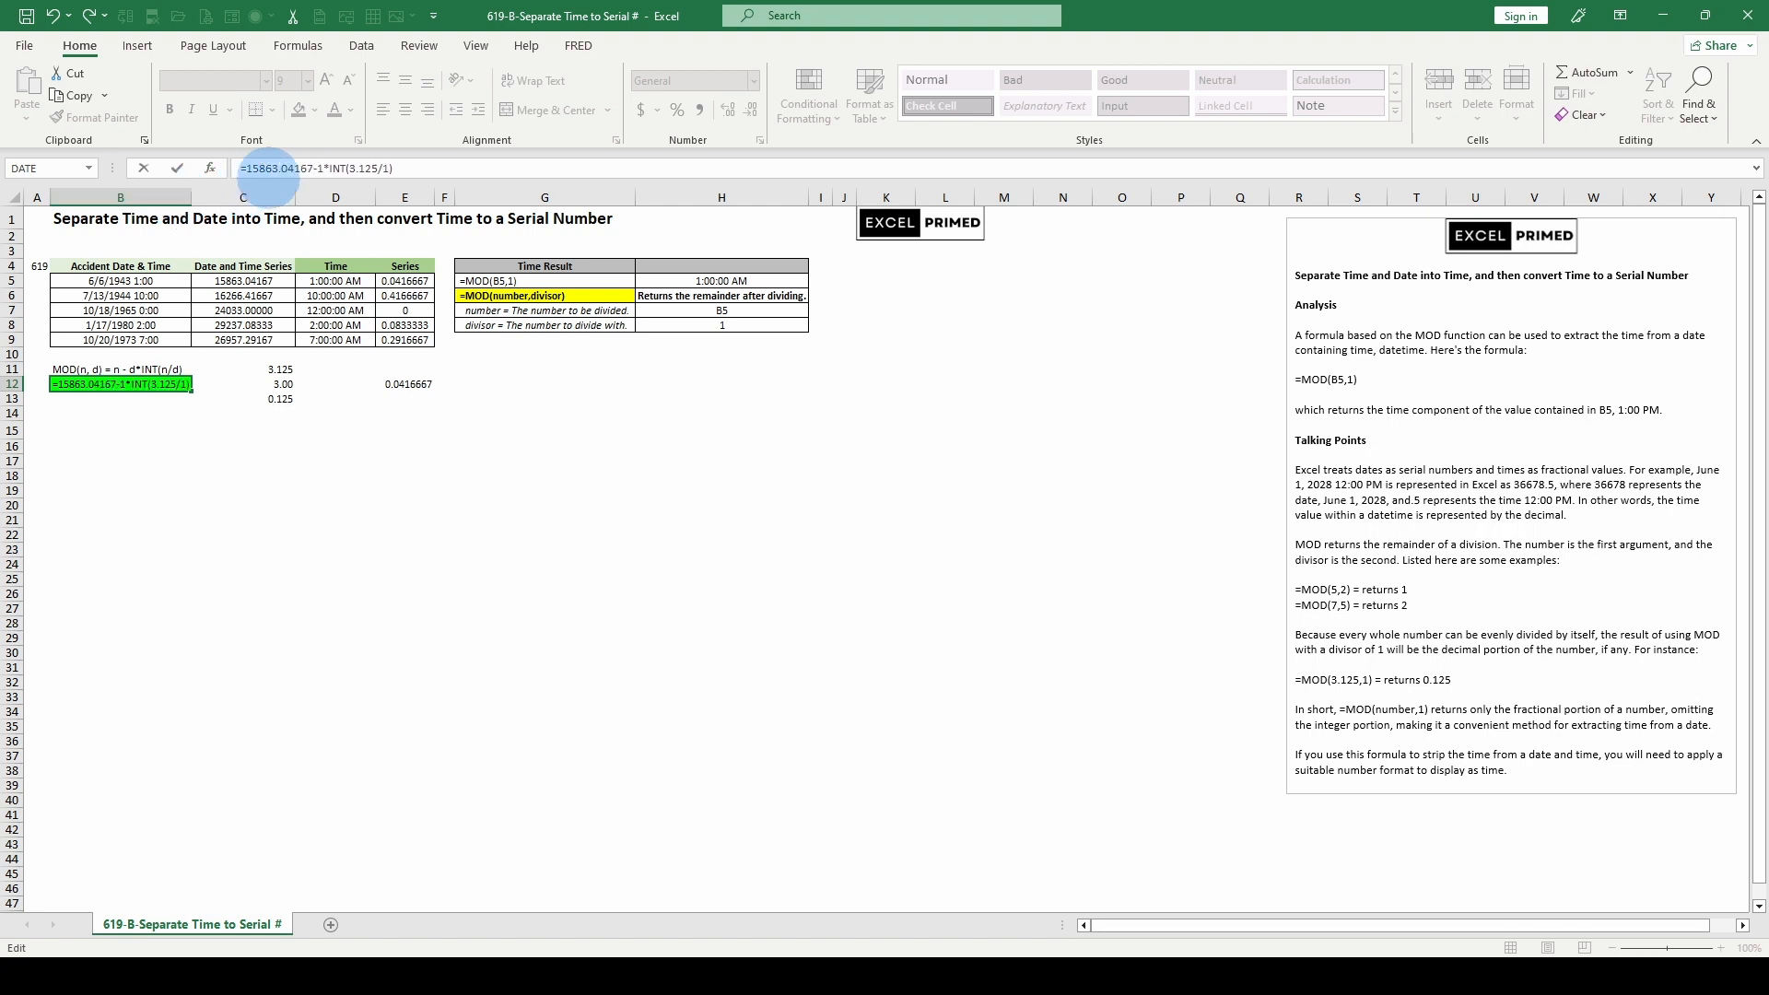
drag(352, 167, 370, 168)
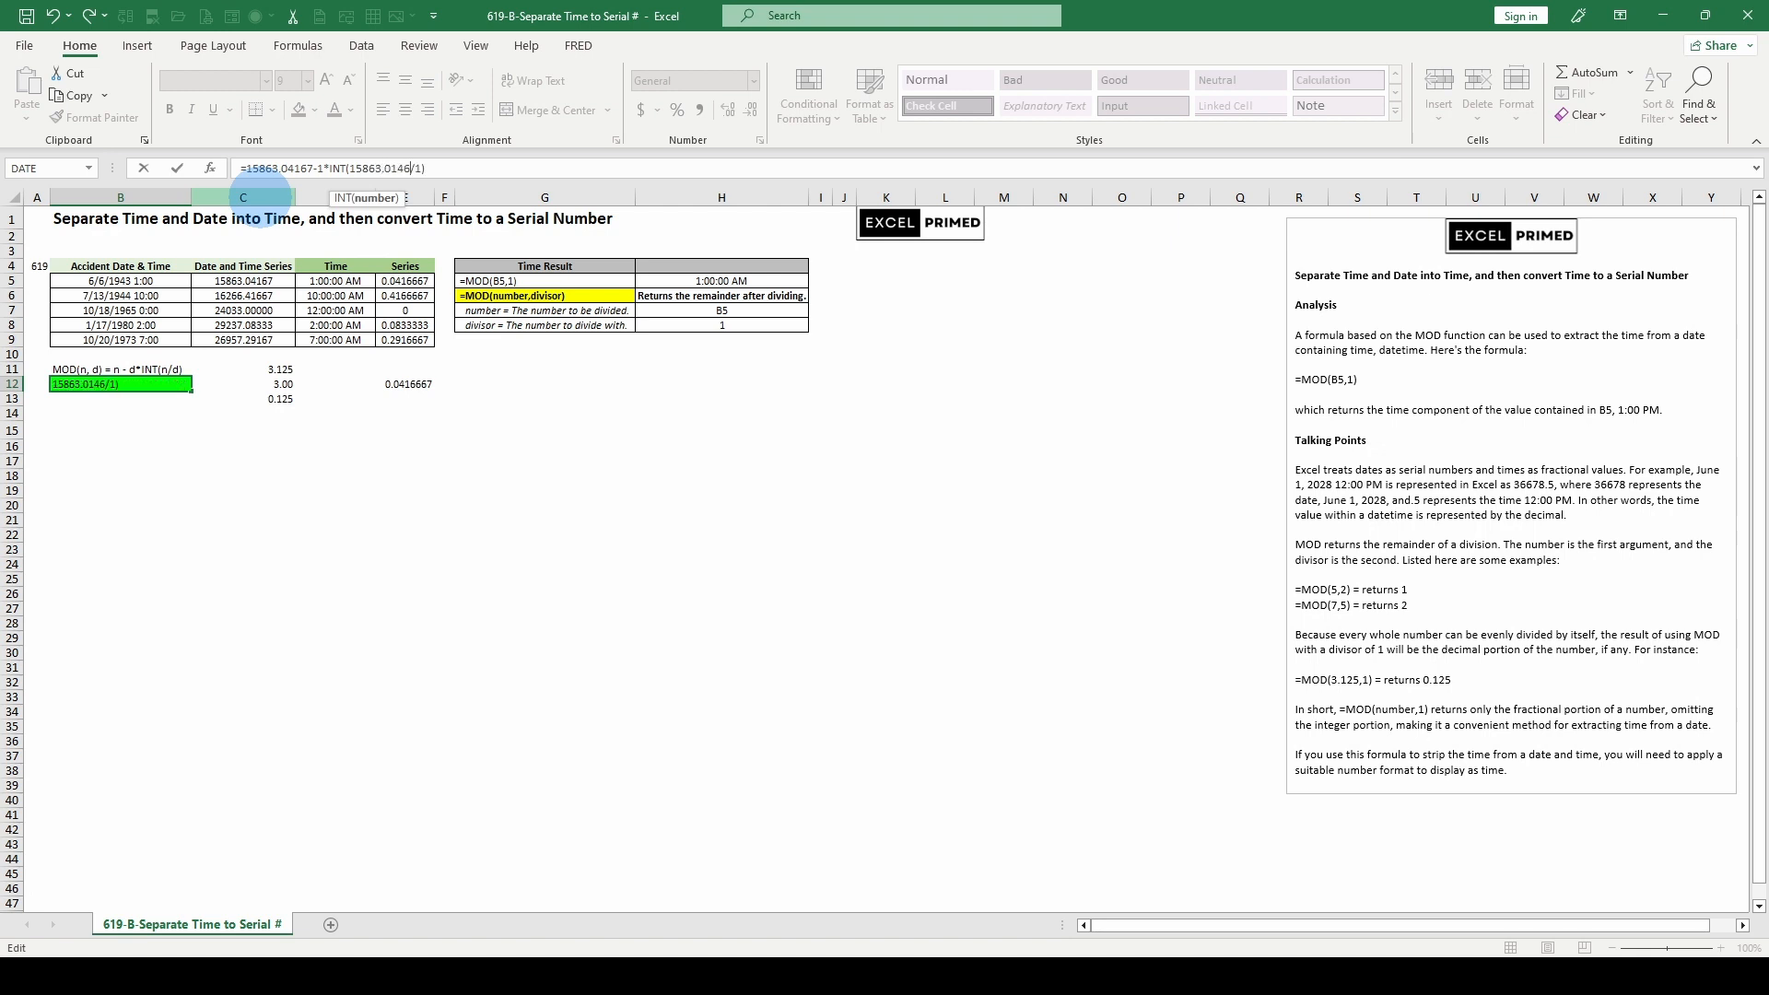
key(ctrl+Return)
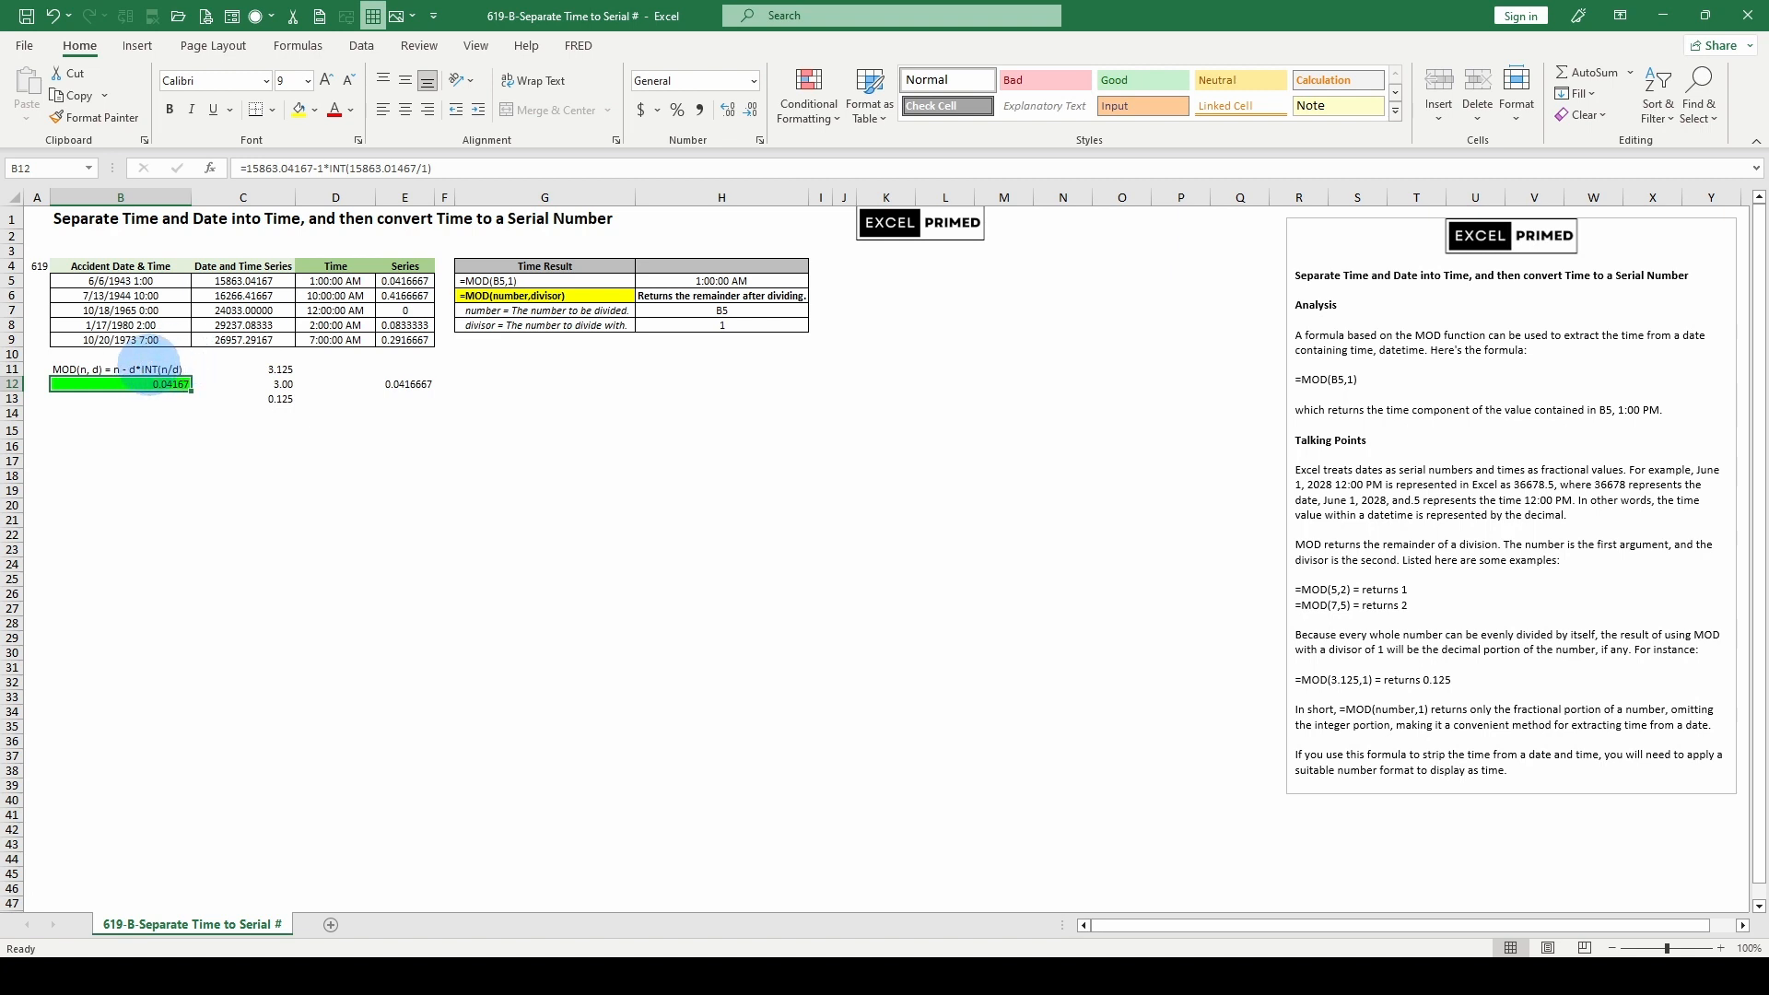
Fill B12's formula down into B13 and reduce the copy to =INT(15863.01467/1)
click(159, 369)
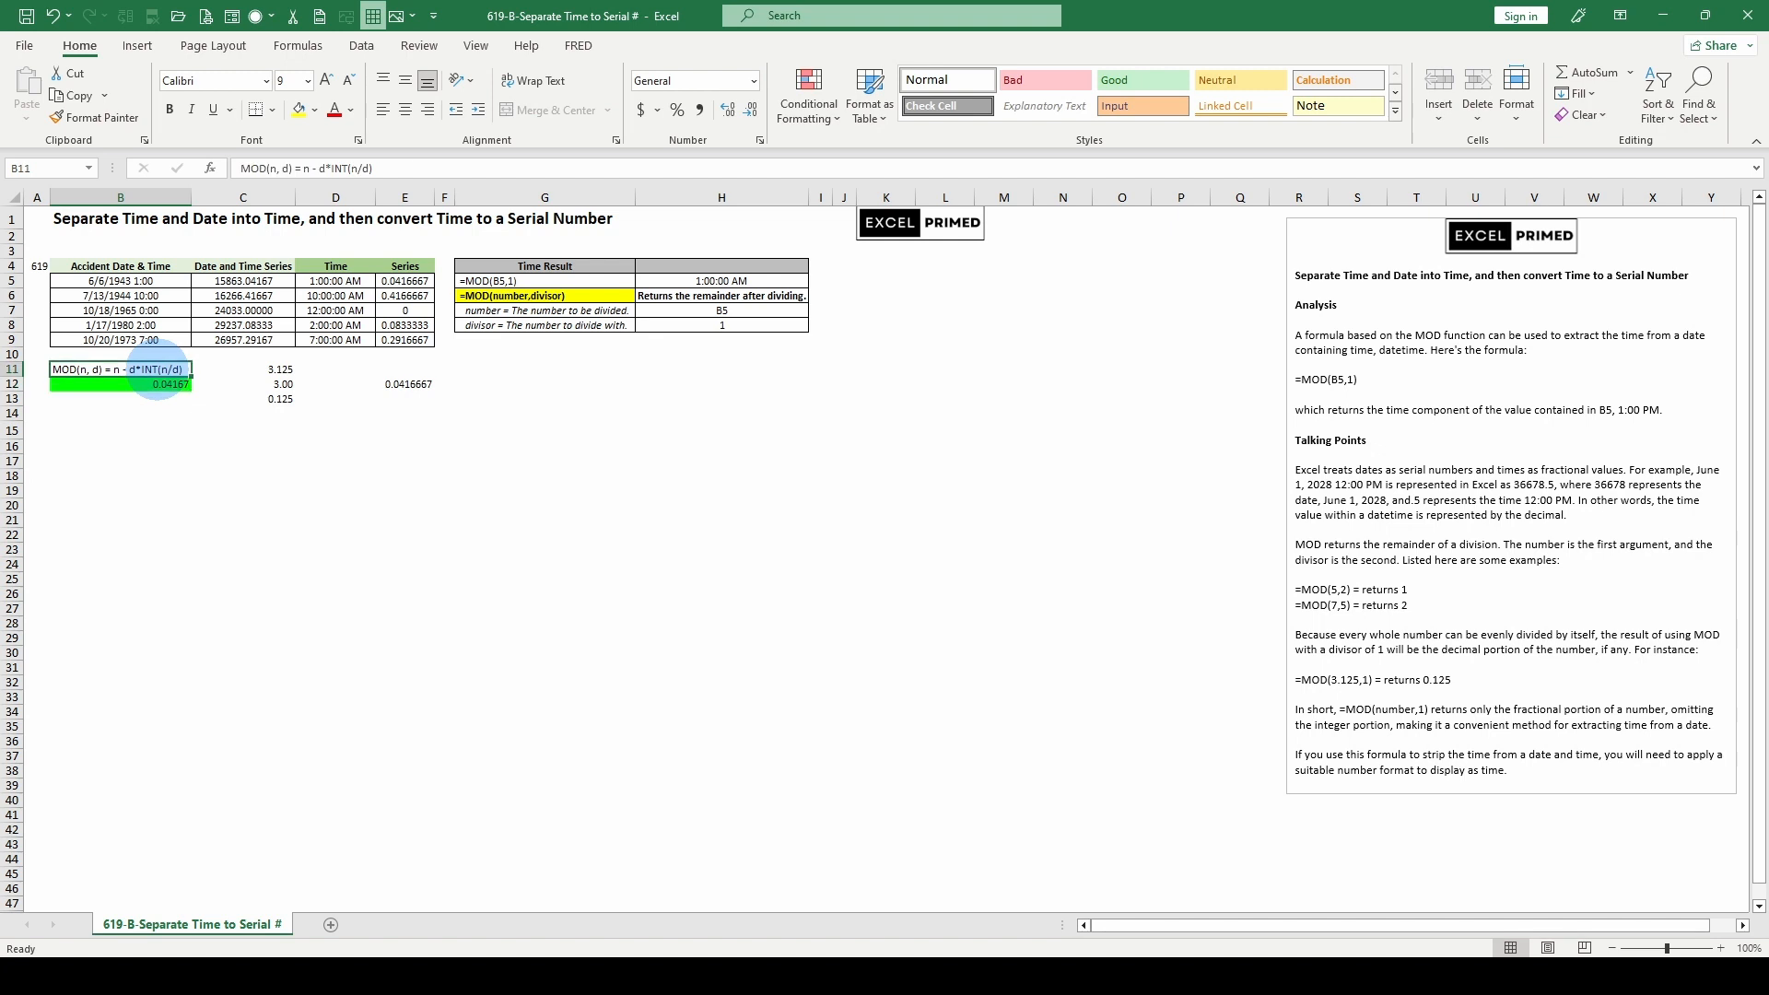
drag(166, 383, 173, 393)
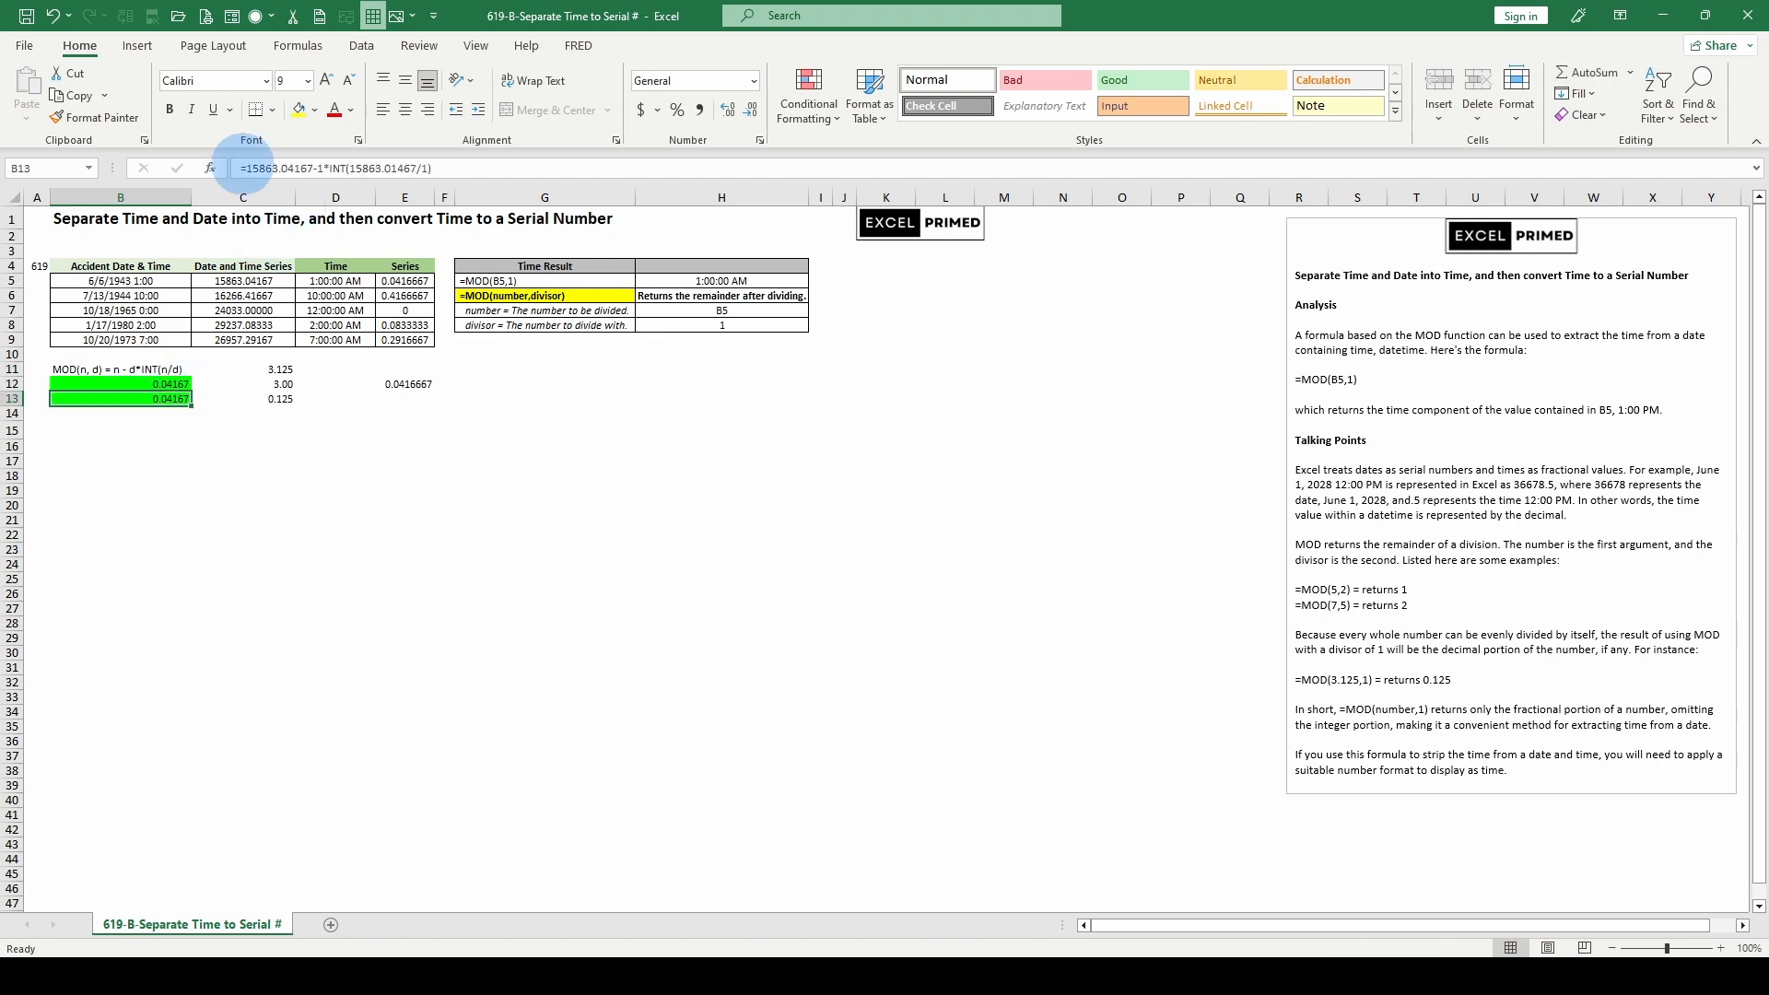
drag(243, 167, 329, 166)
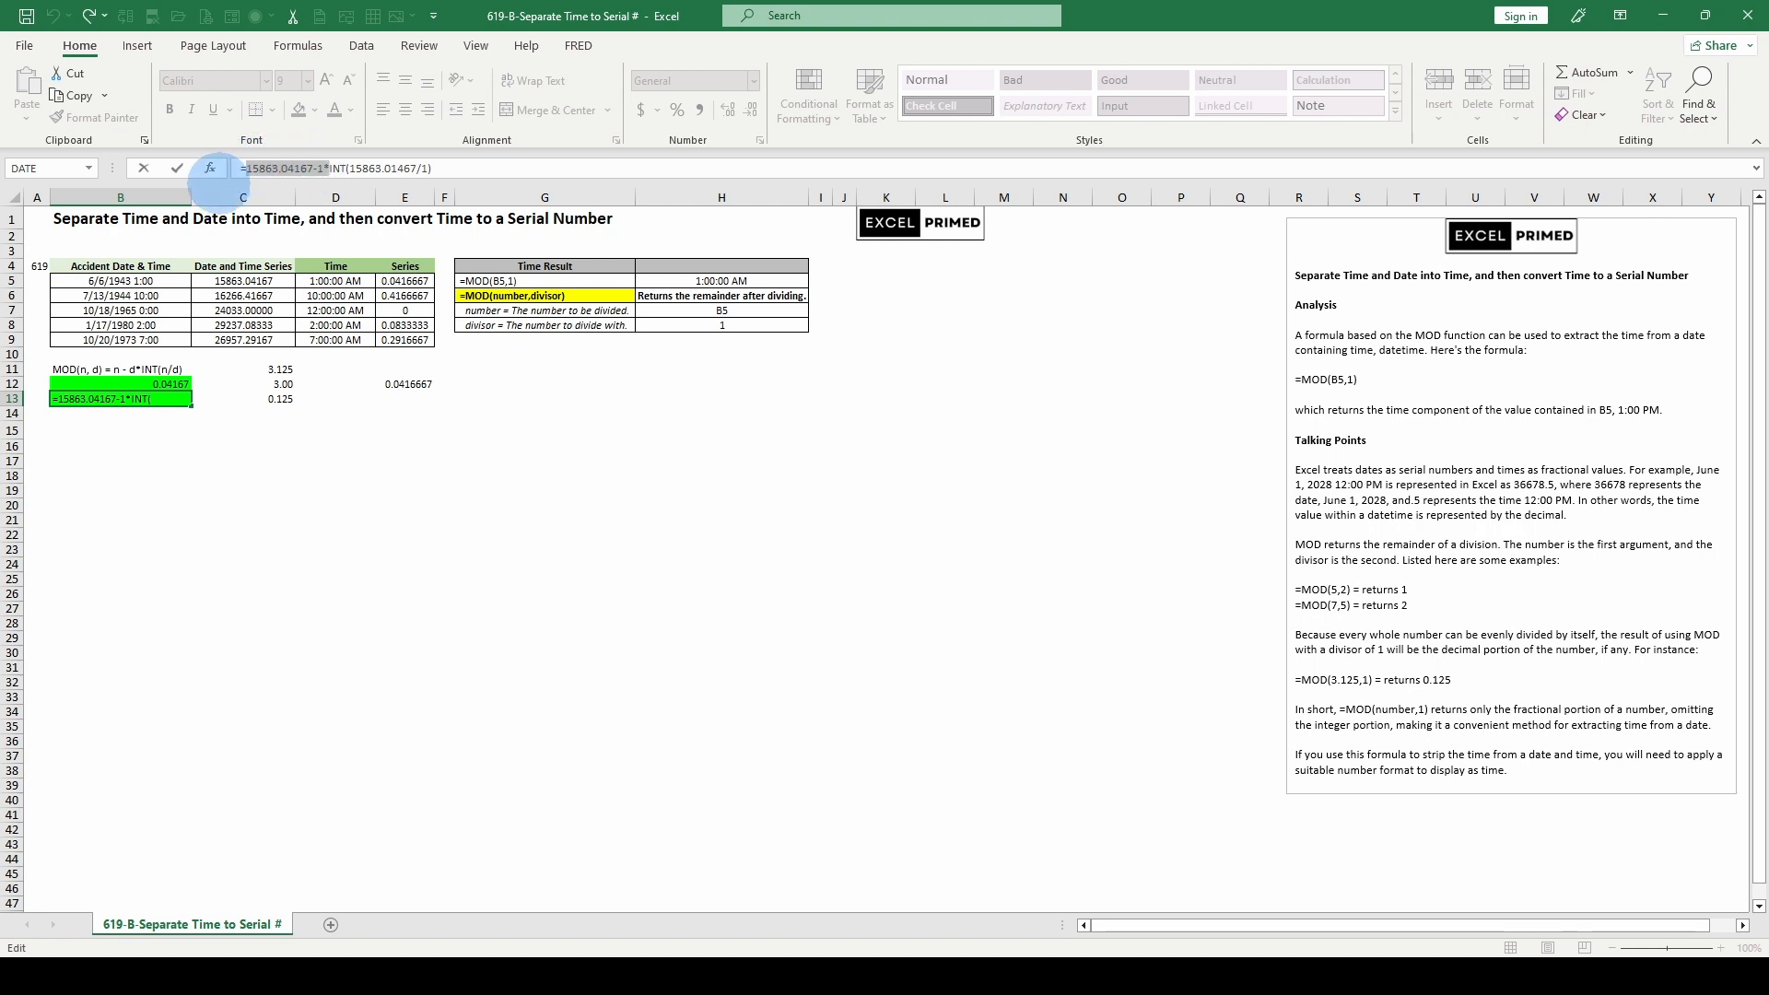
key(BackSpace)
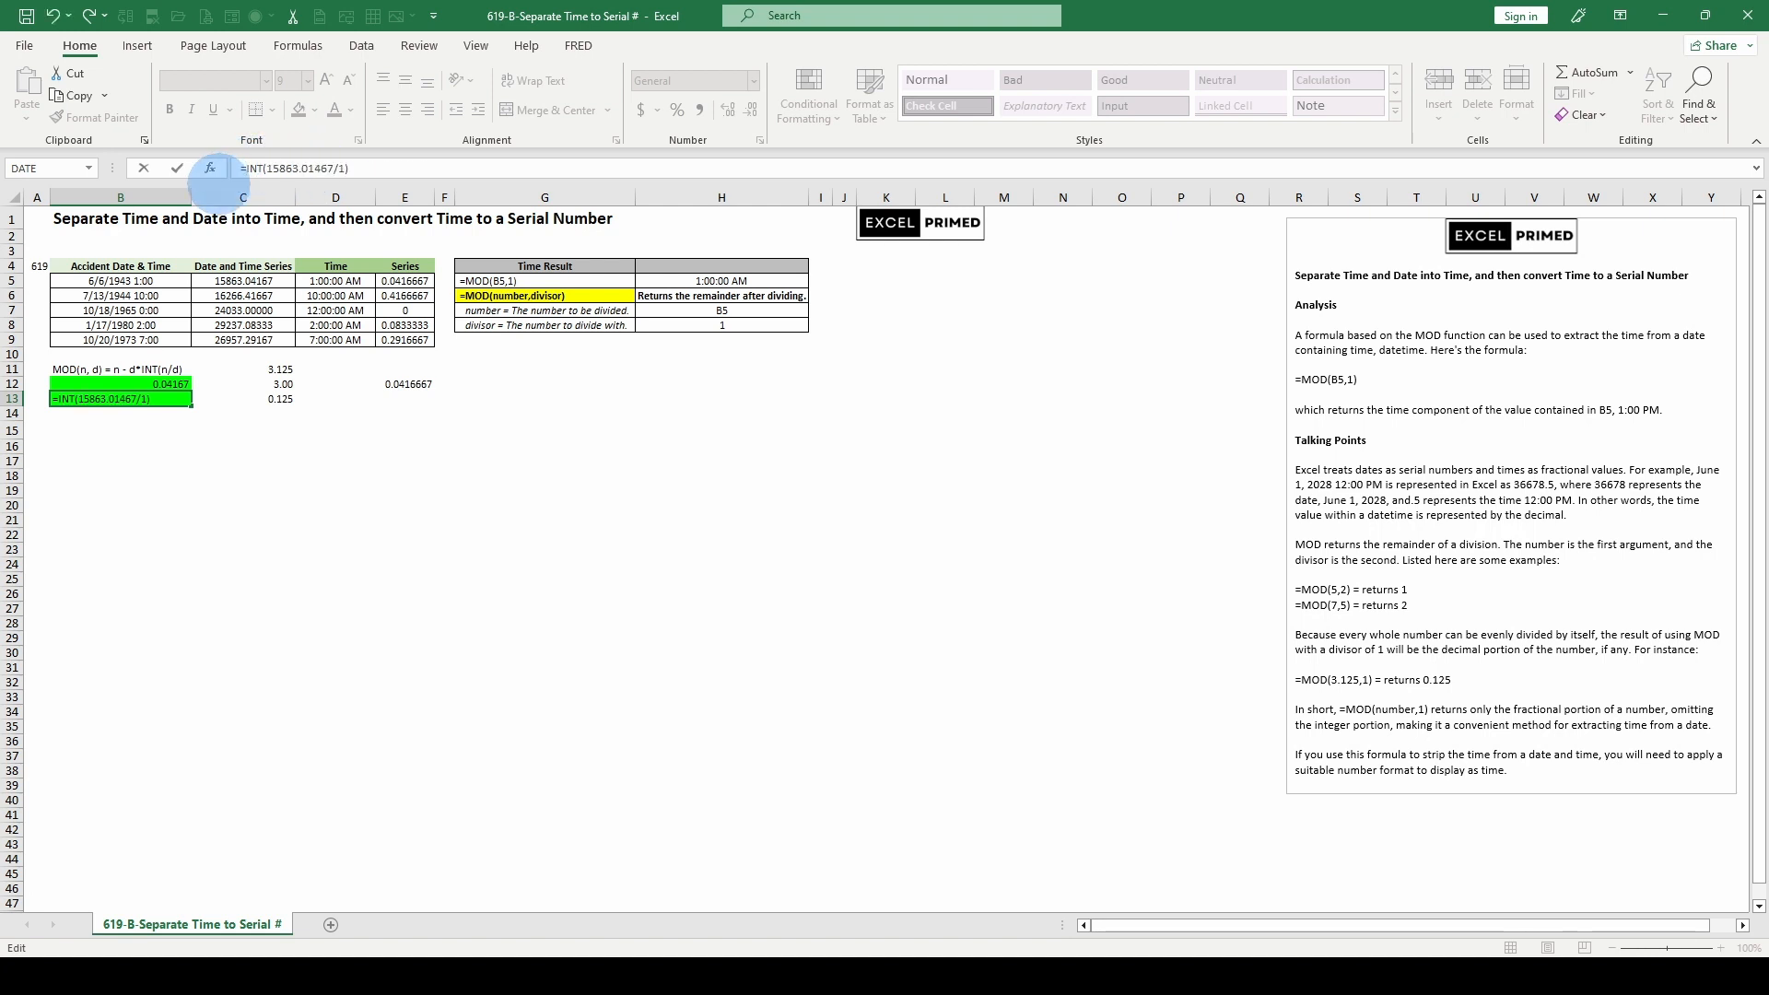
key(Return)
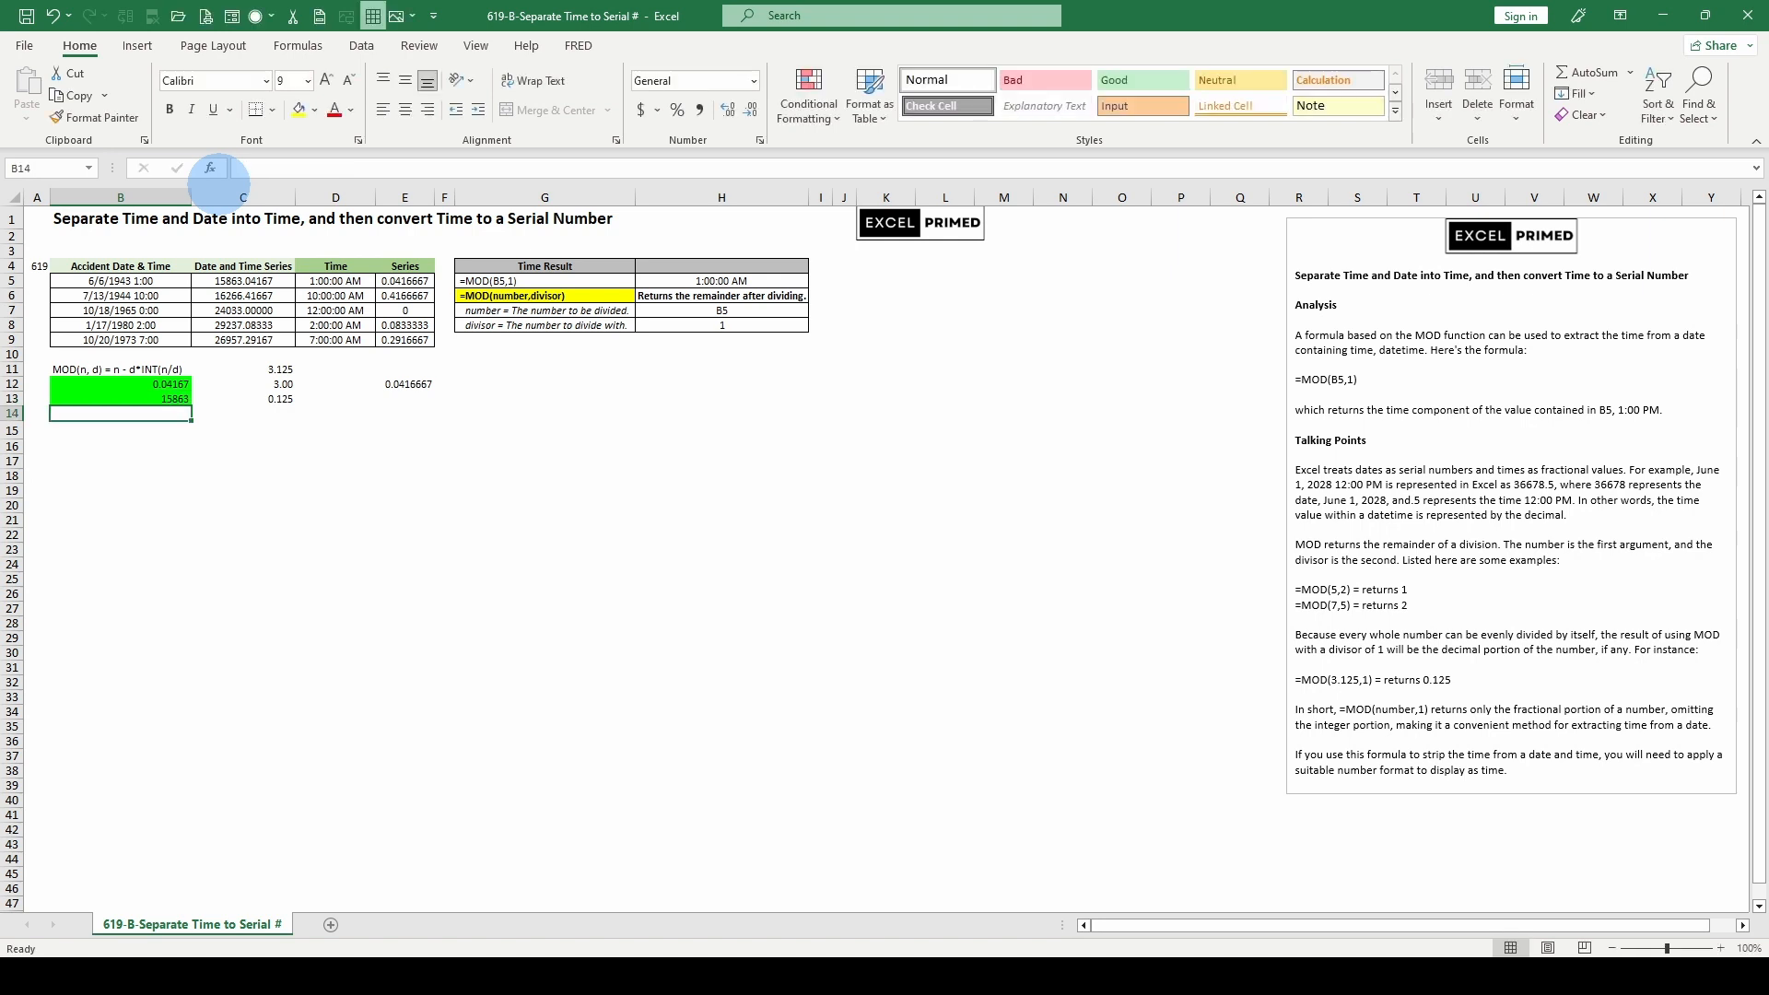
Remove the INT multiplication from B12 so its formula is =15863.04167-1
click(162, 398)
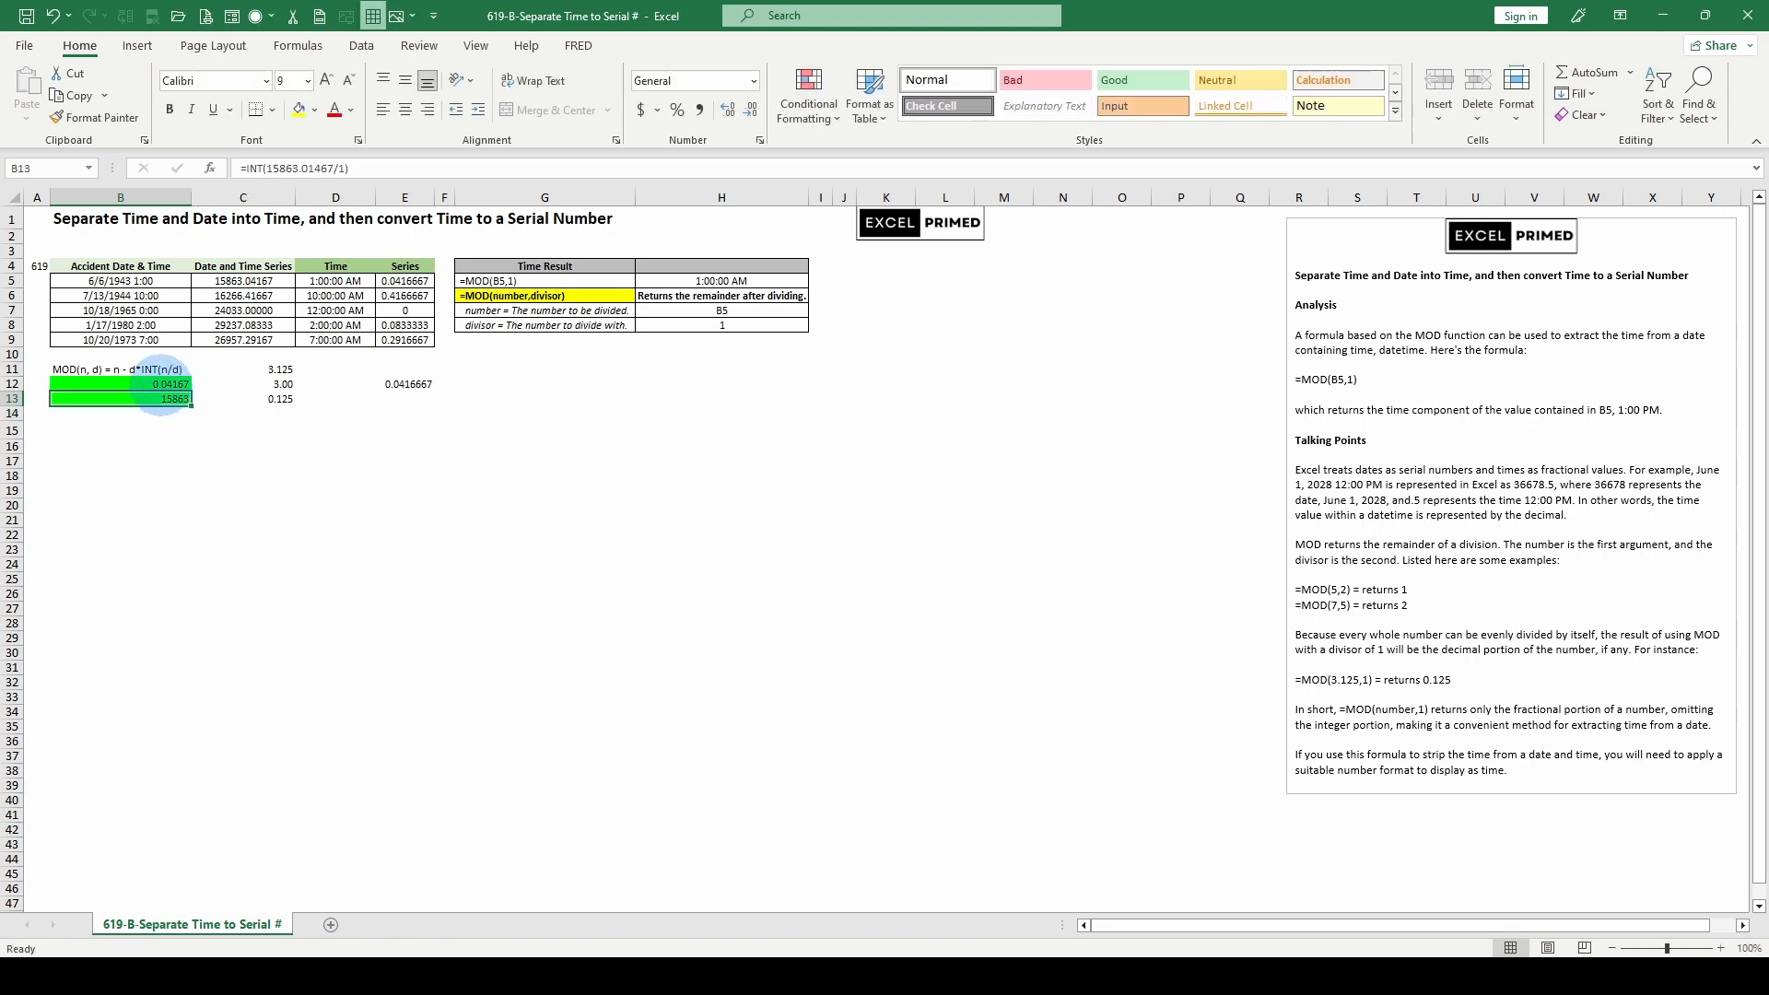
click(159, 383)
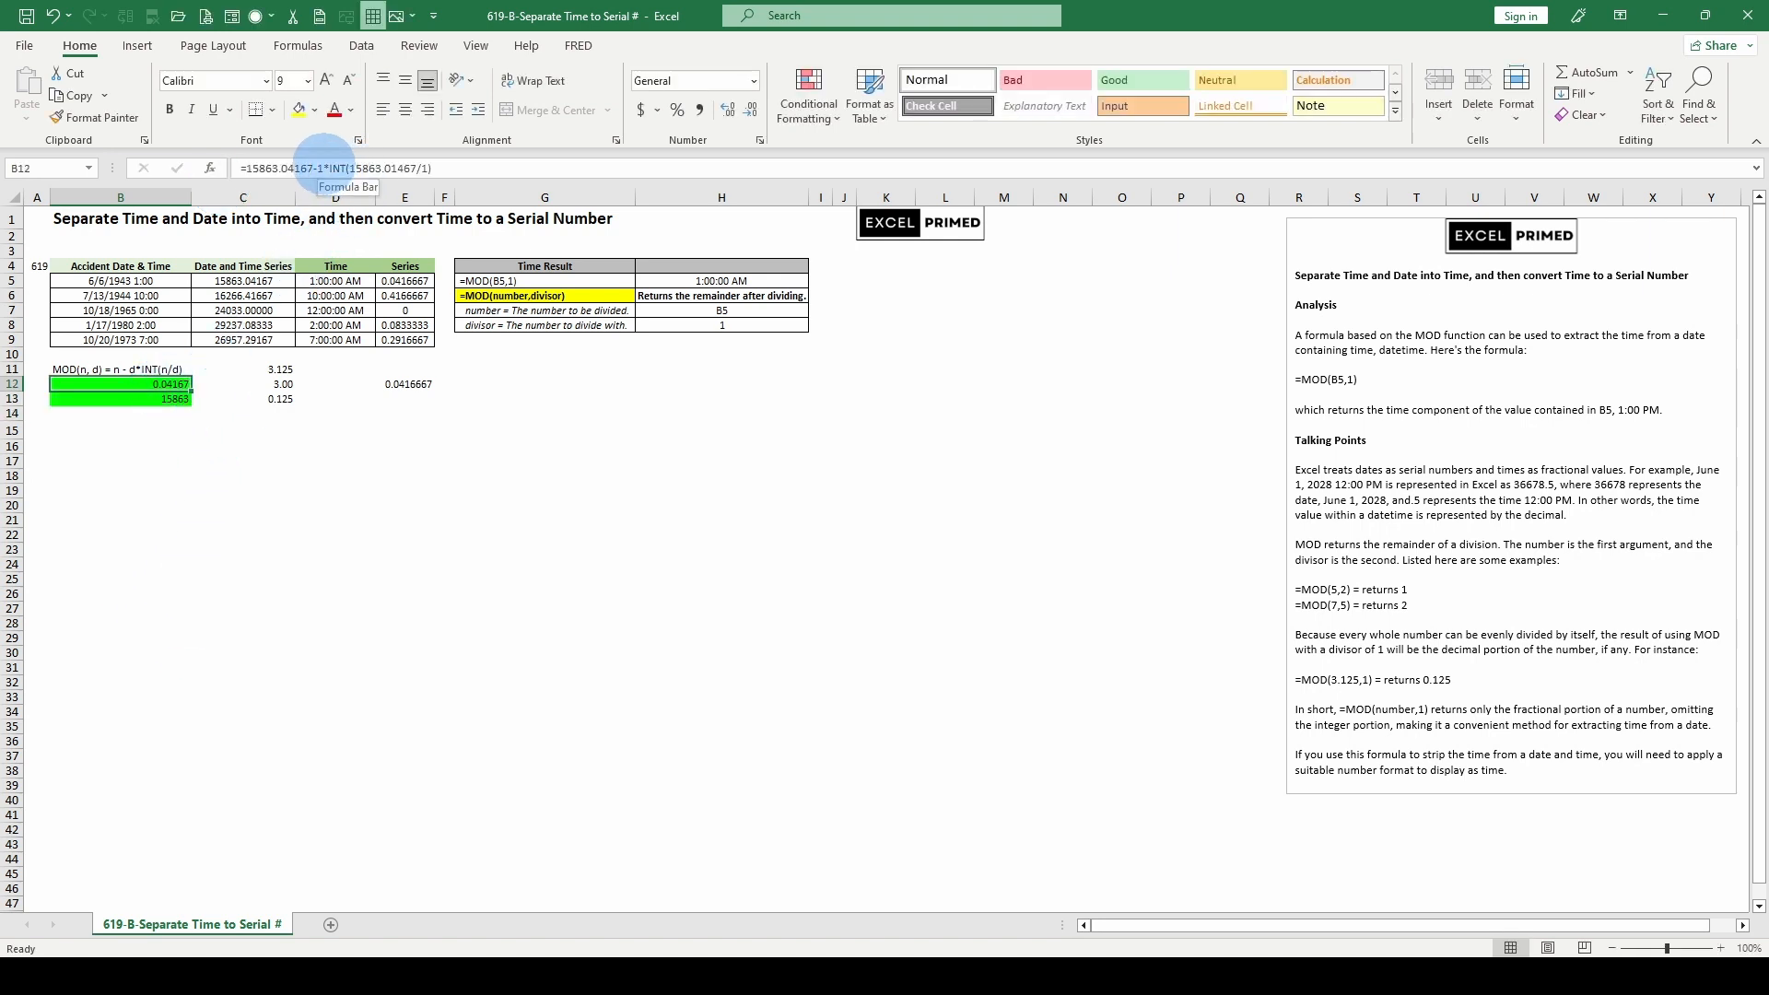
click(323, 168)
drag(322, 168, 442, 167)
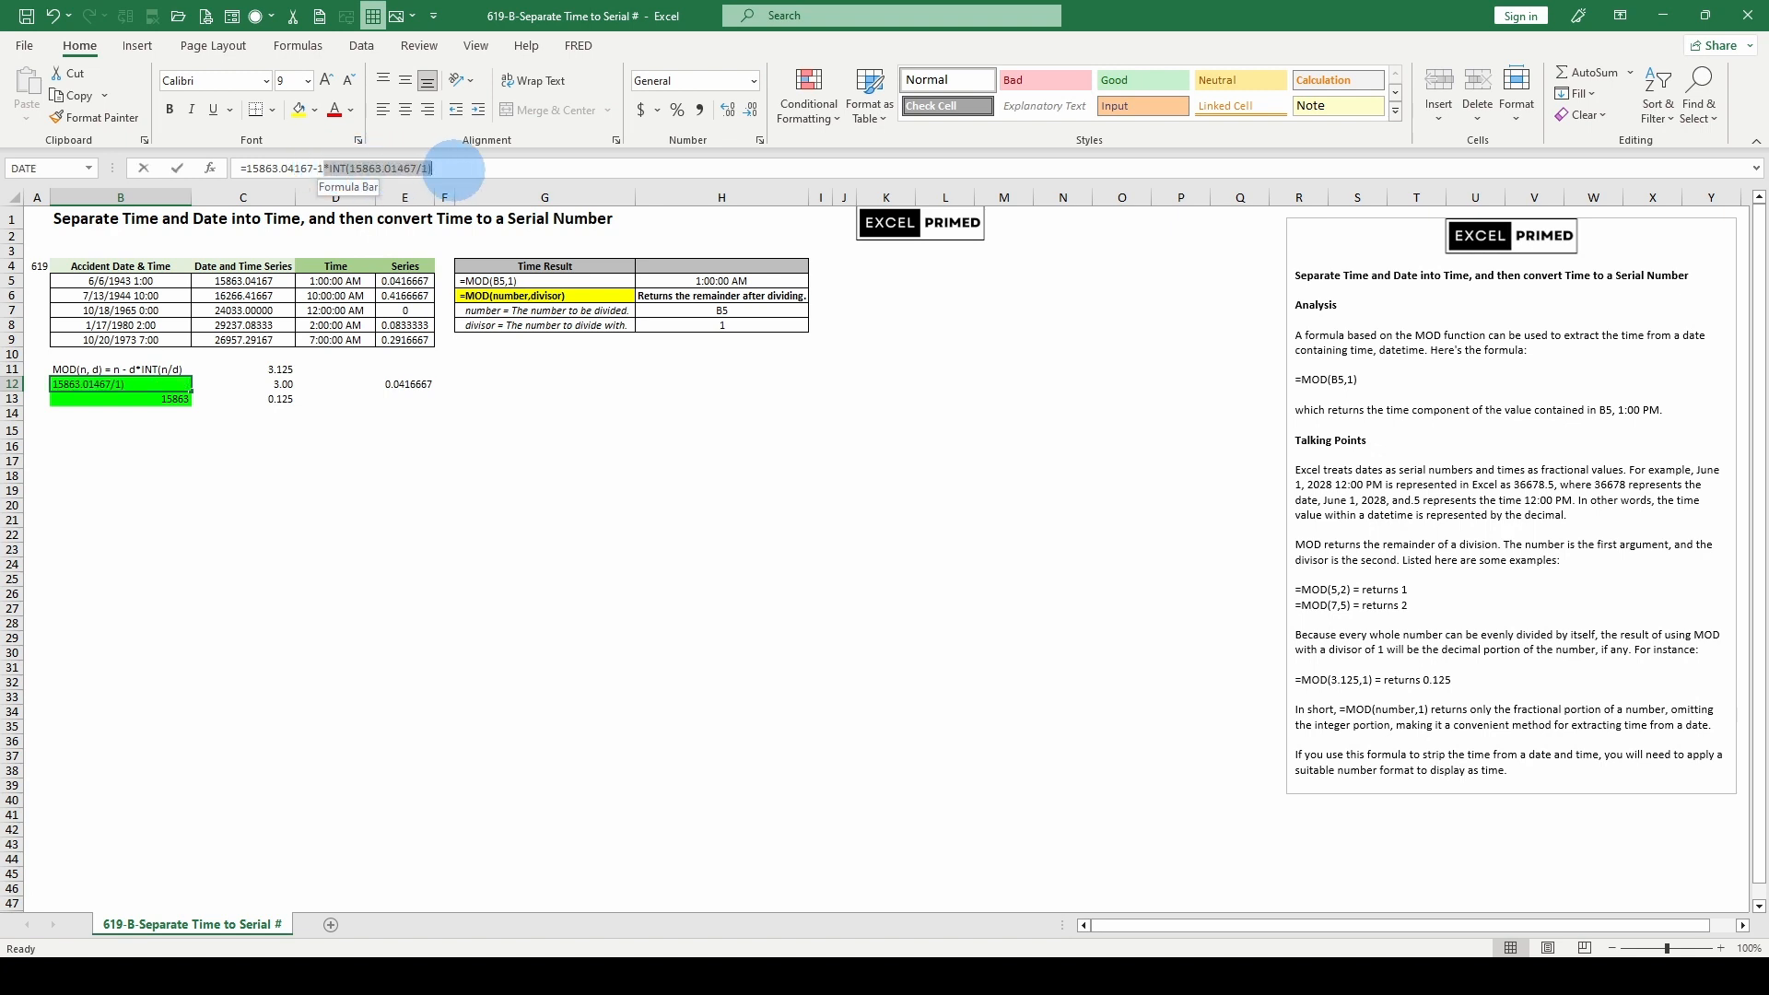
key(Delete)
key(ctrl+Return)
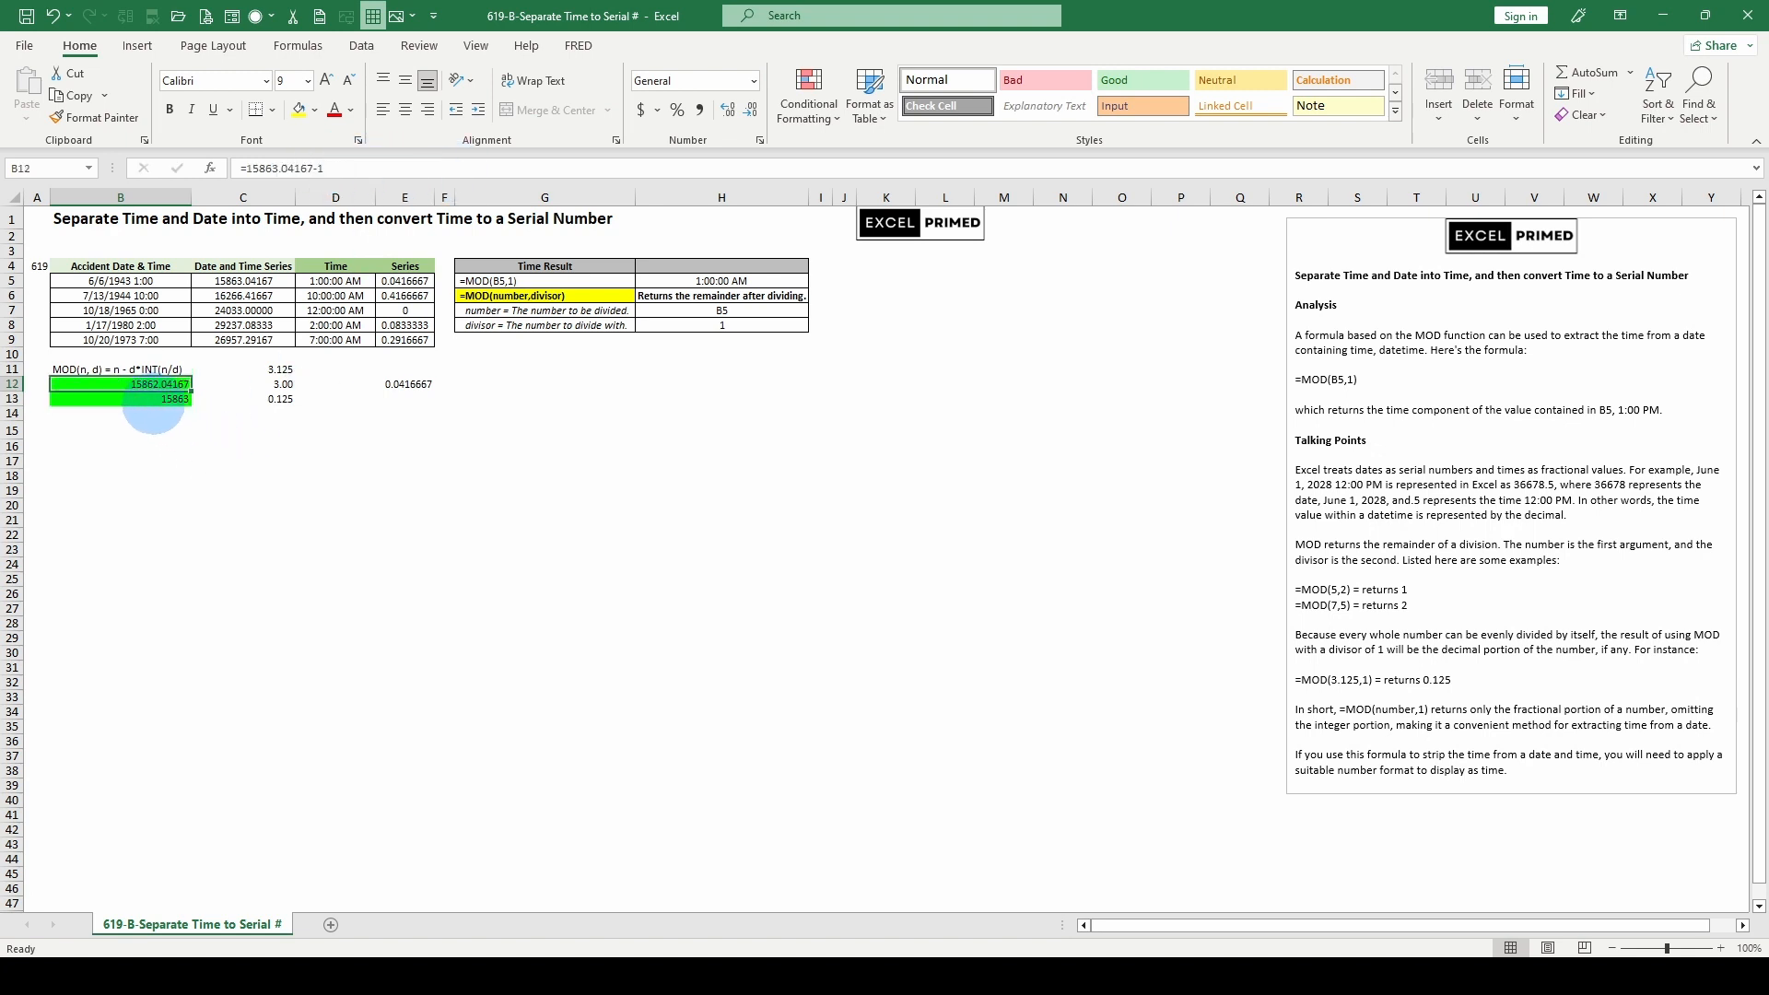
Reduce B12's formula to =15863.04167 and calculate the difference between B12 and B13 in B15
click(133, 400)
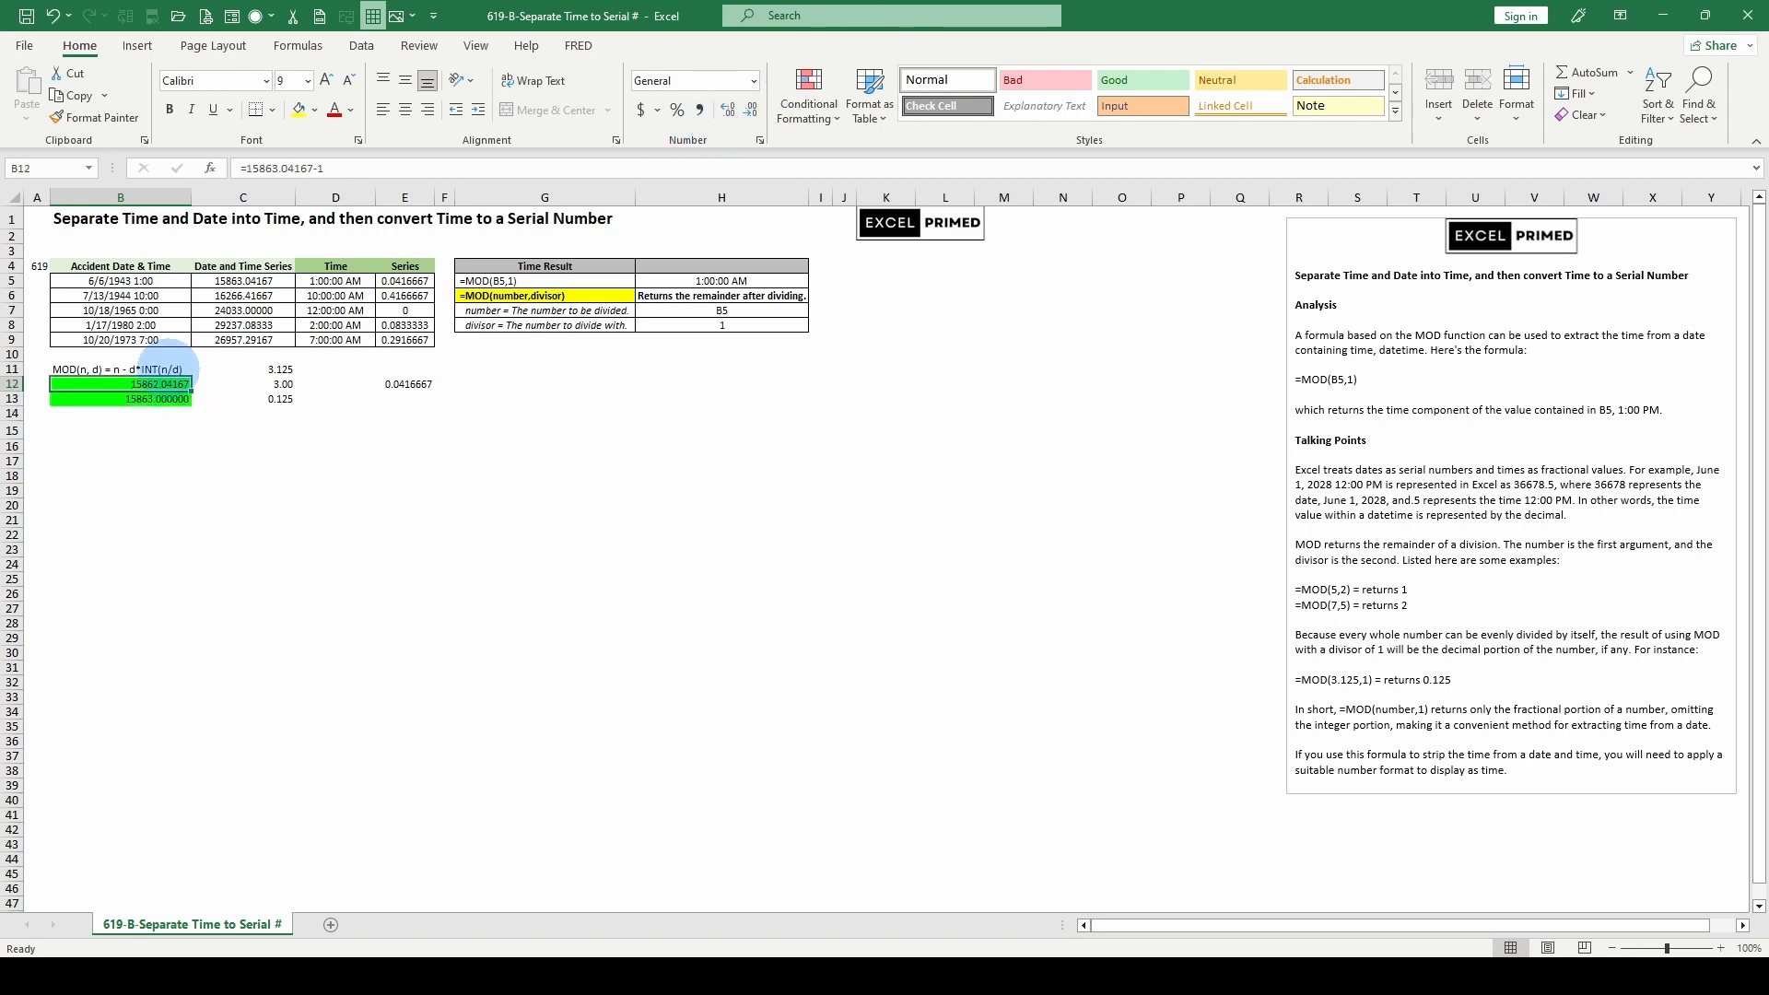
click(177, 397)
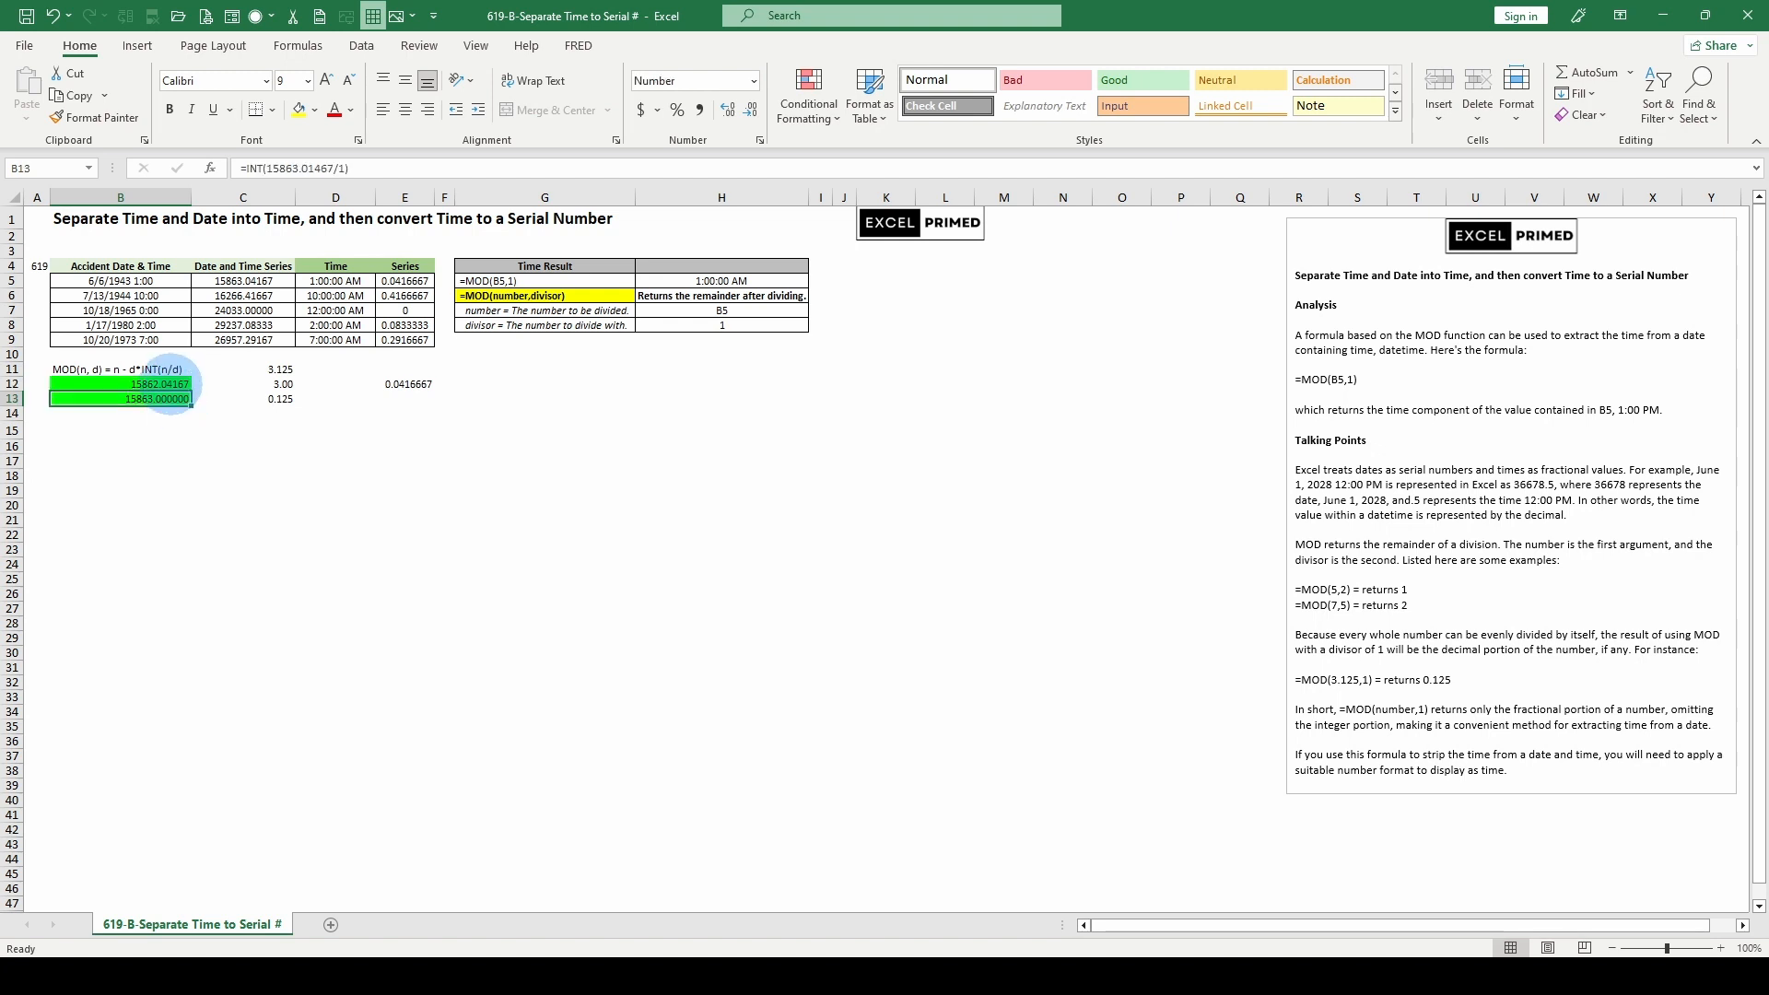
click(172, 384)
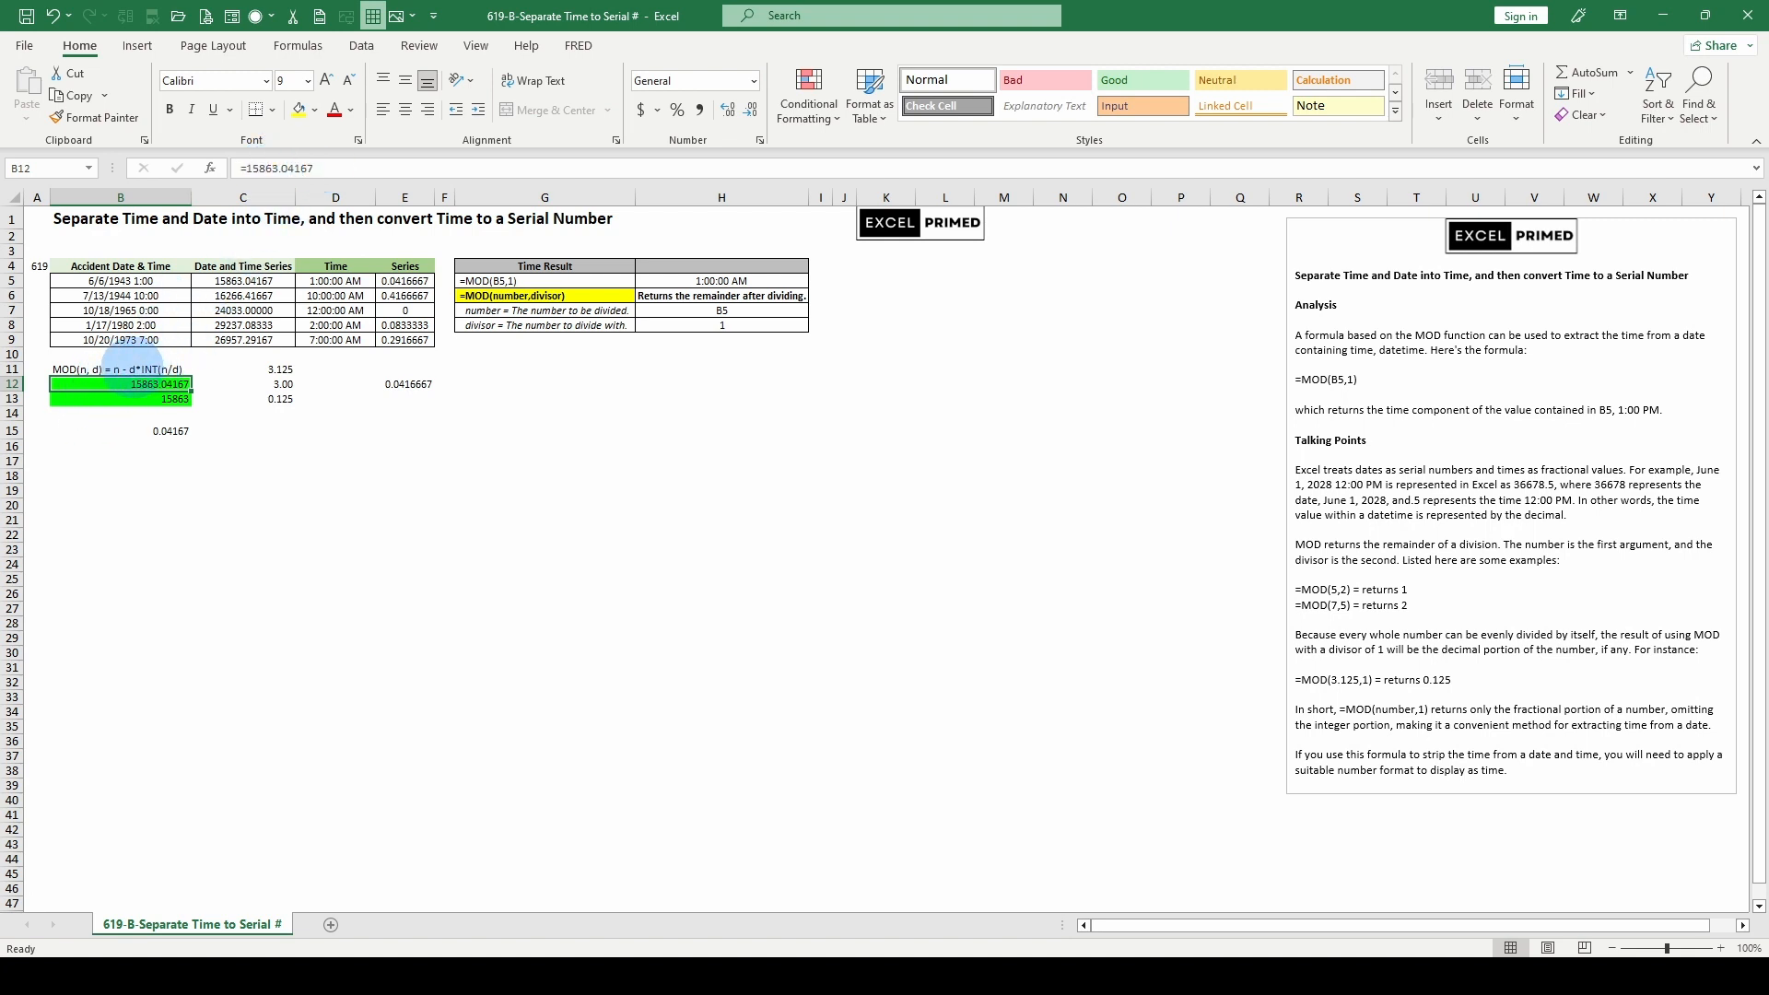
click(129, 367)
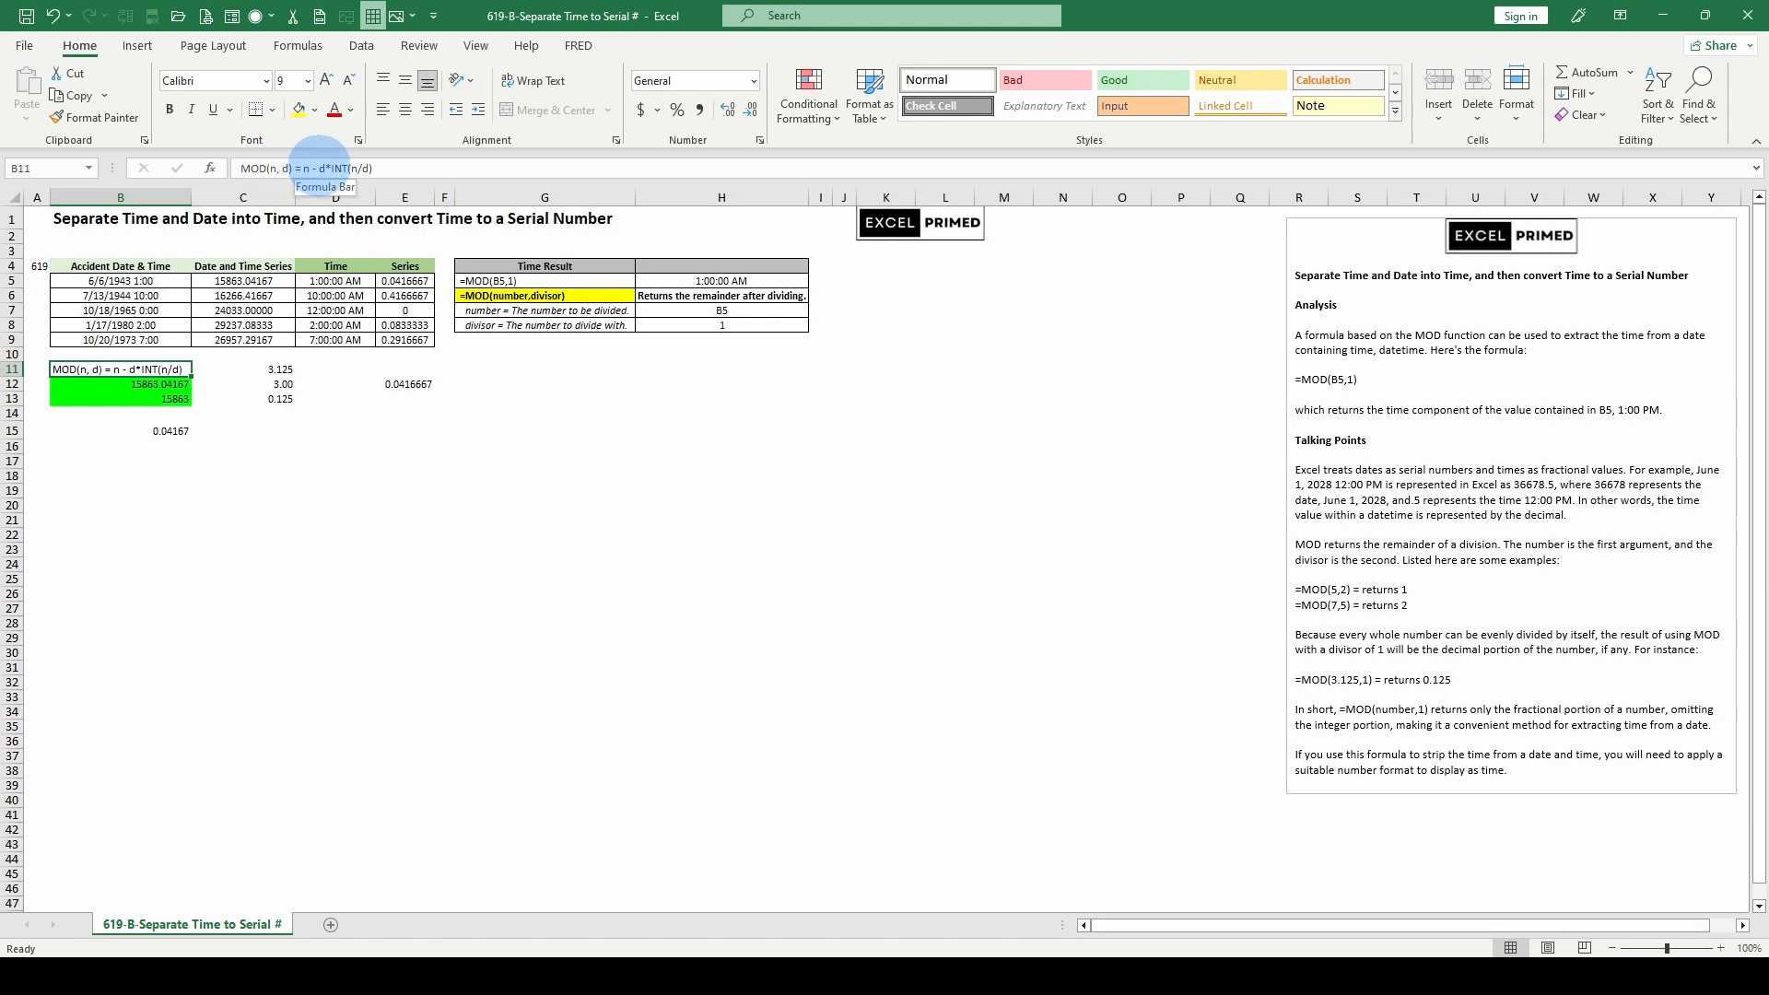
Add parentheses around the multiplication in B11's text so it reads MOD(n, d) = n - (d*INT(n/d))
click(319, 167)
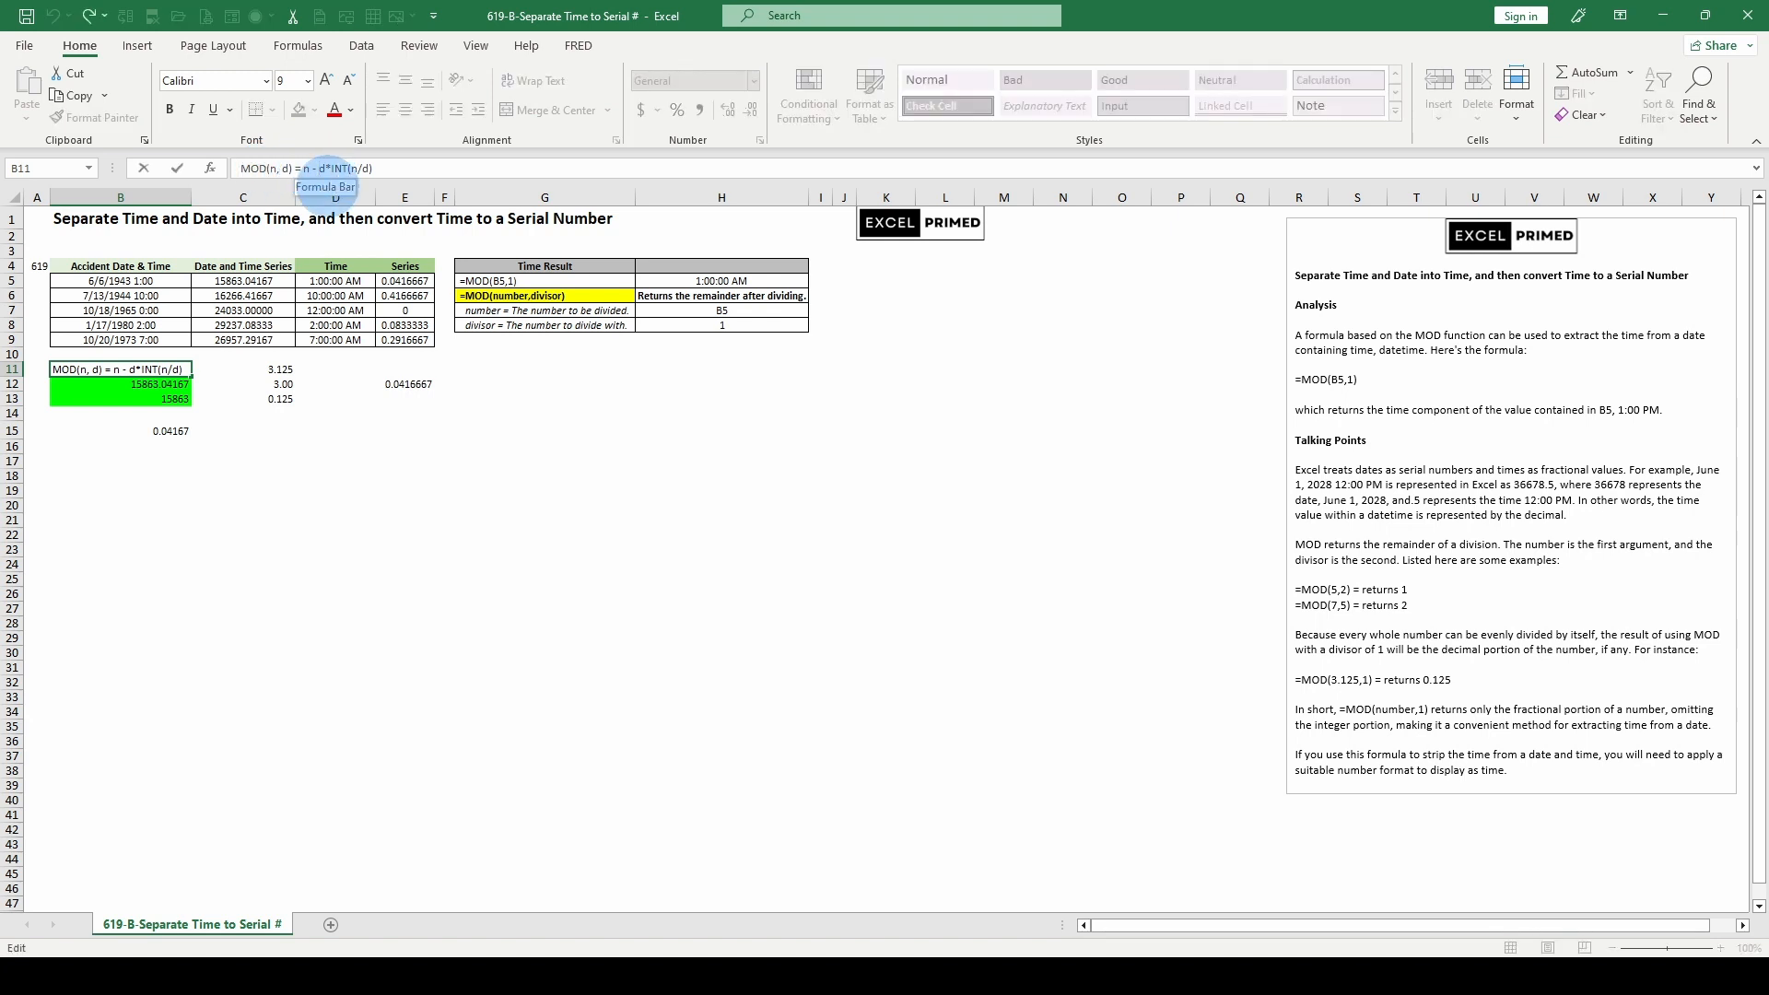
text(()
click(416, 167)
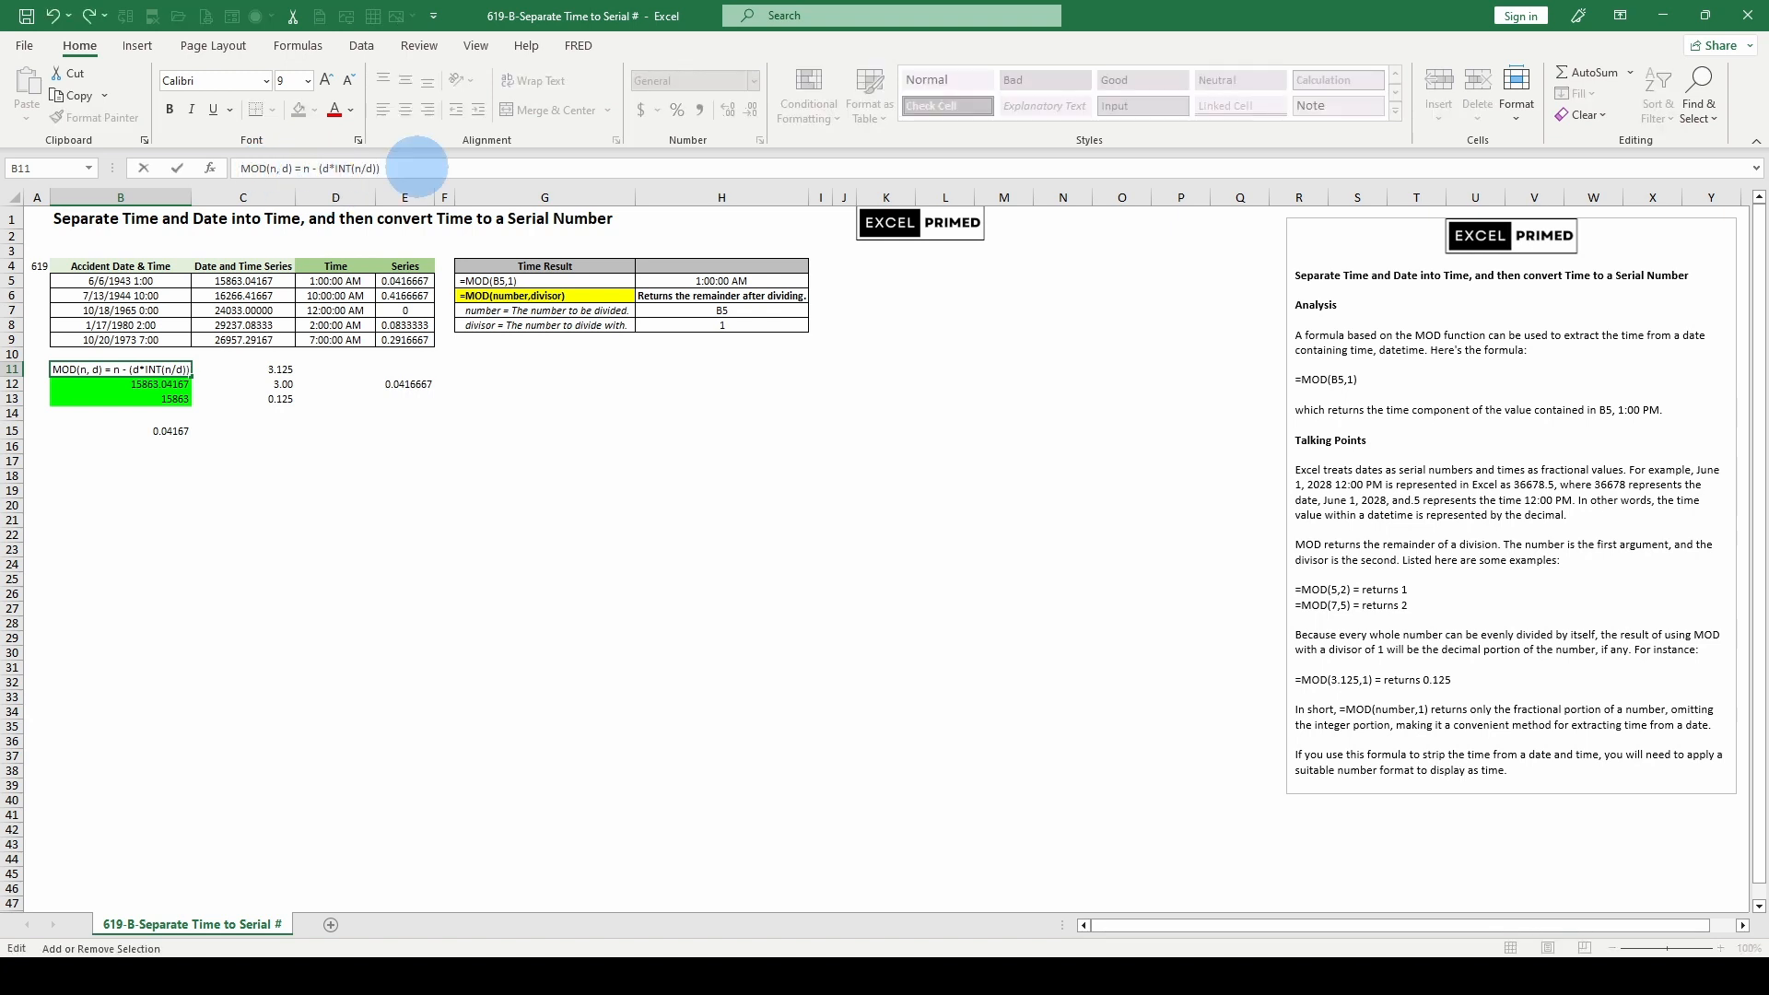
text())
key(Return)
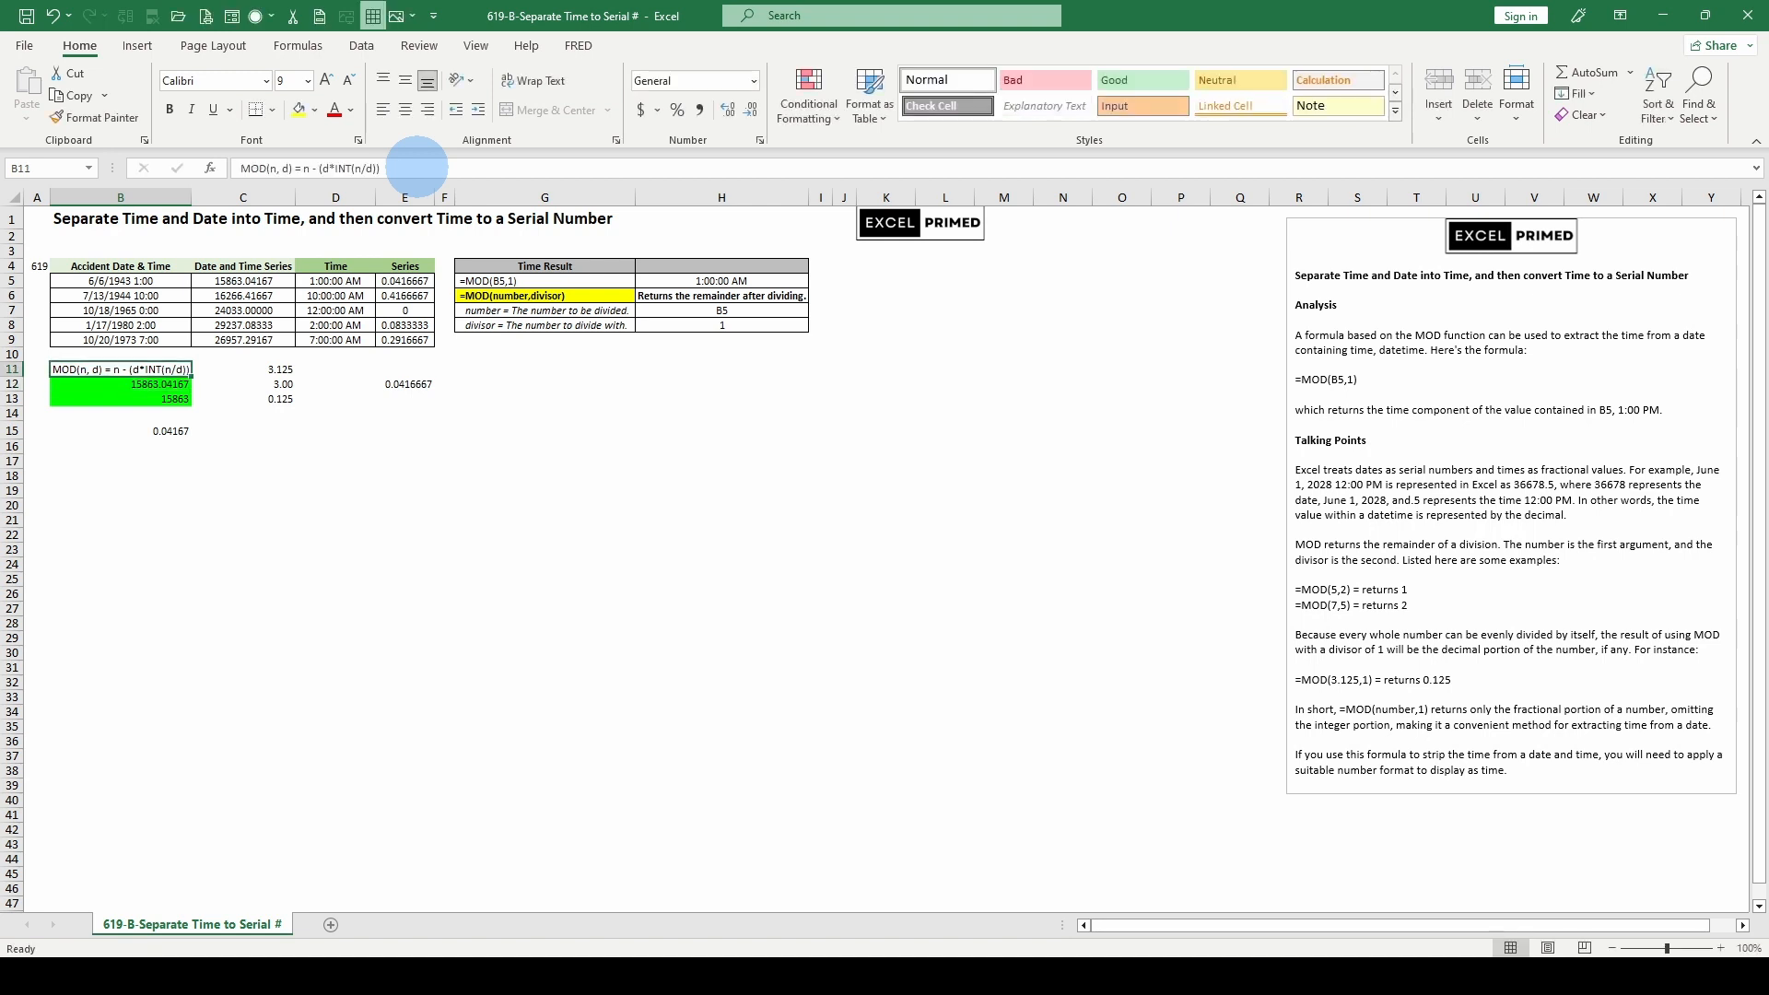
Trace the MOD pattern in B11 against C5, the formula in D5, and the breakdown cells B12, B13 and B15
click(125, 369)
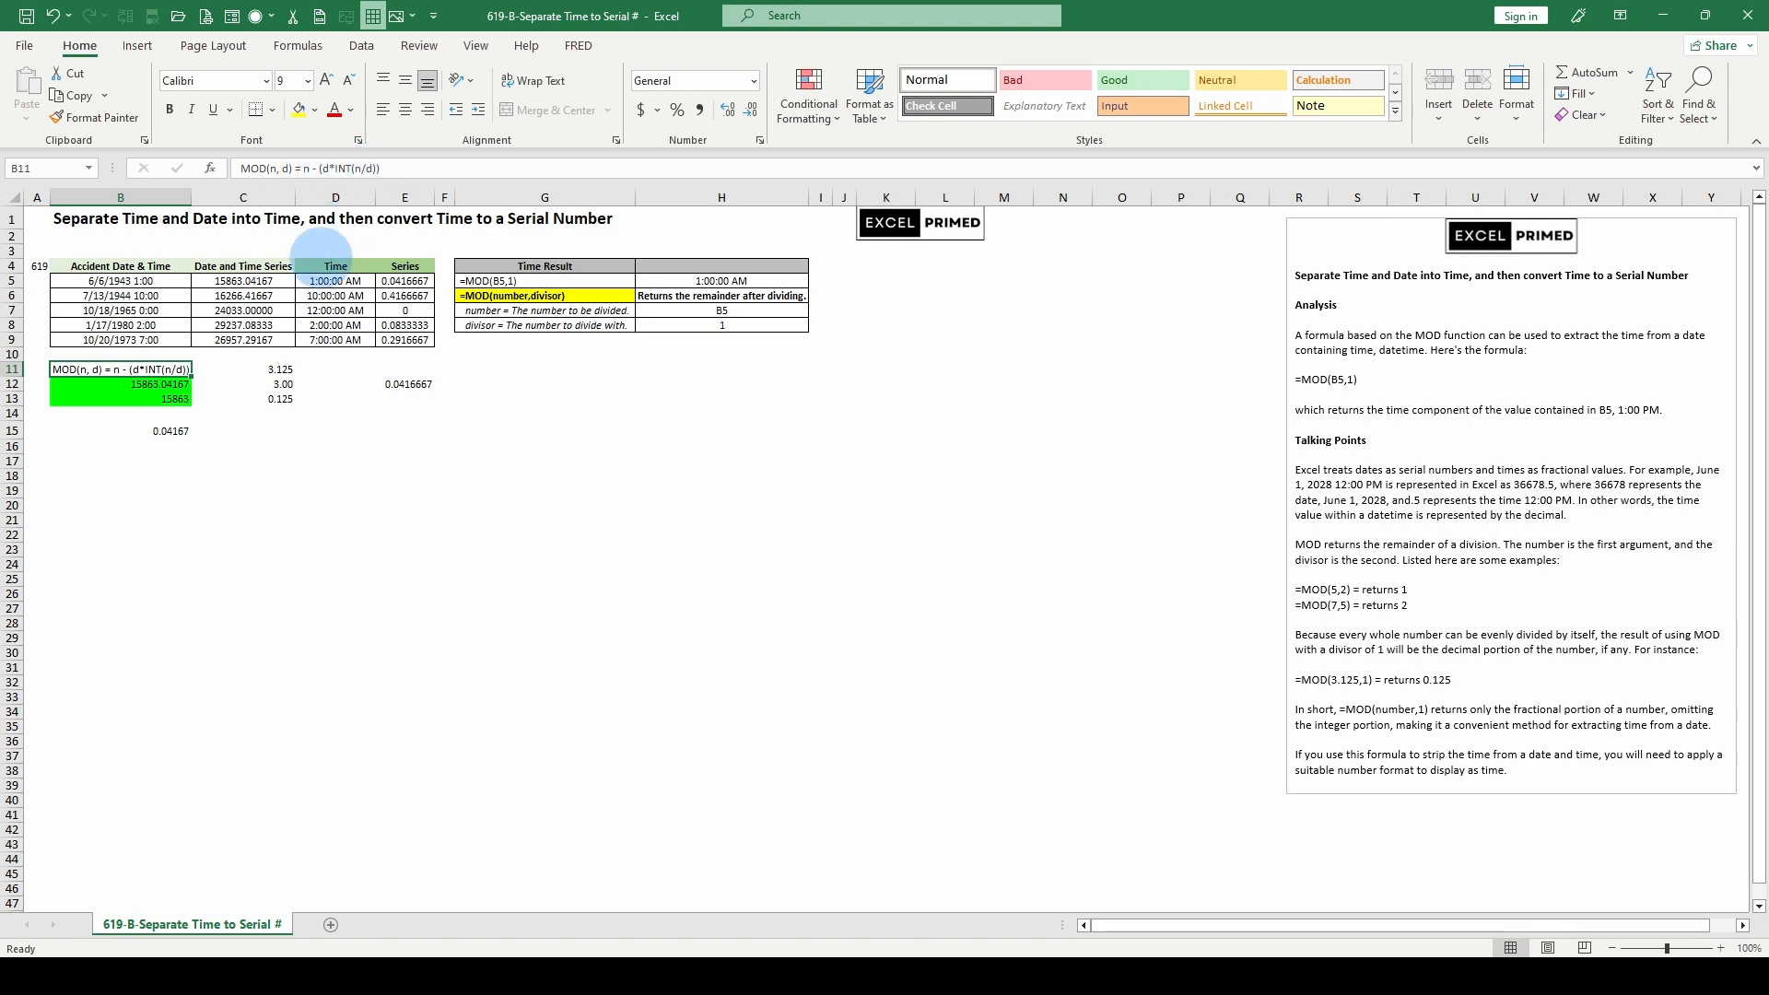
click(172, 385)
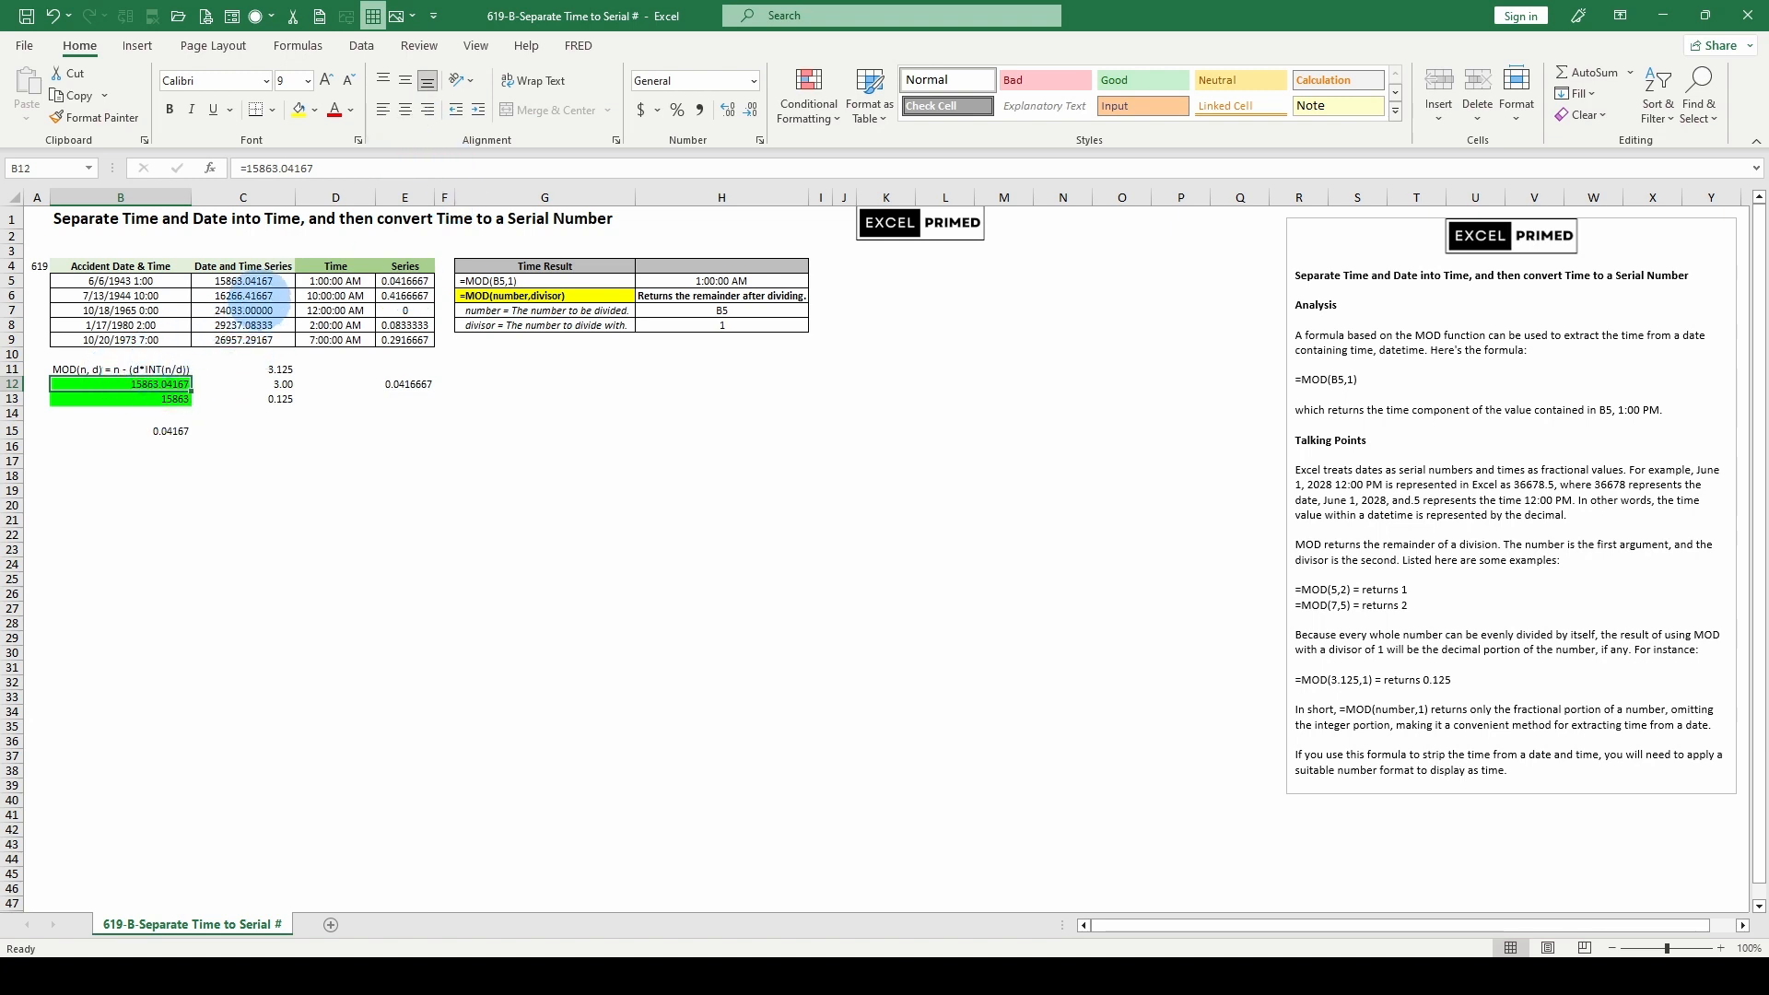
click(242, 281)
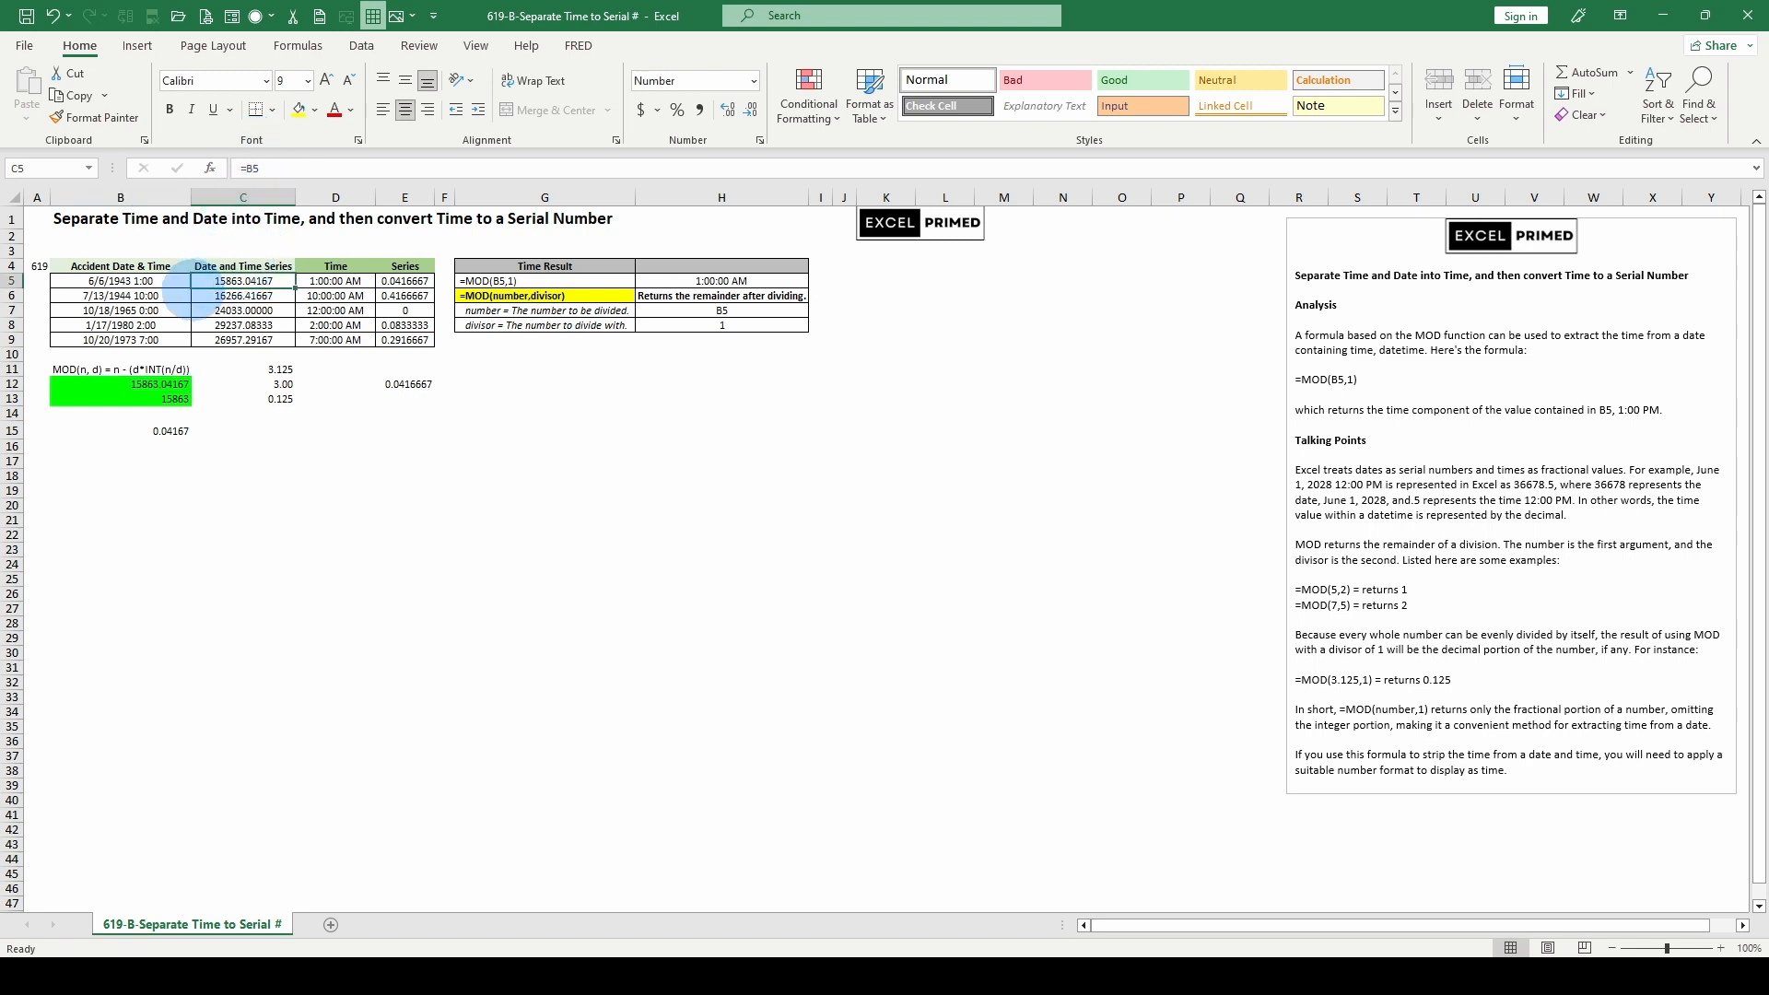
key(Right)
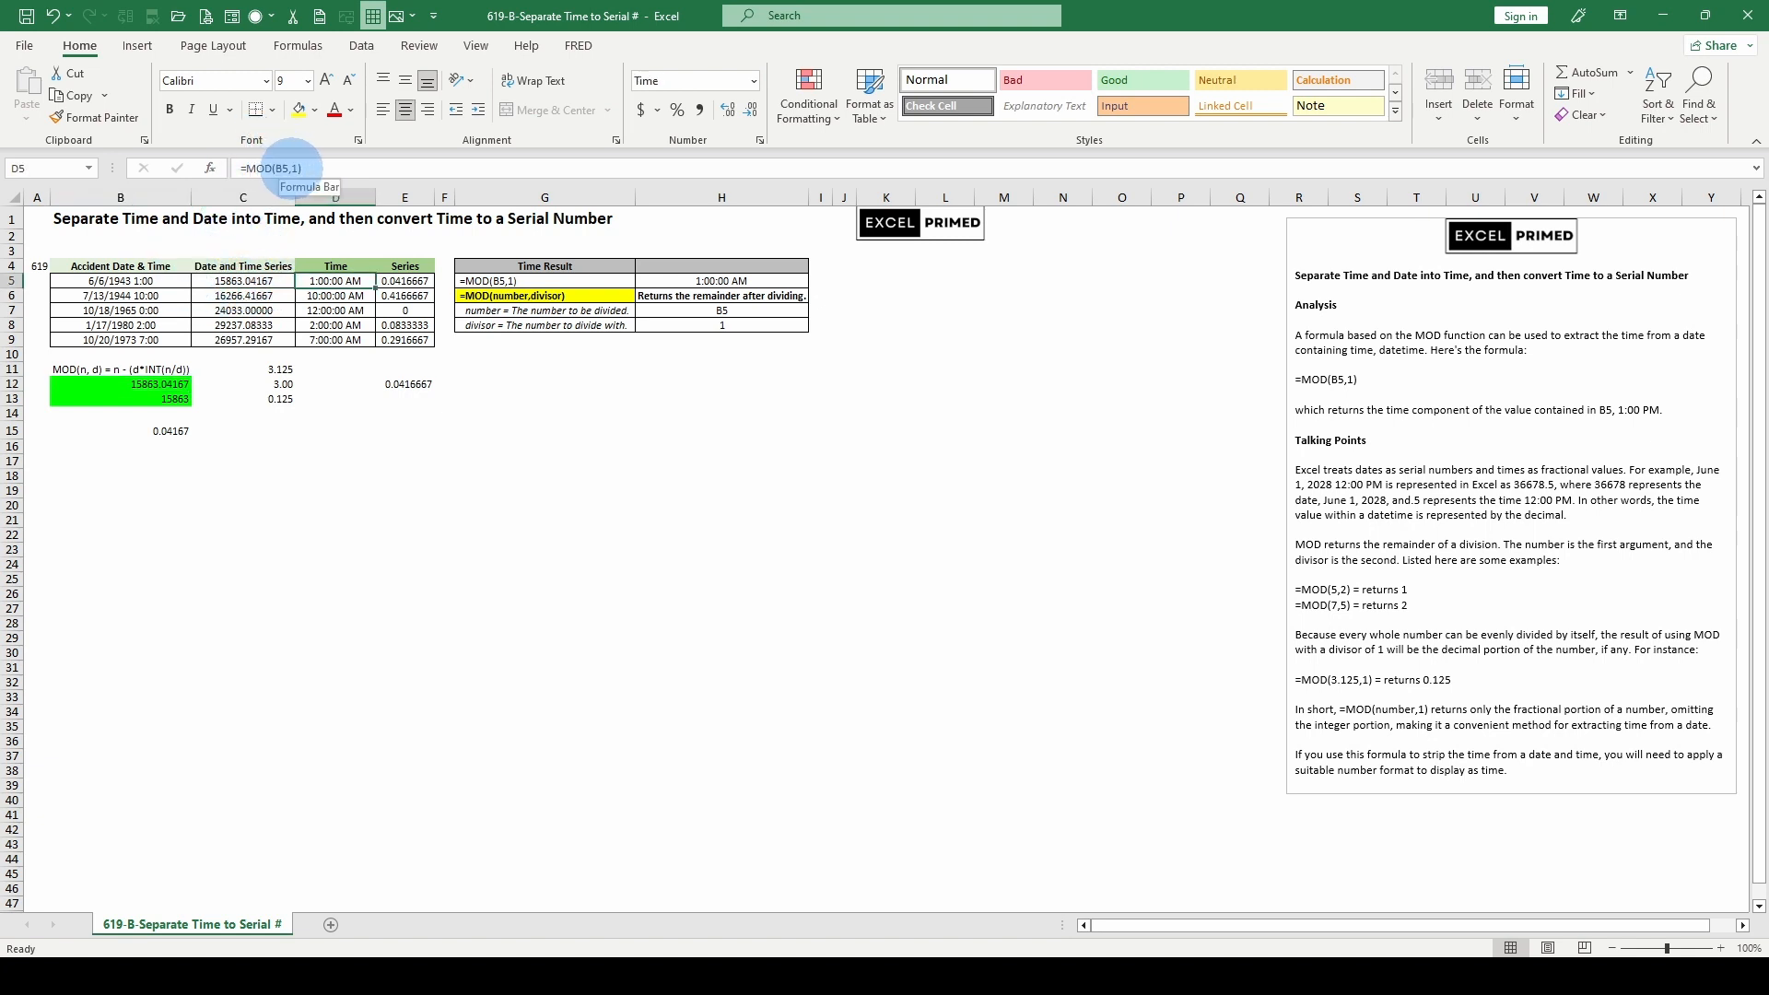
click(158, 385)
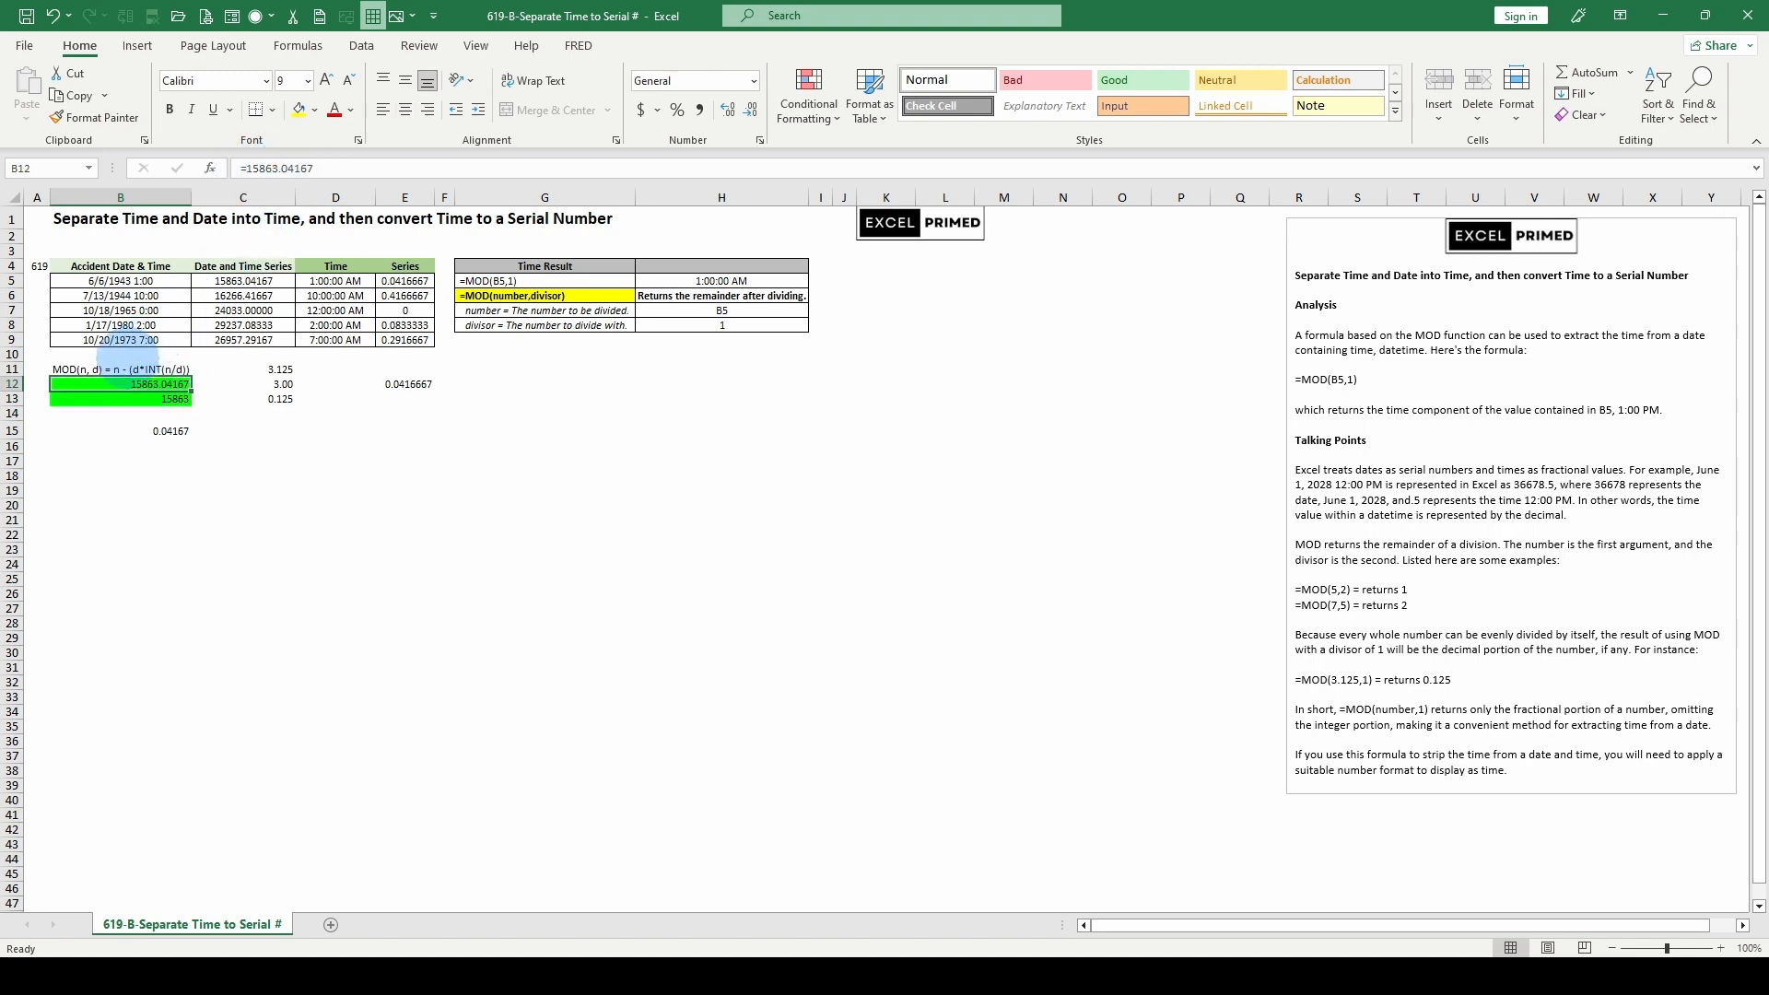
key(Down)
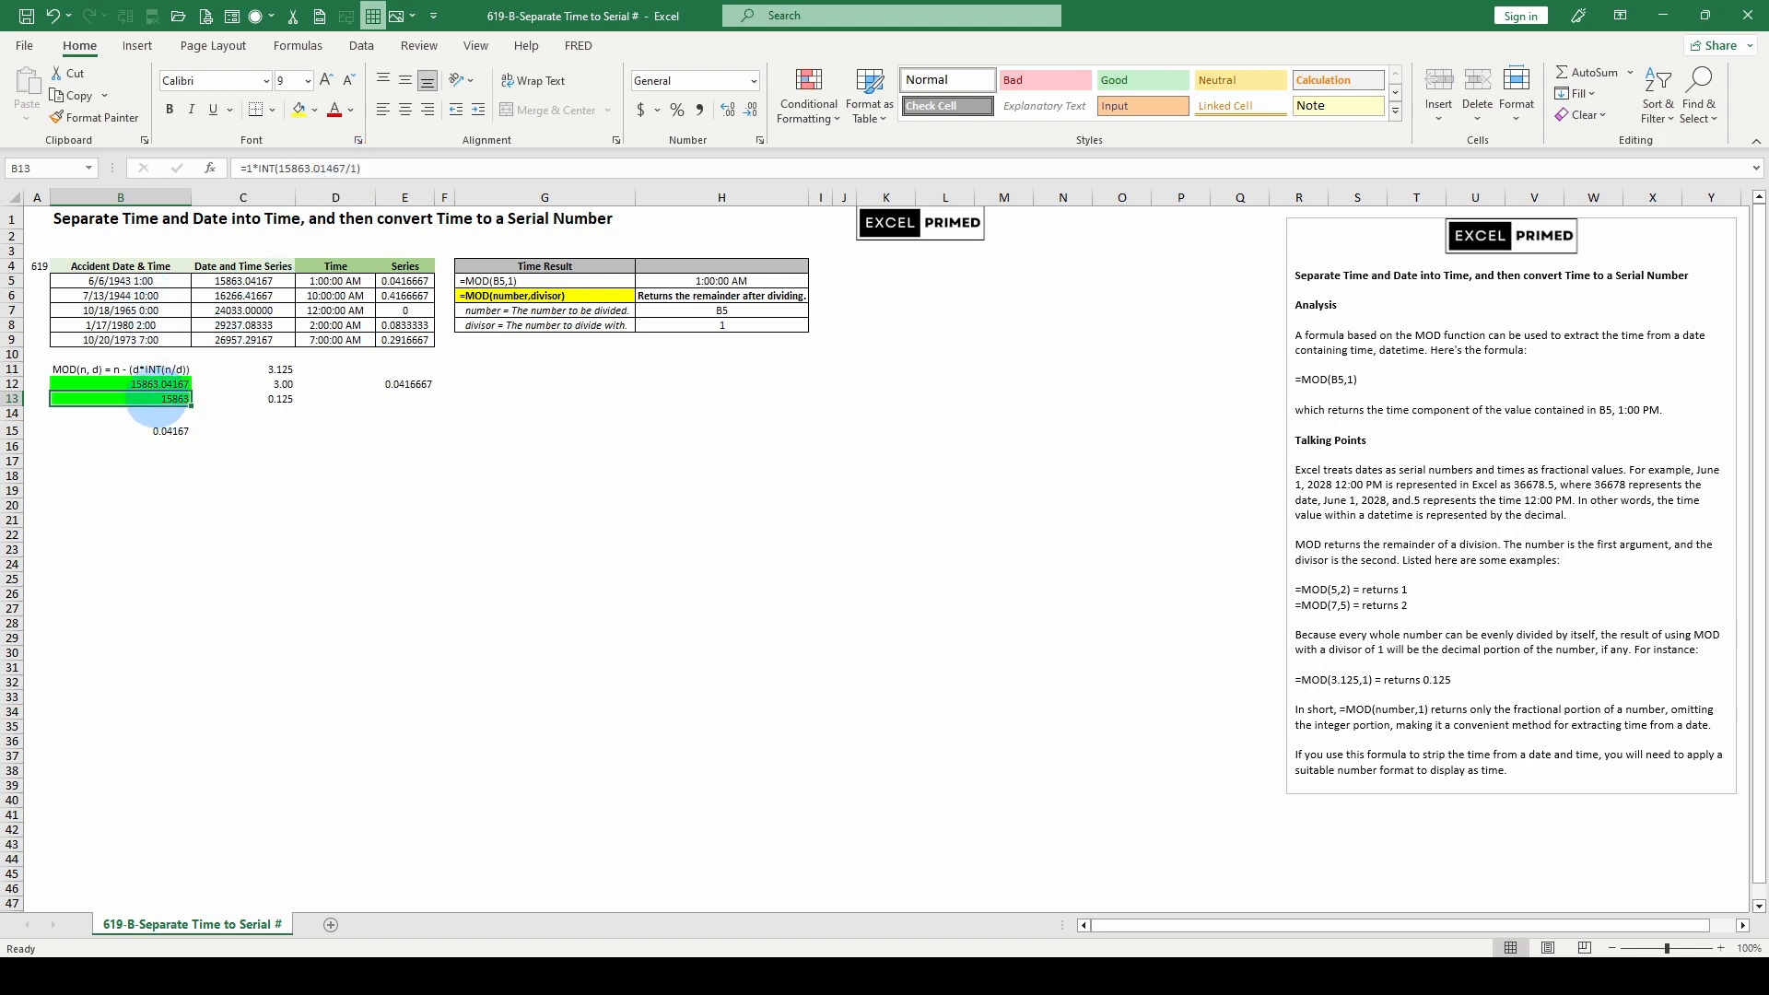
click(158, 429)
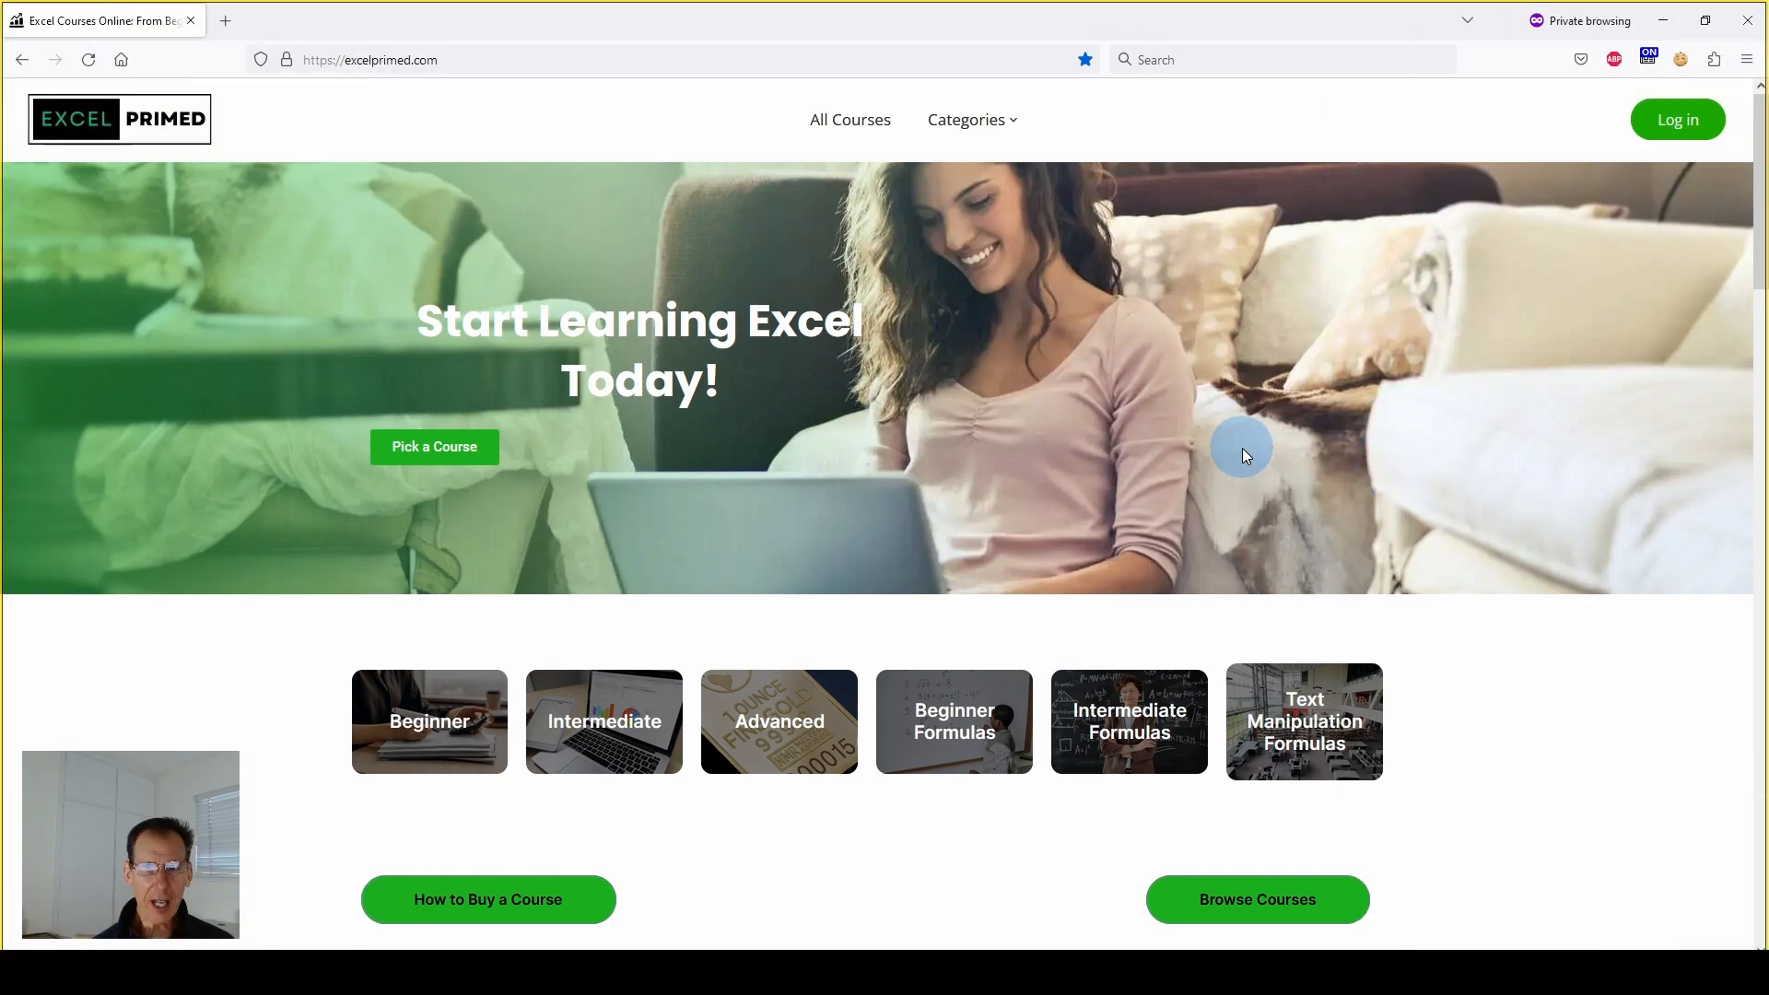
Look through the Excel course listings on the excelprimed.com home page in the browser
scroll(1330, 506, down, 5)
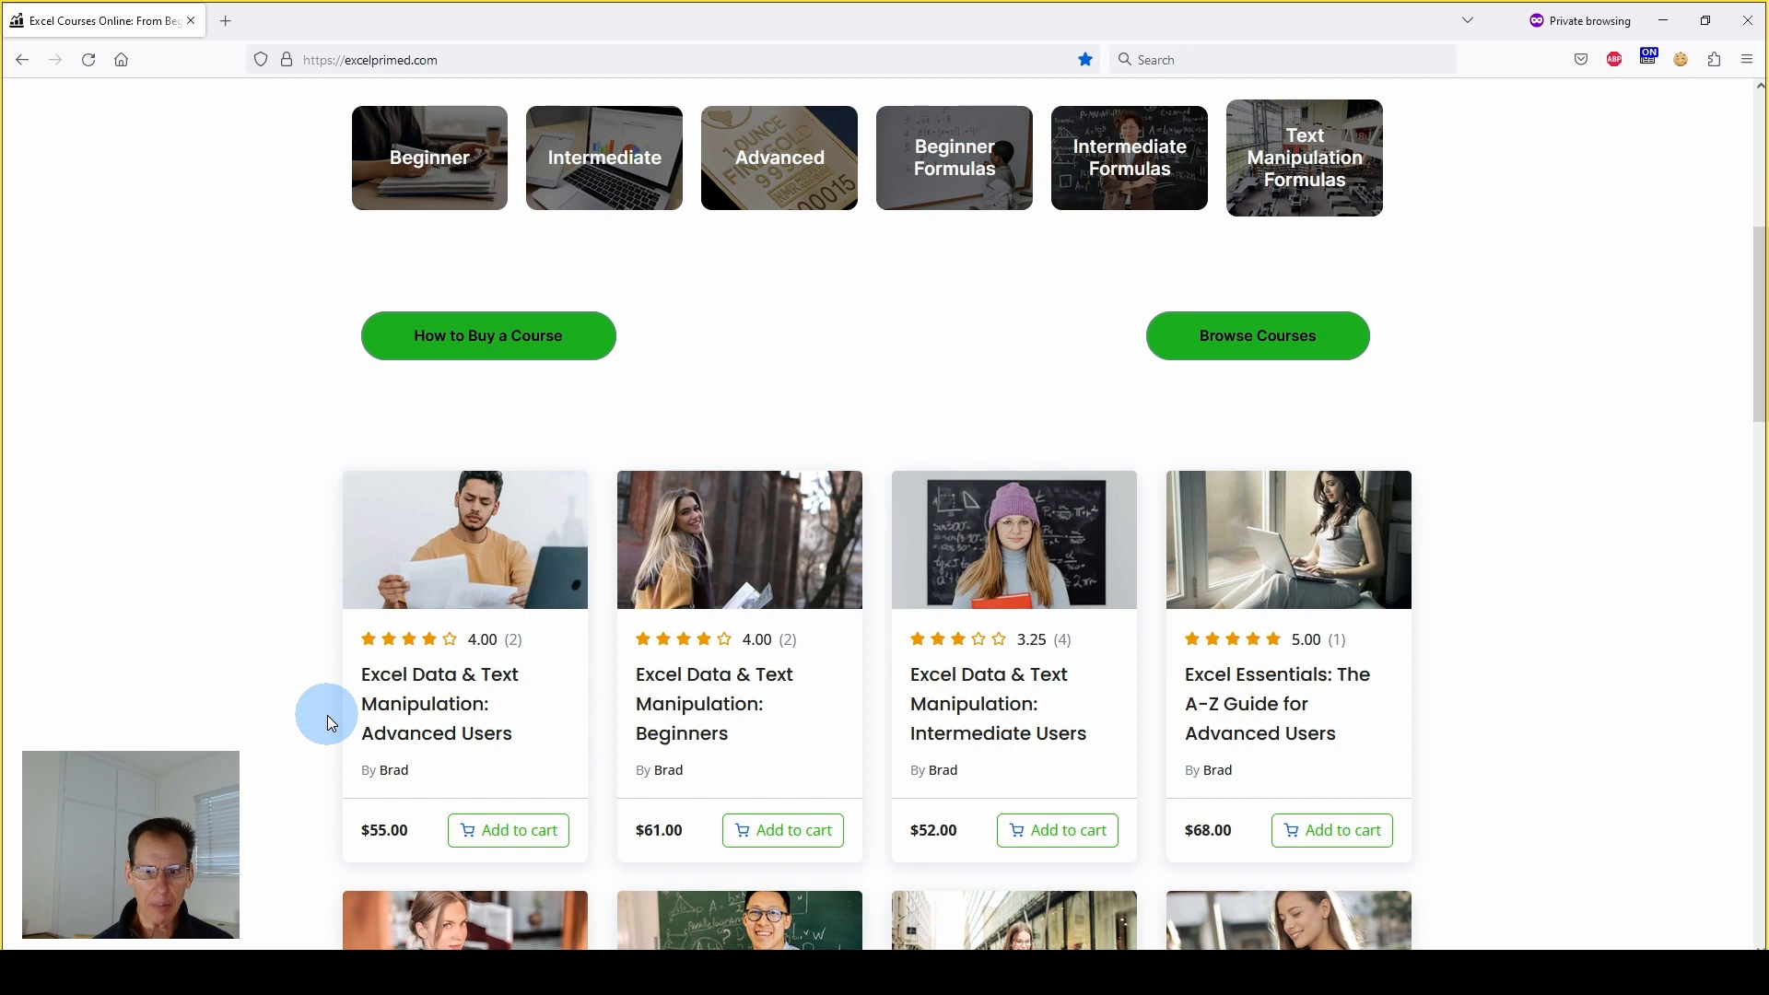
scroll(328, 715, down, 2)
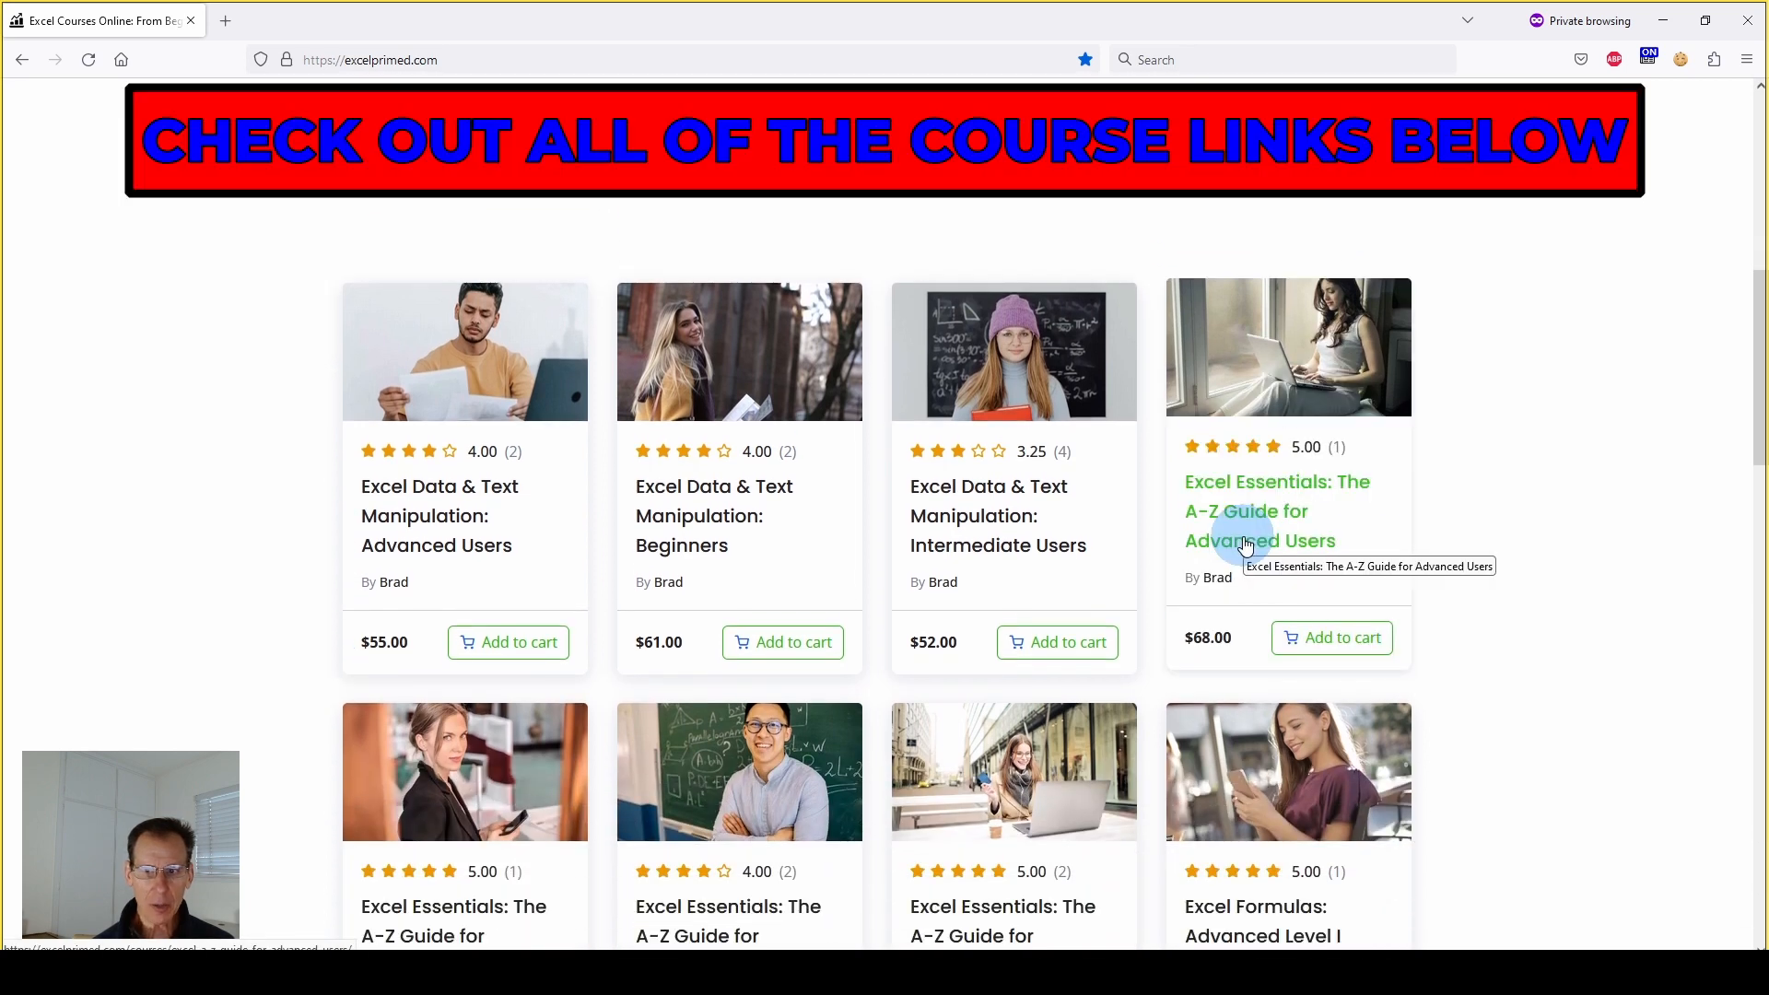
scroll(1327, 456, down, 1)
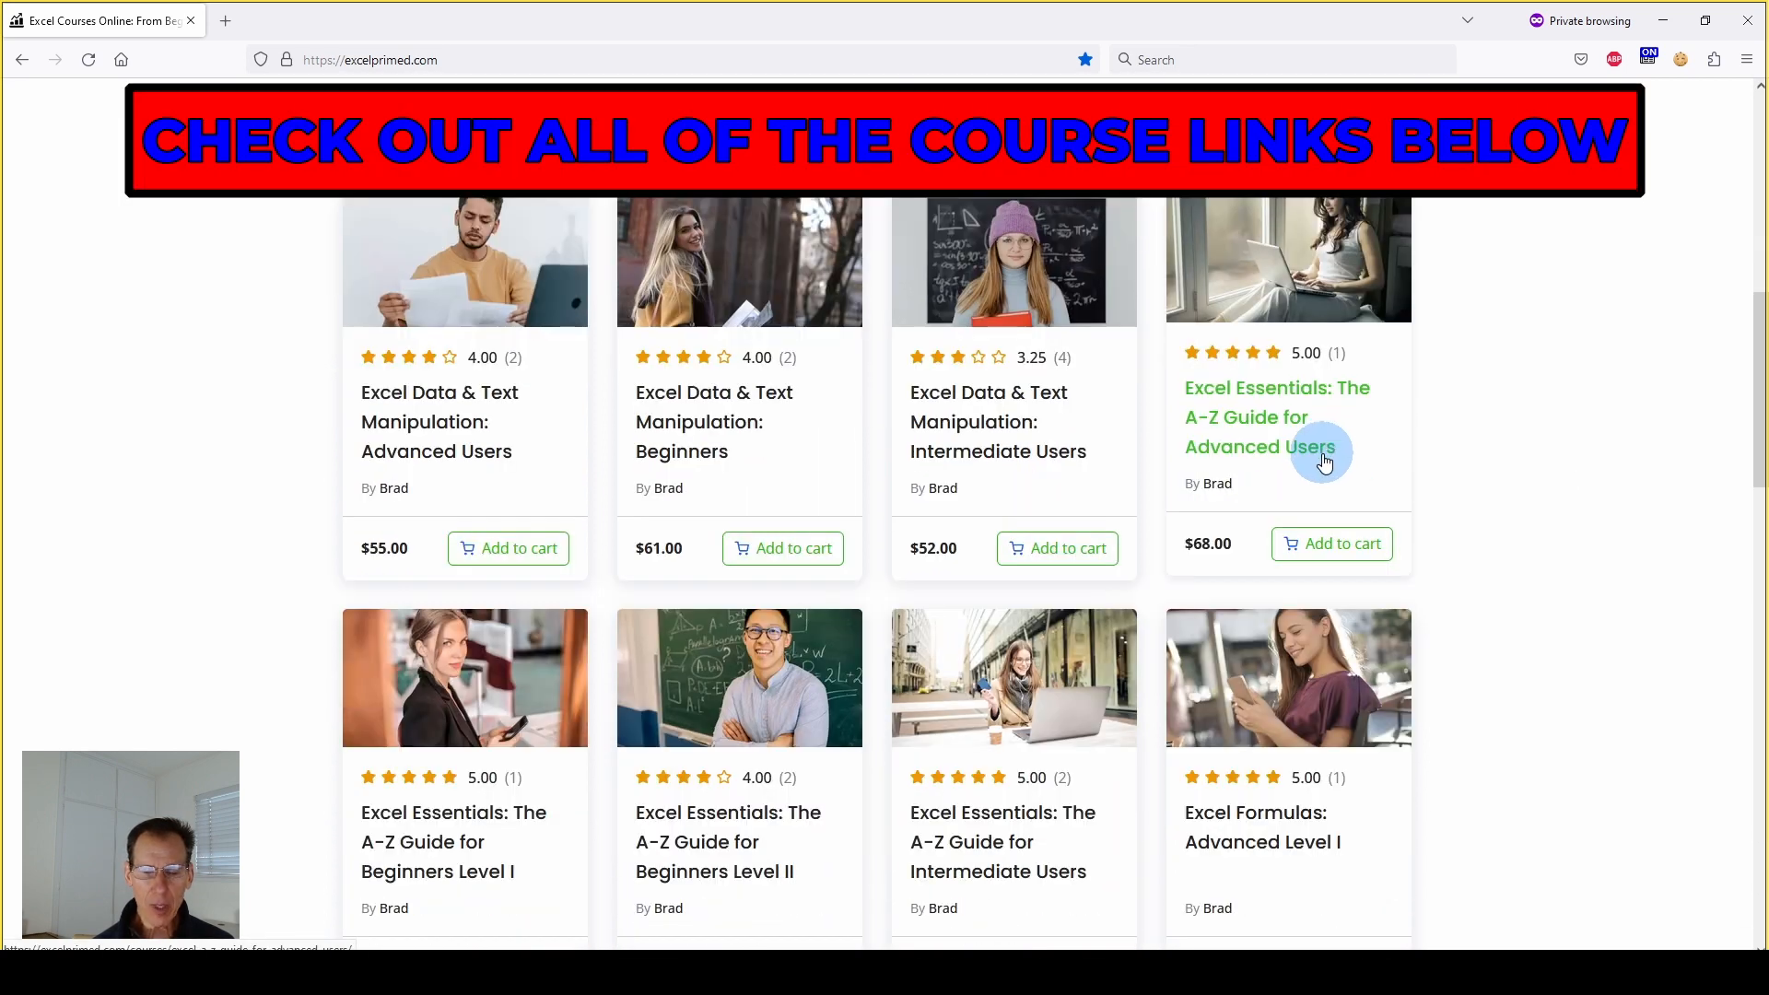
scroll(1322, 457, up, 1)
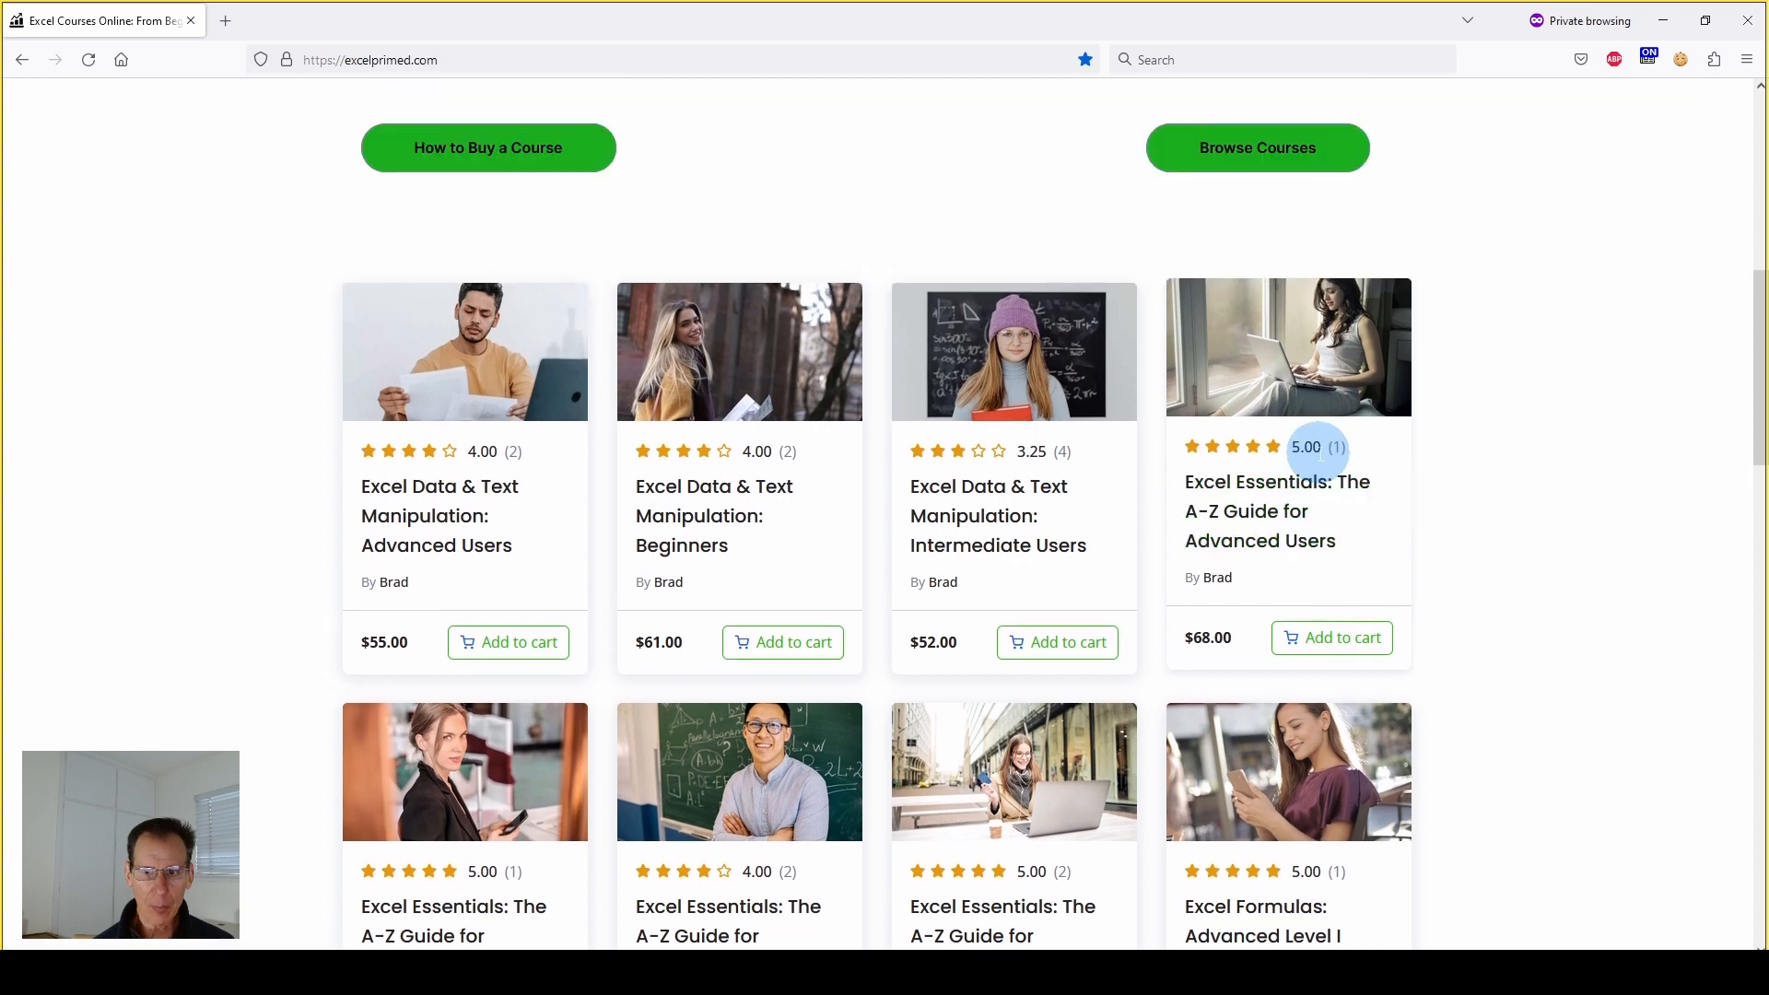
scroll(1320, 455, down, 1)
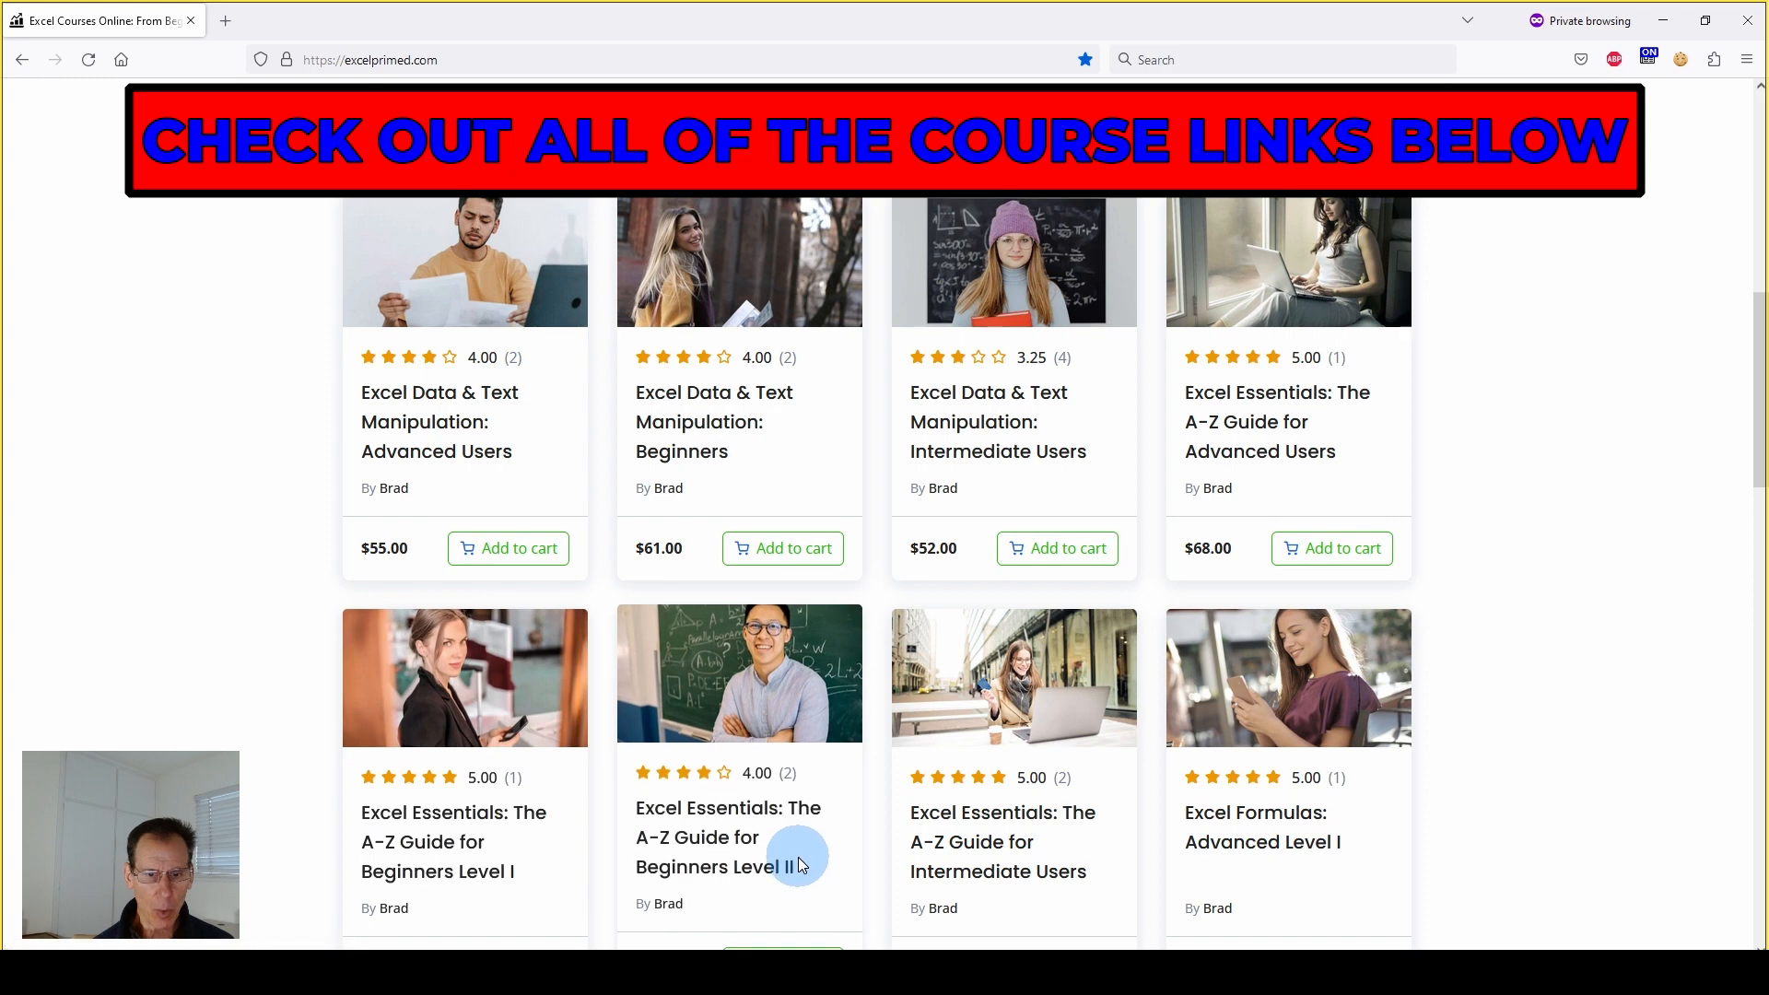
scroll(967, 727, down, 1)
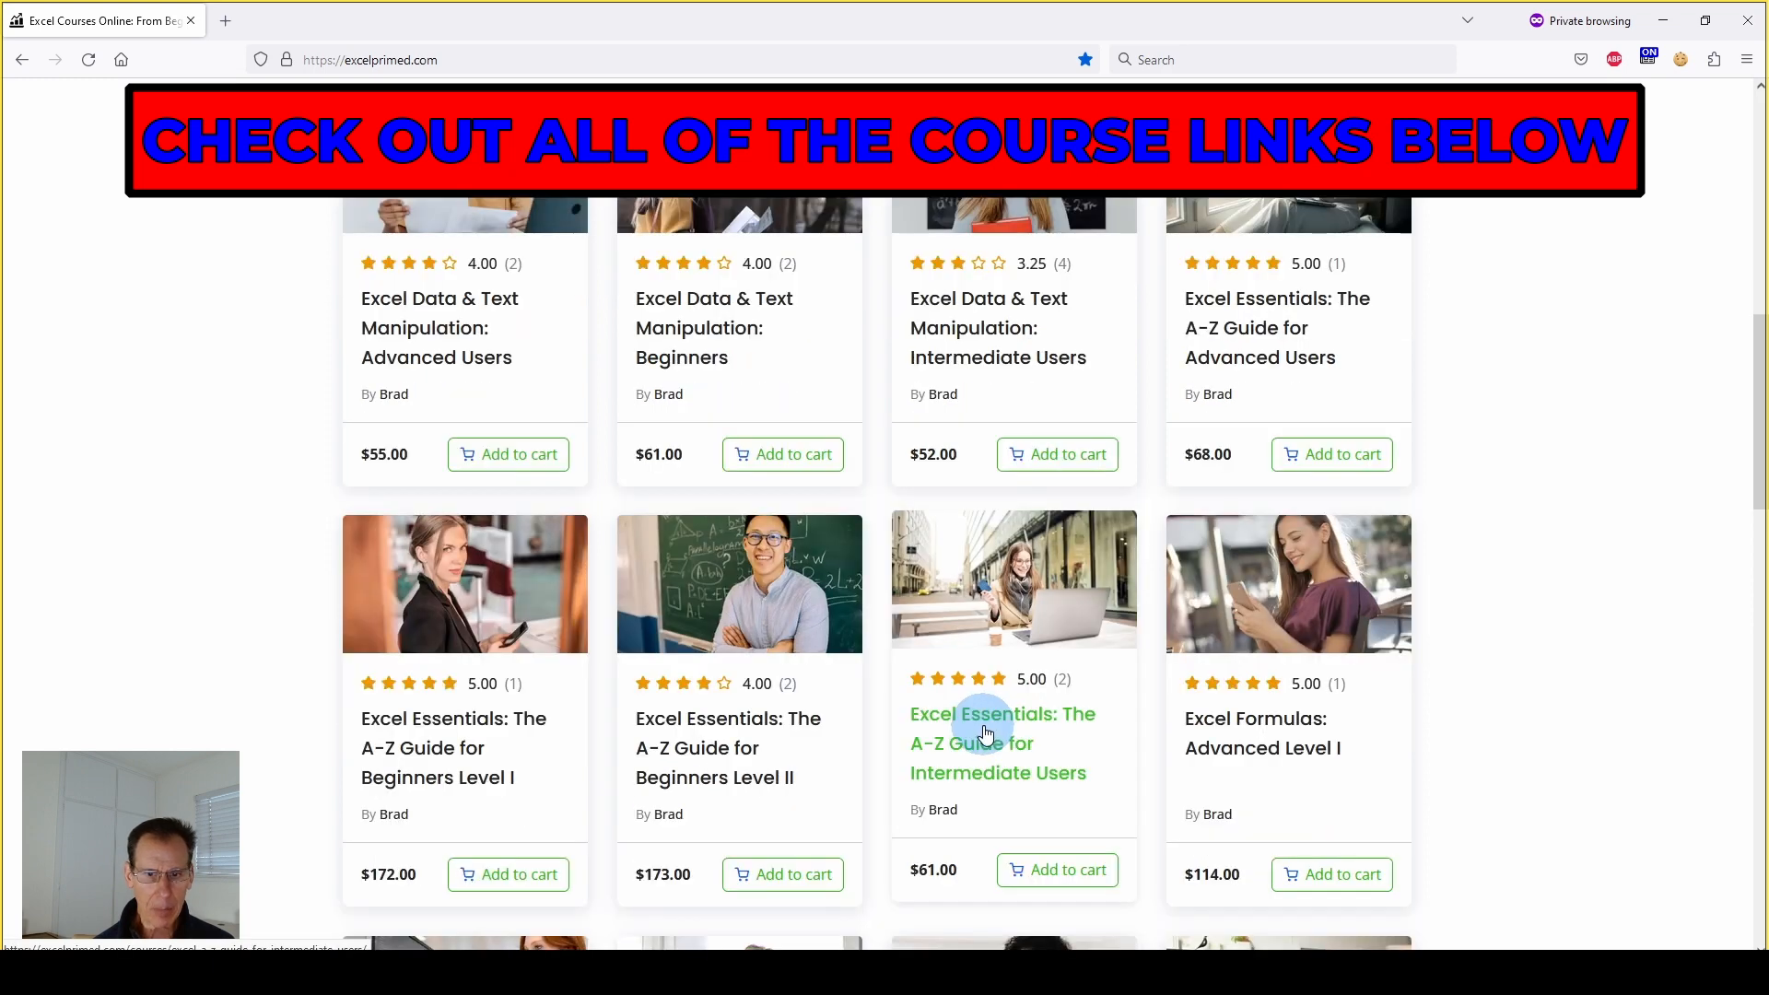
scroll(977, 727, down, 1)
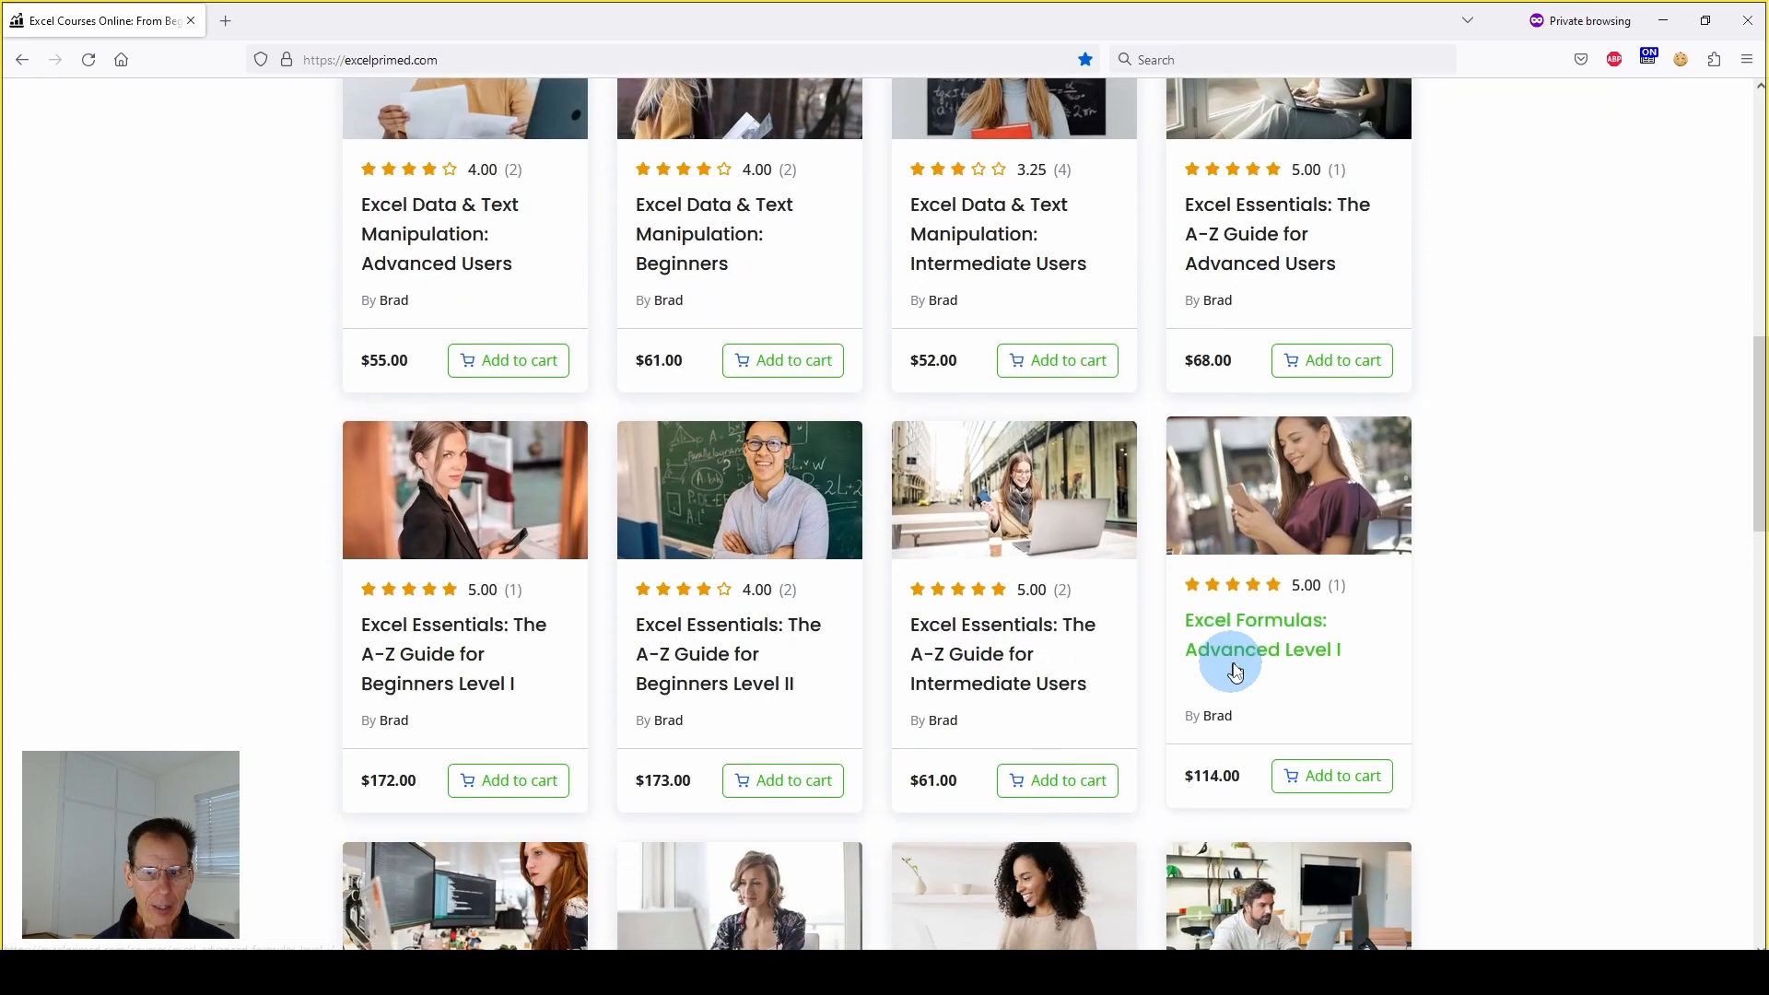
scroll(1341, 625, down, 1)
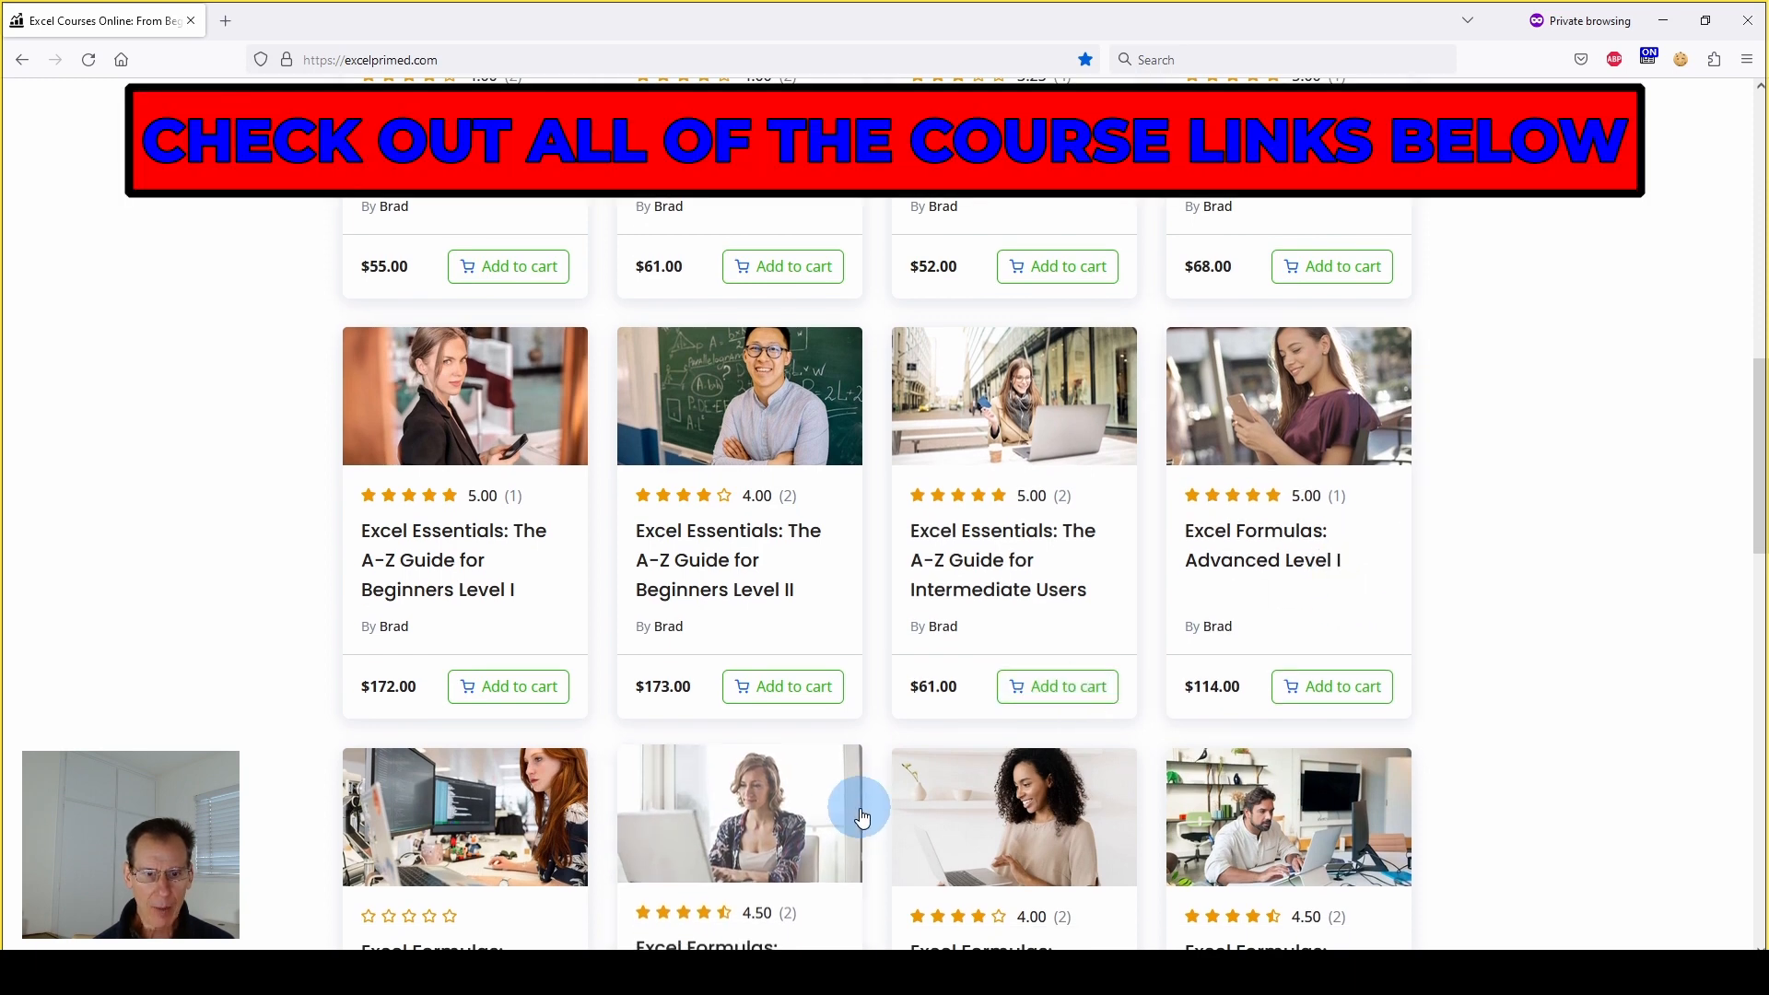
scroll(860, 808, down, 1)
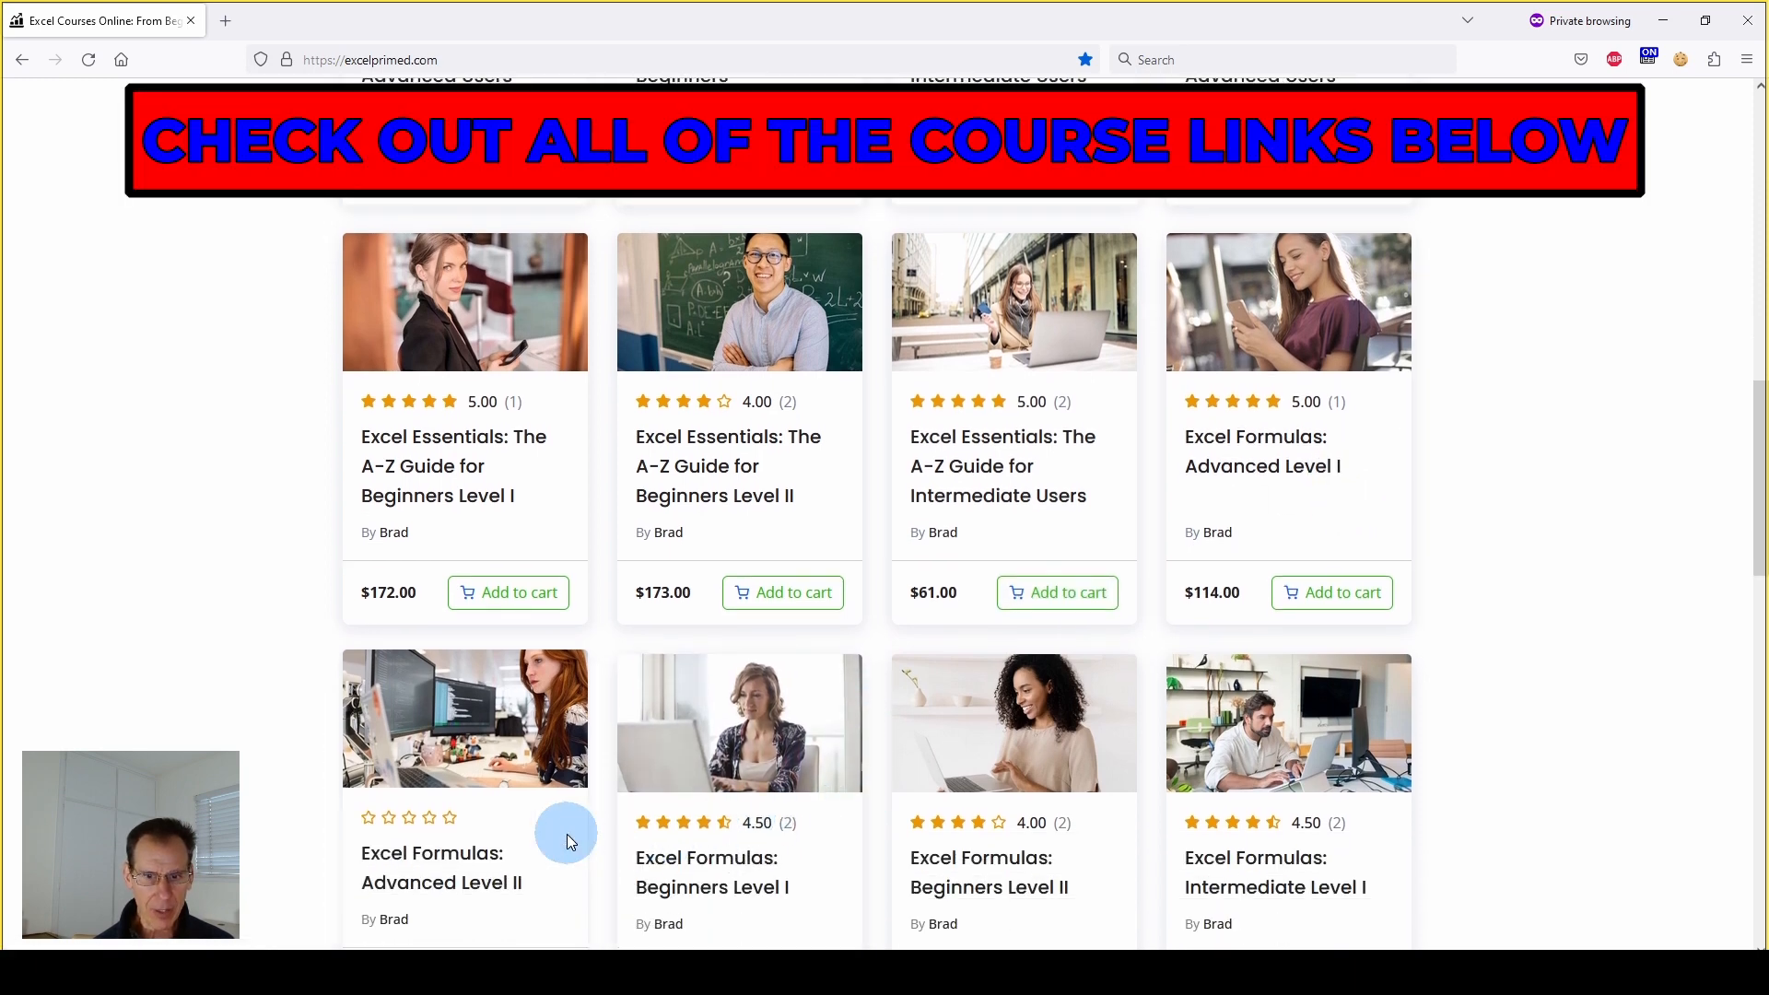
scroll(944, 803, down, 1)
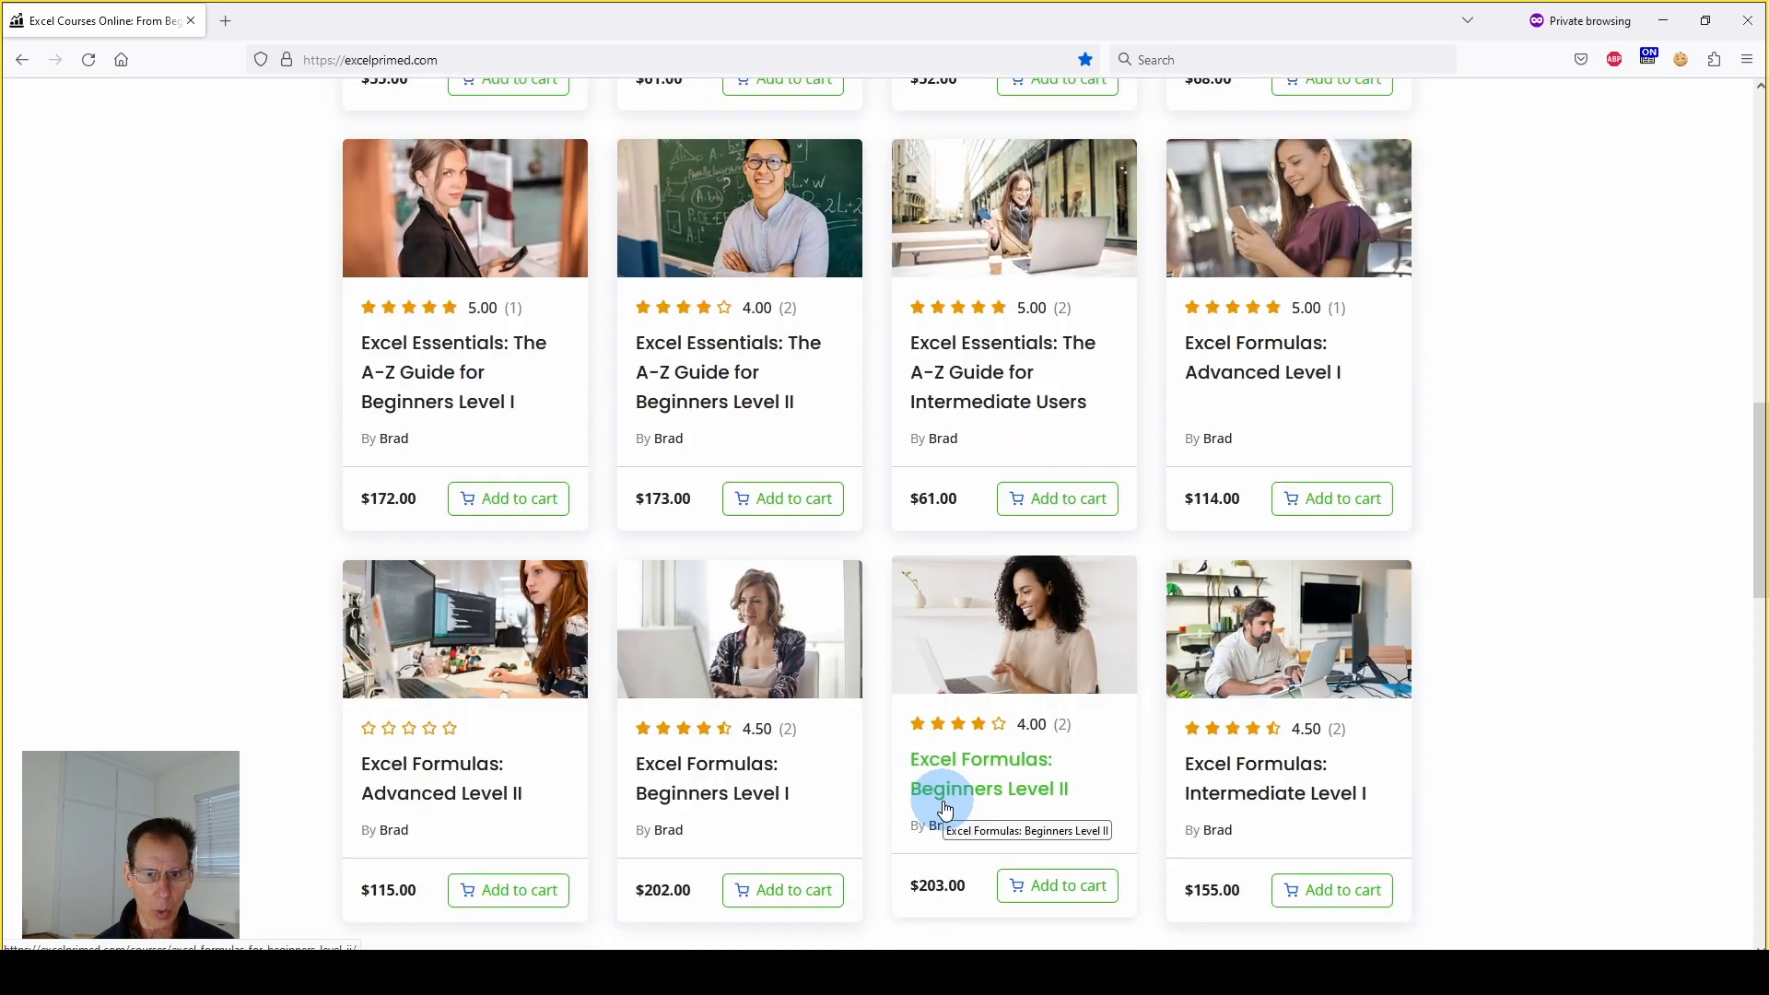
scroll(944, 809, up, 6)
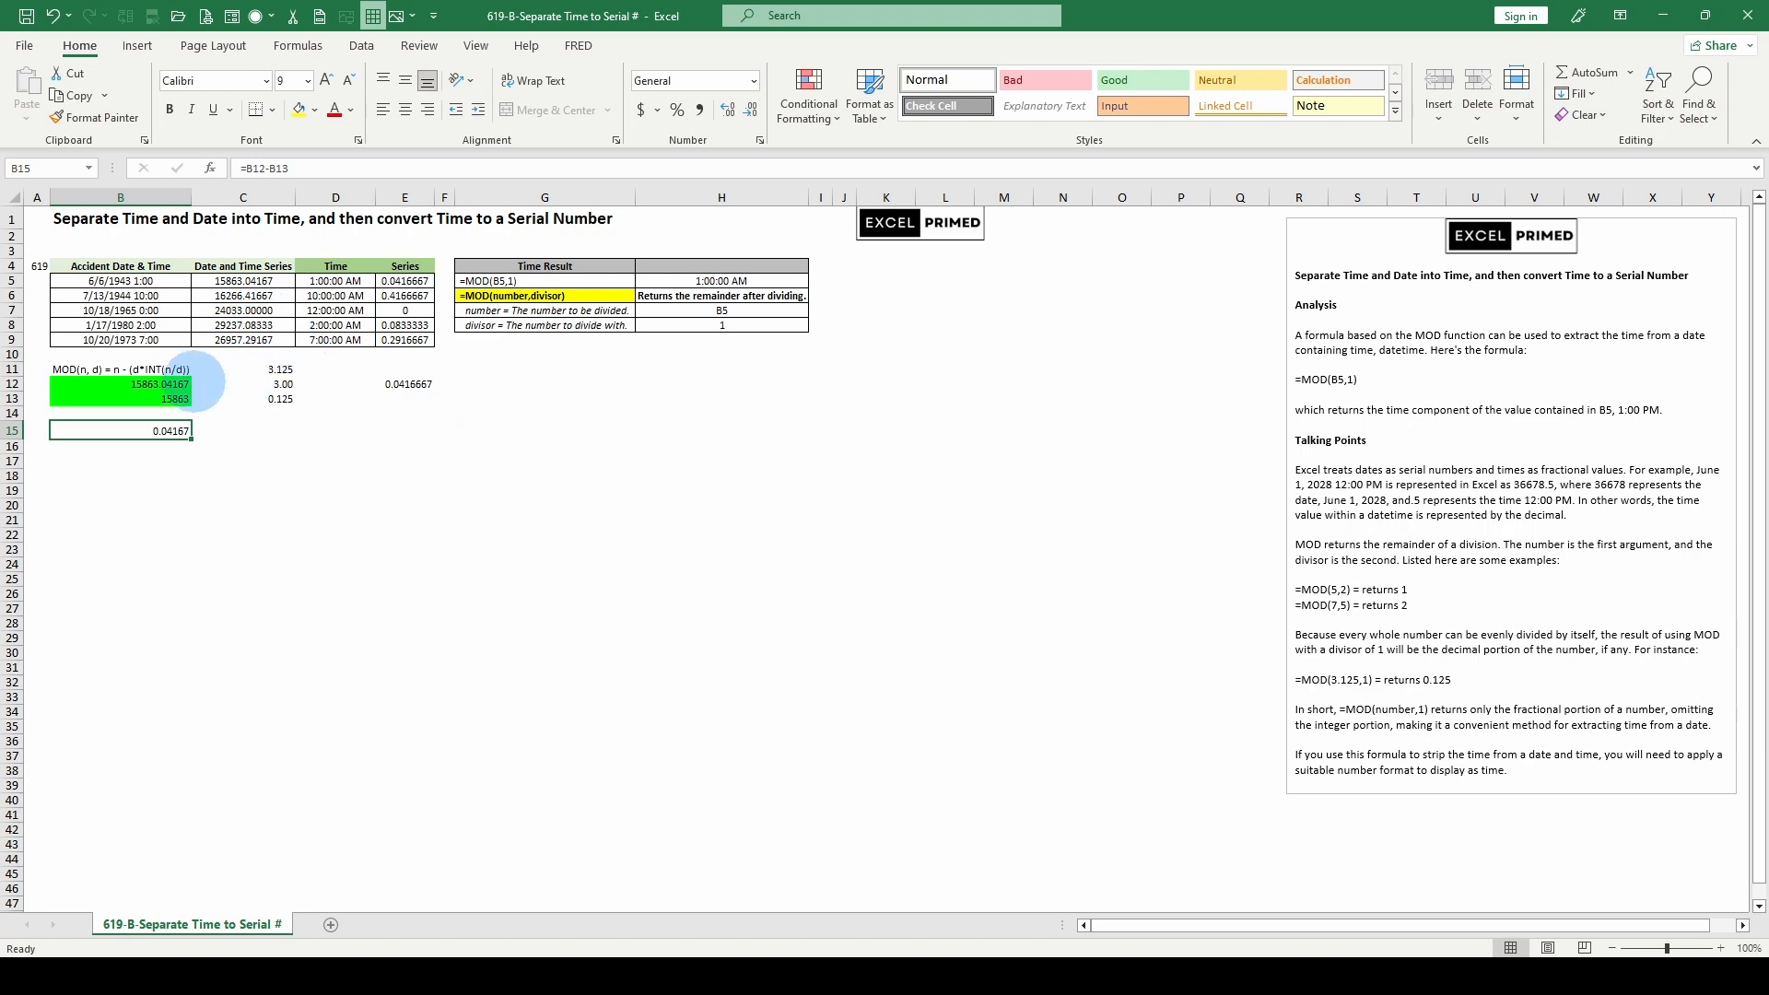
Back in the Excel workbook, inspect the MOD pattern in B11 and the Time and Series formulas in D5, D7, E7 and E5
click(166, 369)
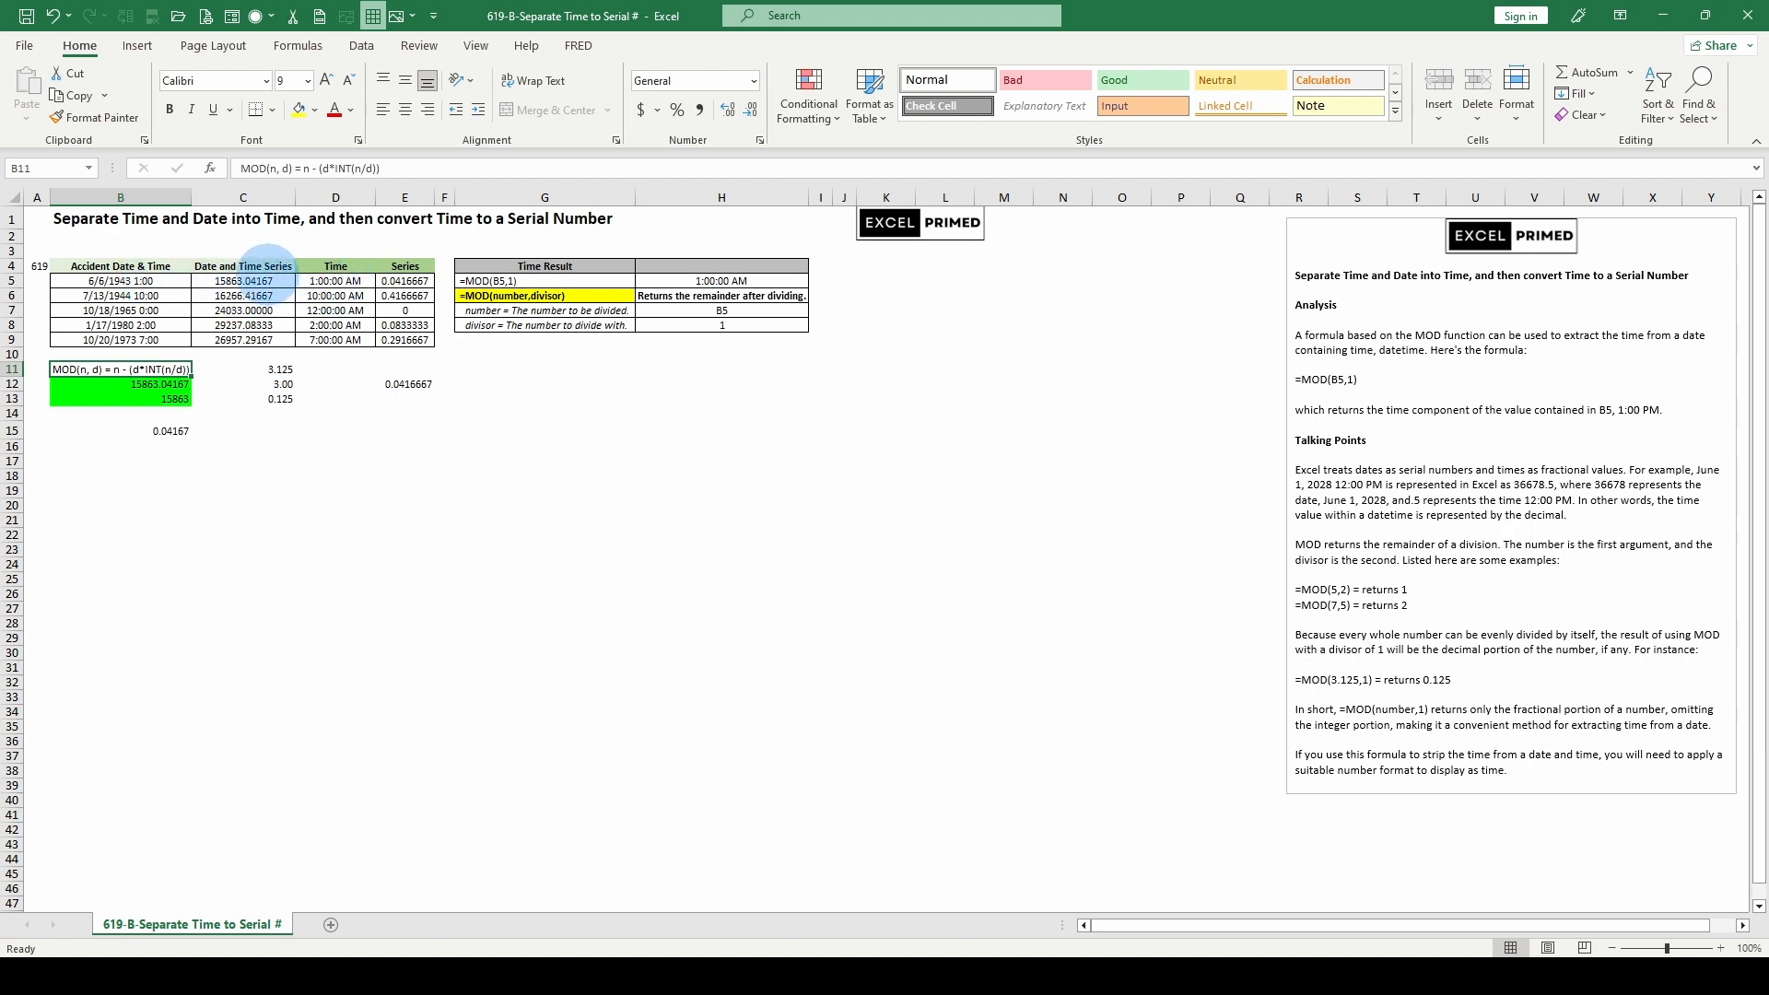
click(332, 281)
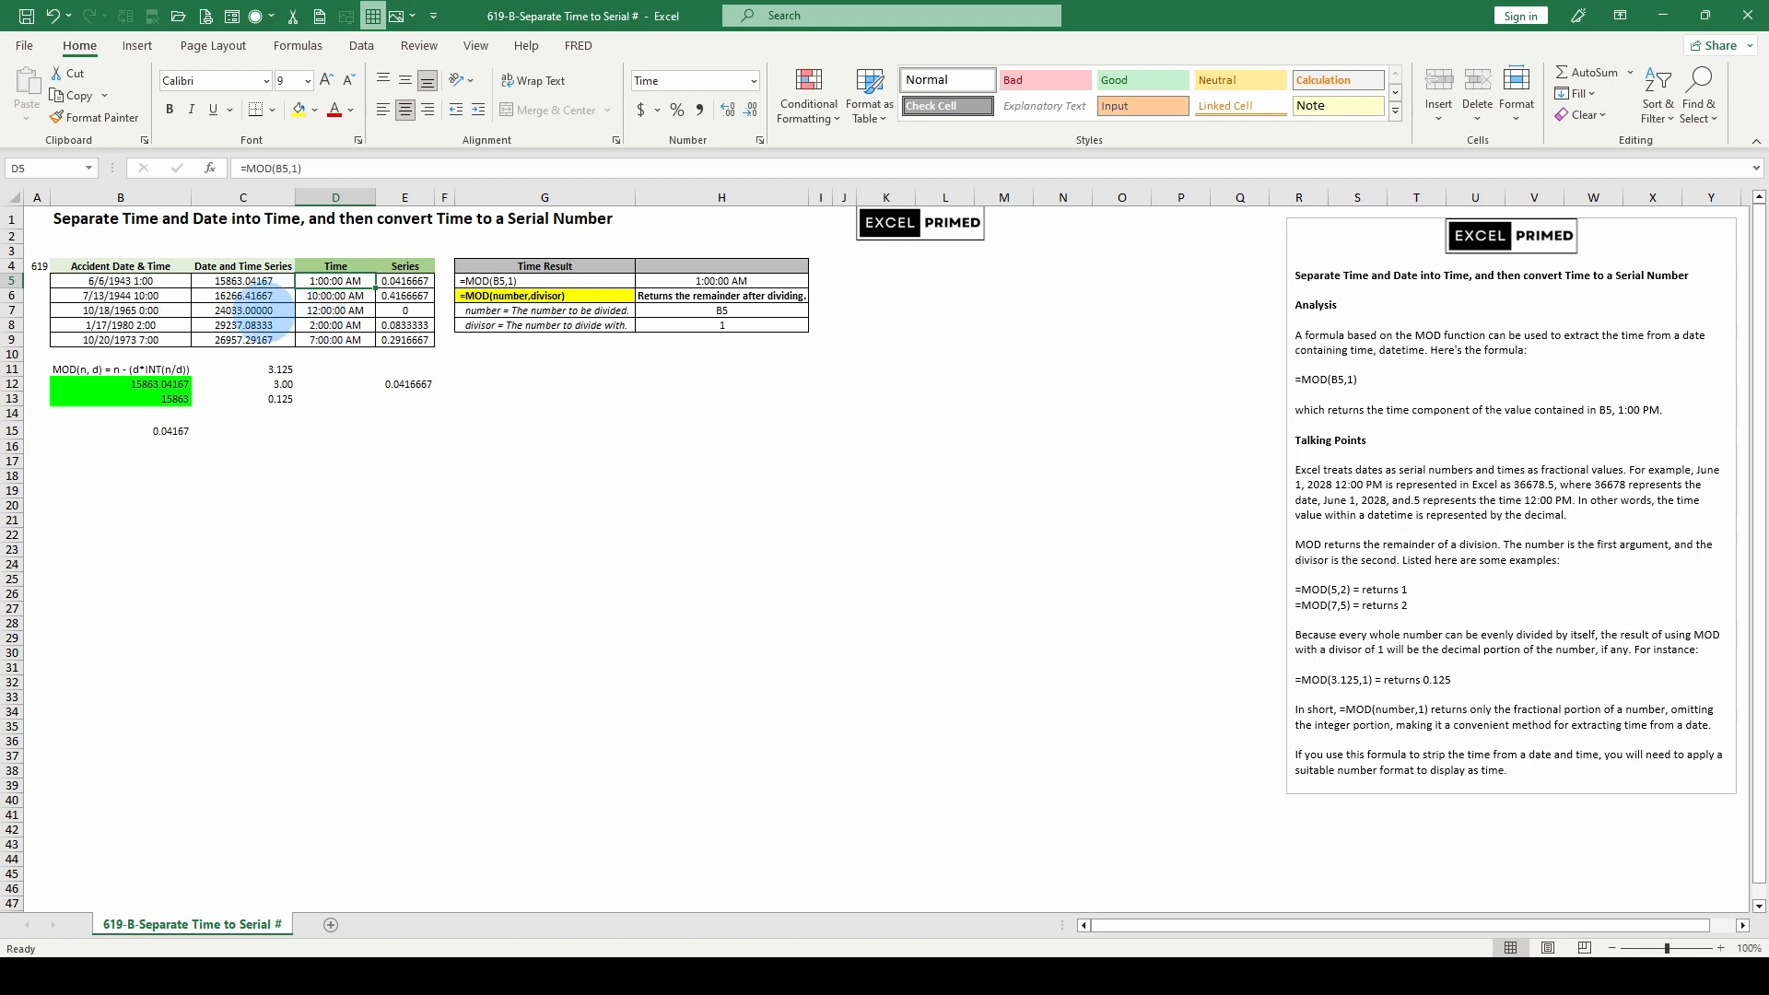
click(329, 310)
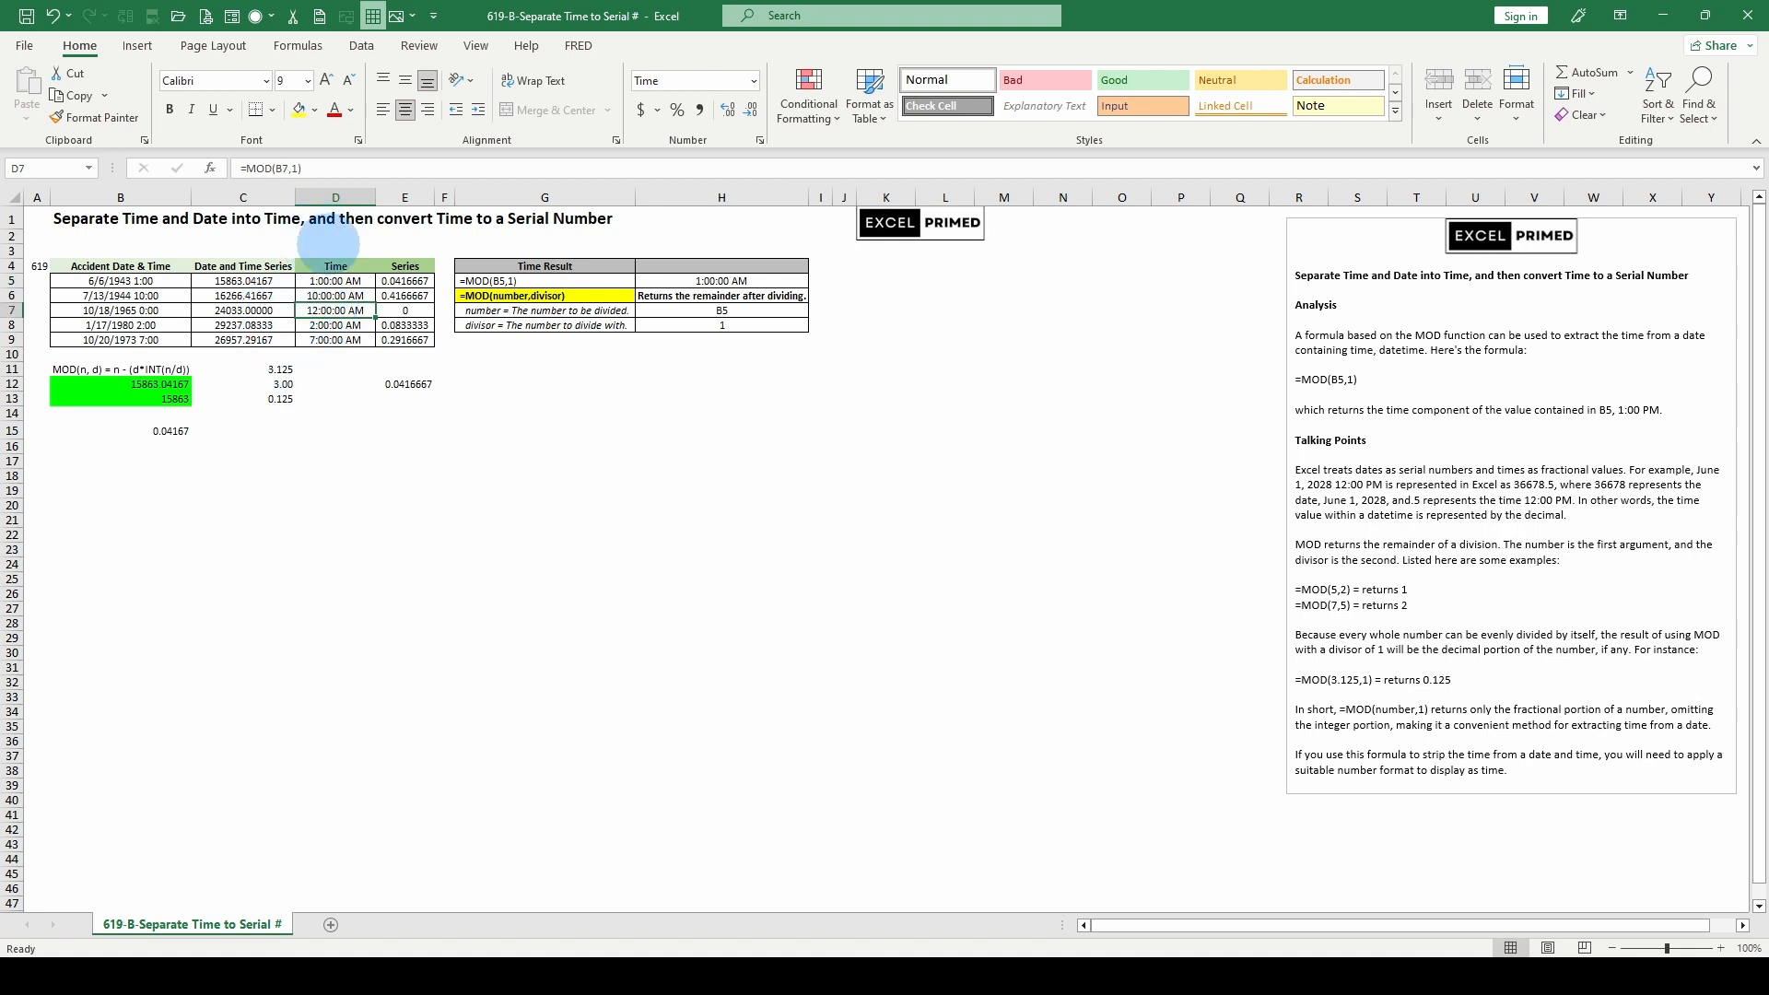
click(405, 311)
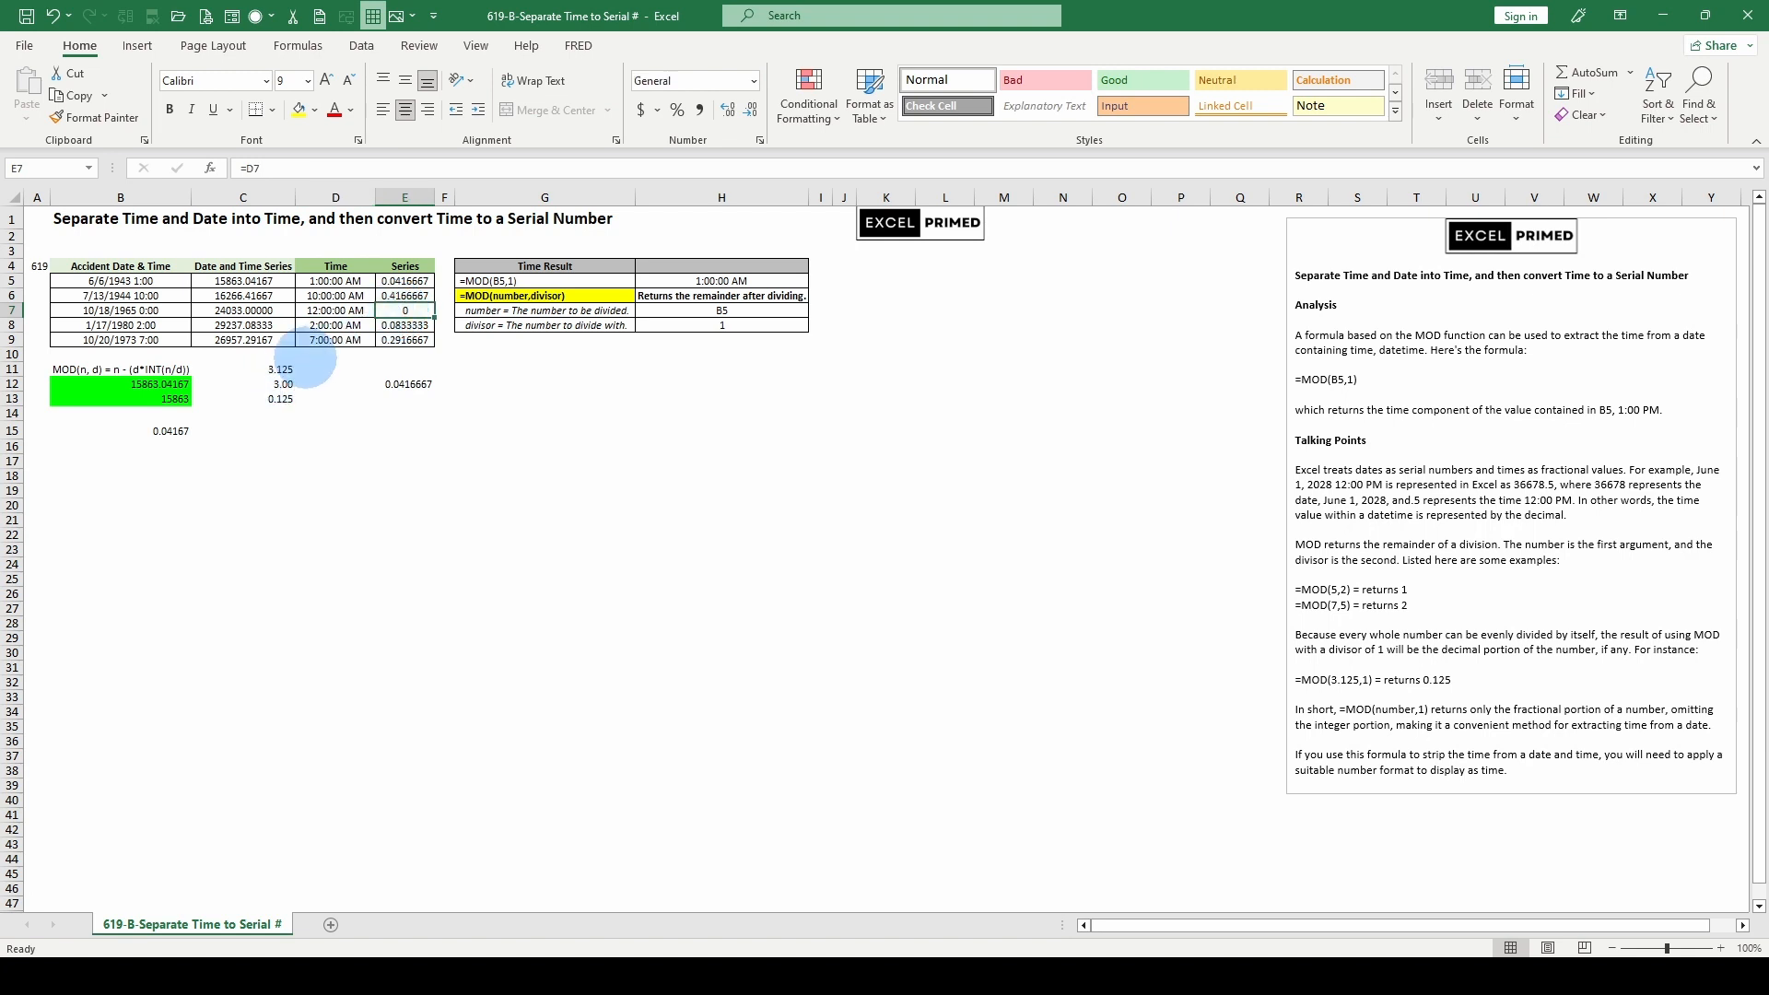
click(405, 280)
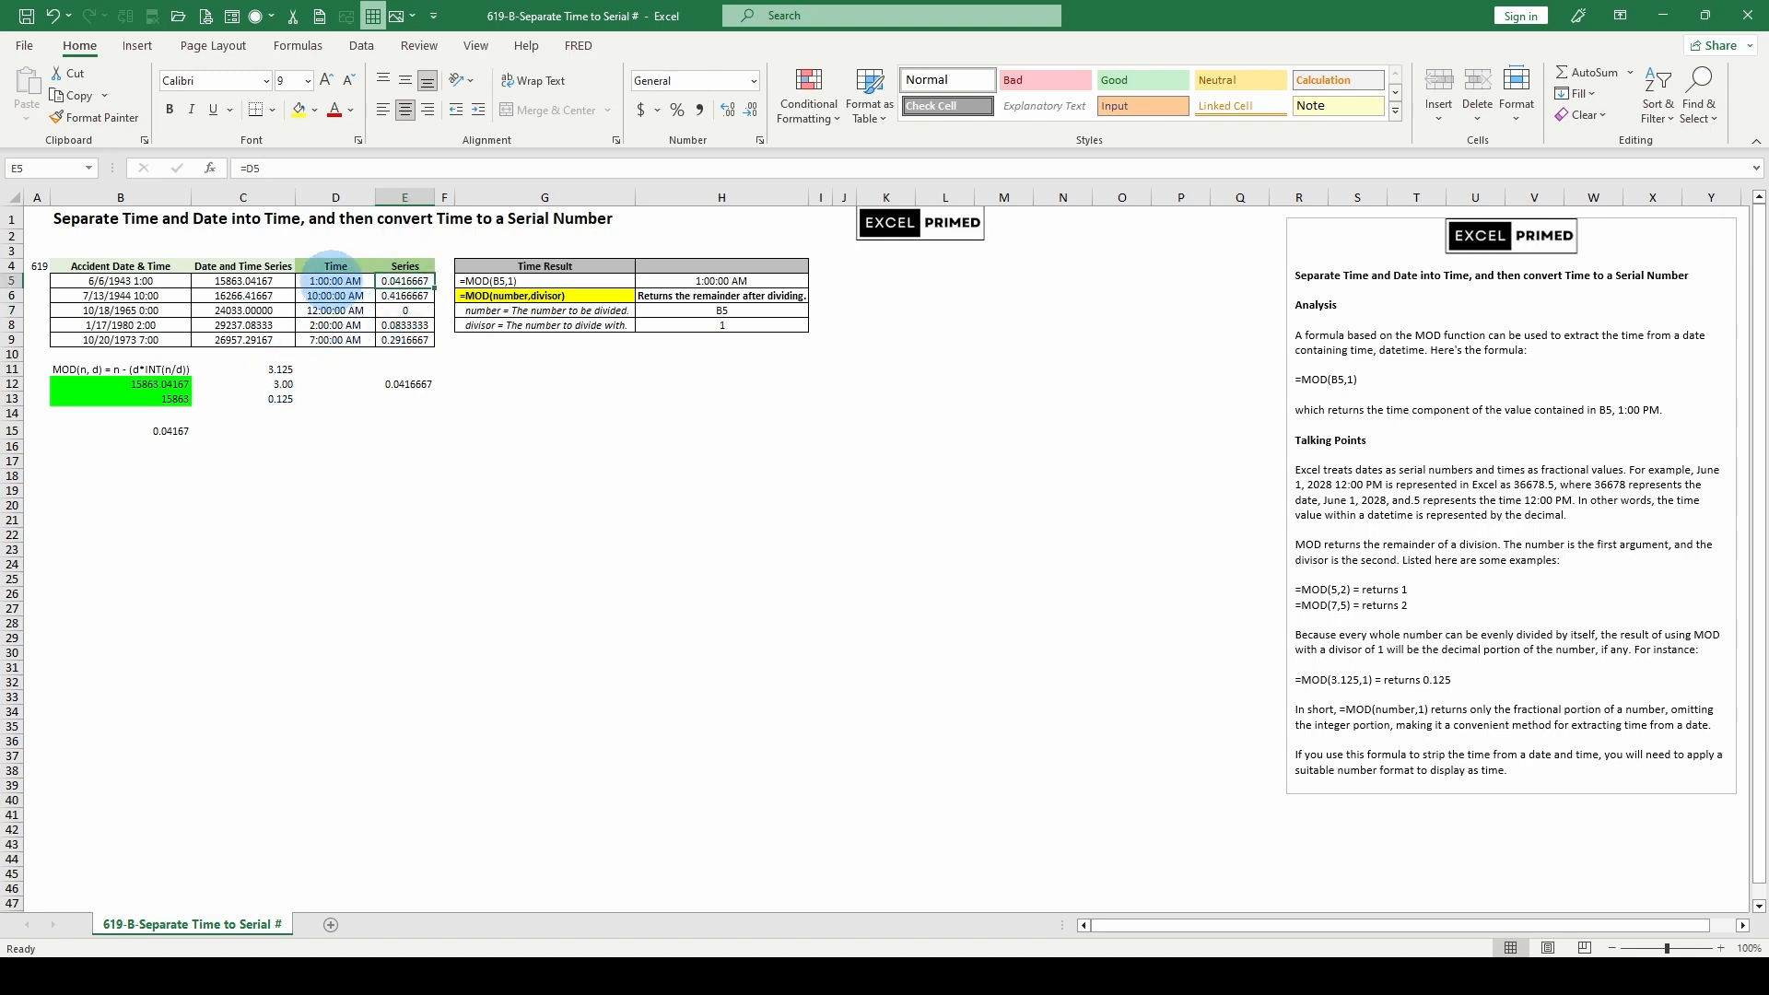
Try the General and Short Date number formats on D5, and restore its Time format
click(337, 281)
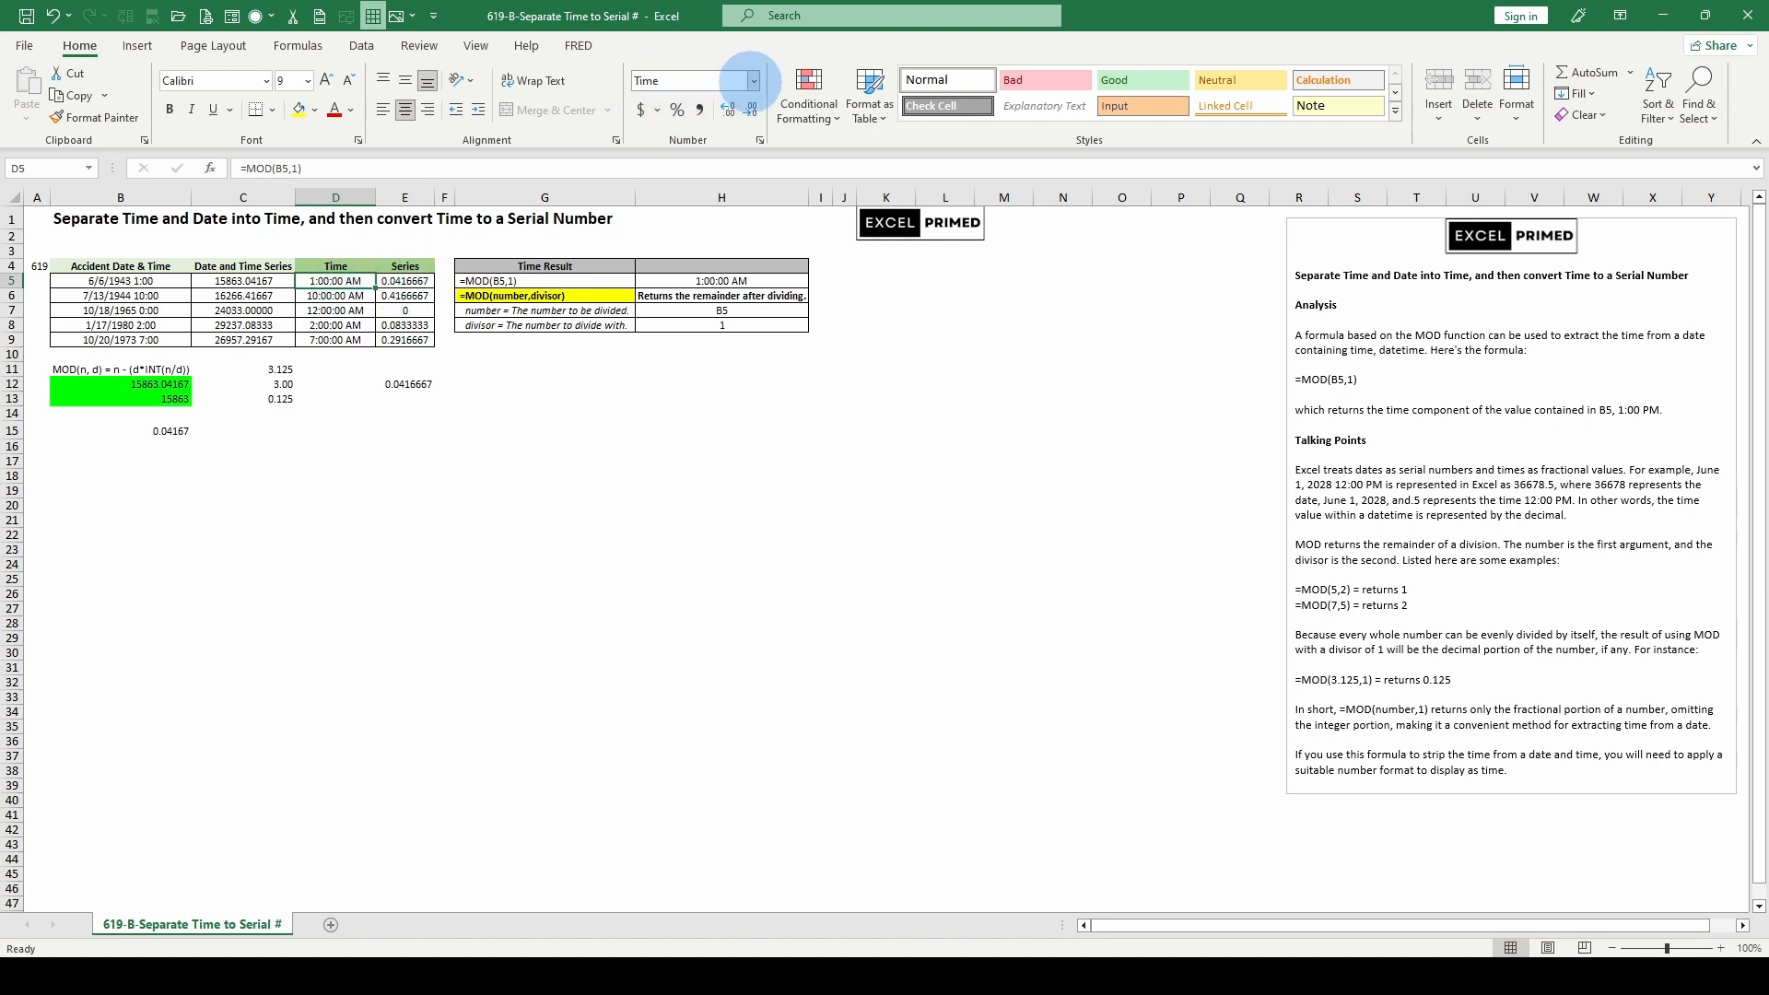
click(754, 81)
click(702, 106)
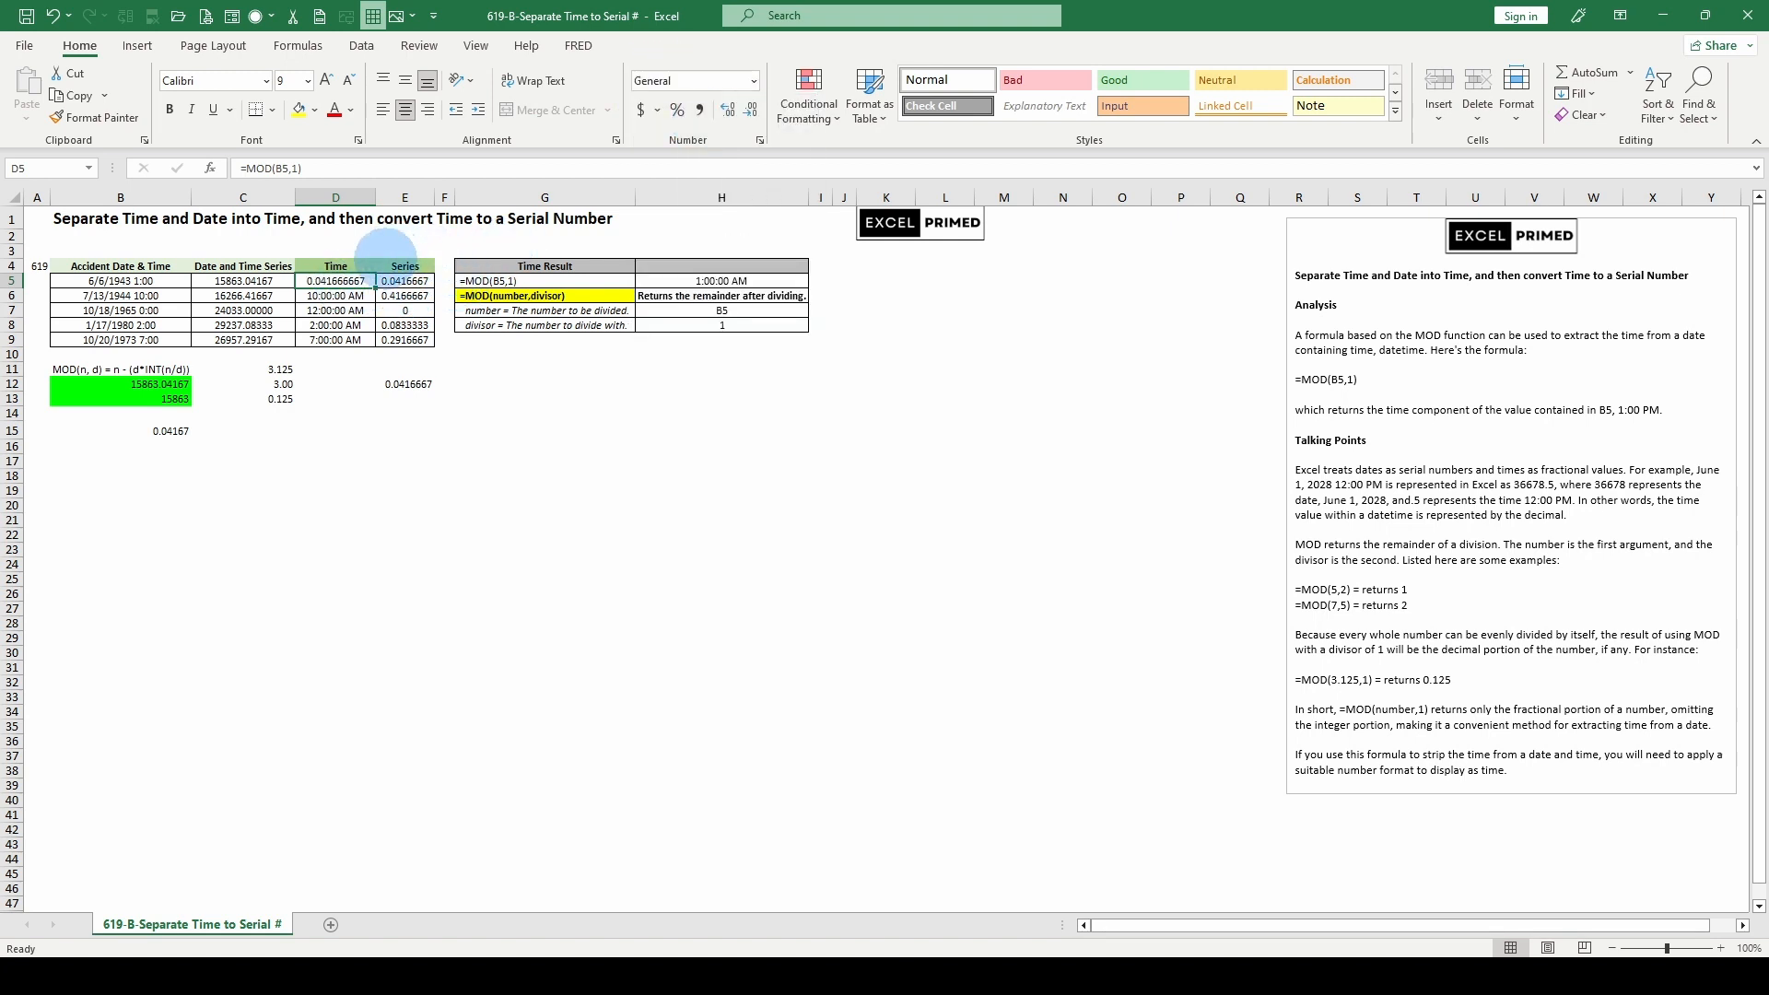
click(753, 80)
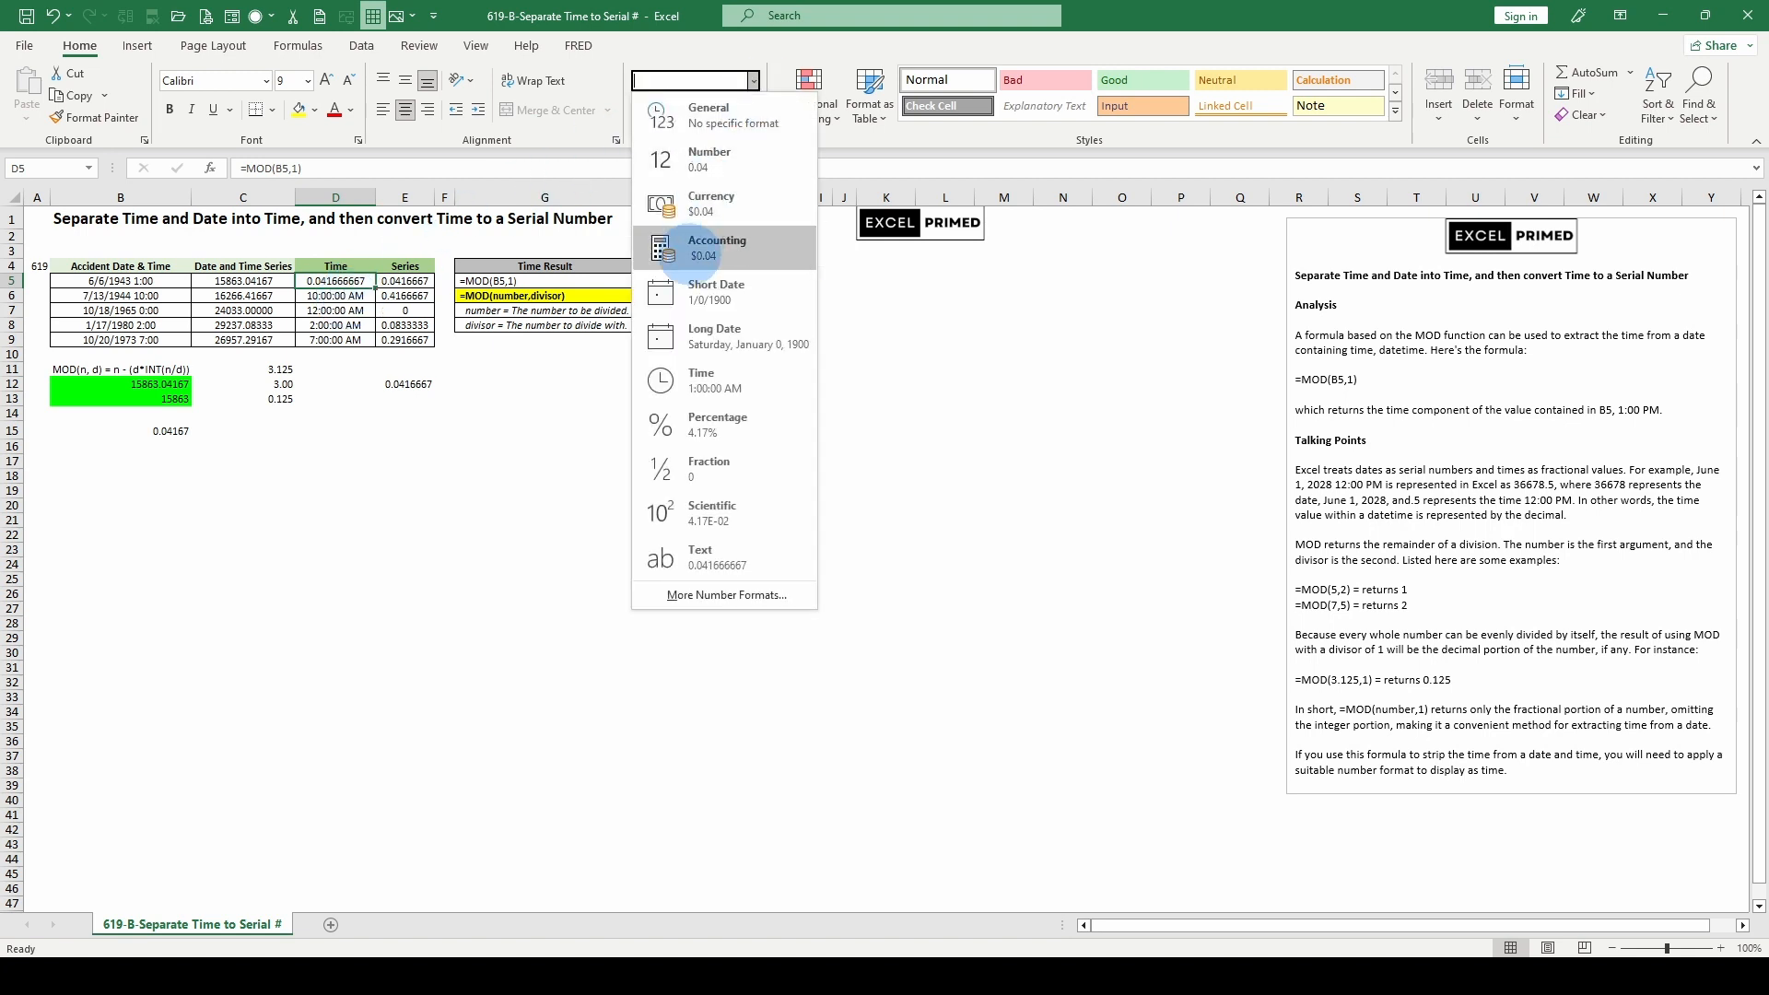
click(709, 285)
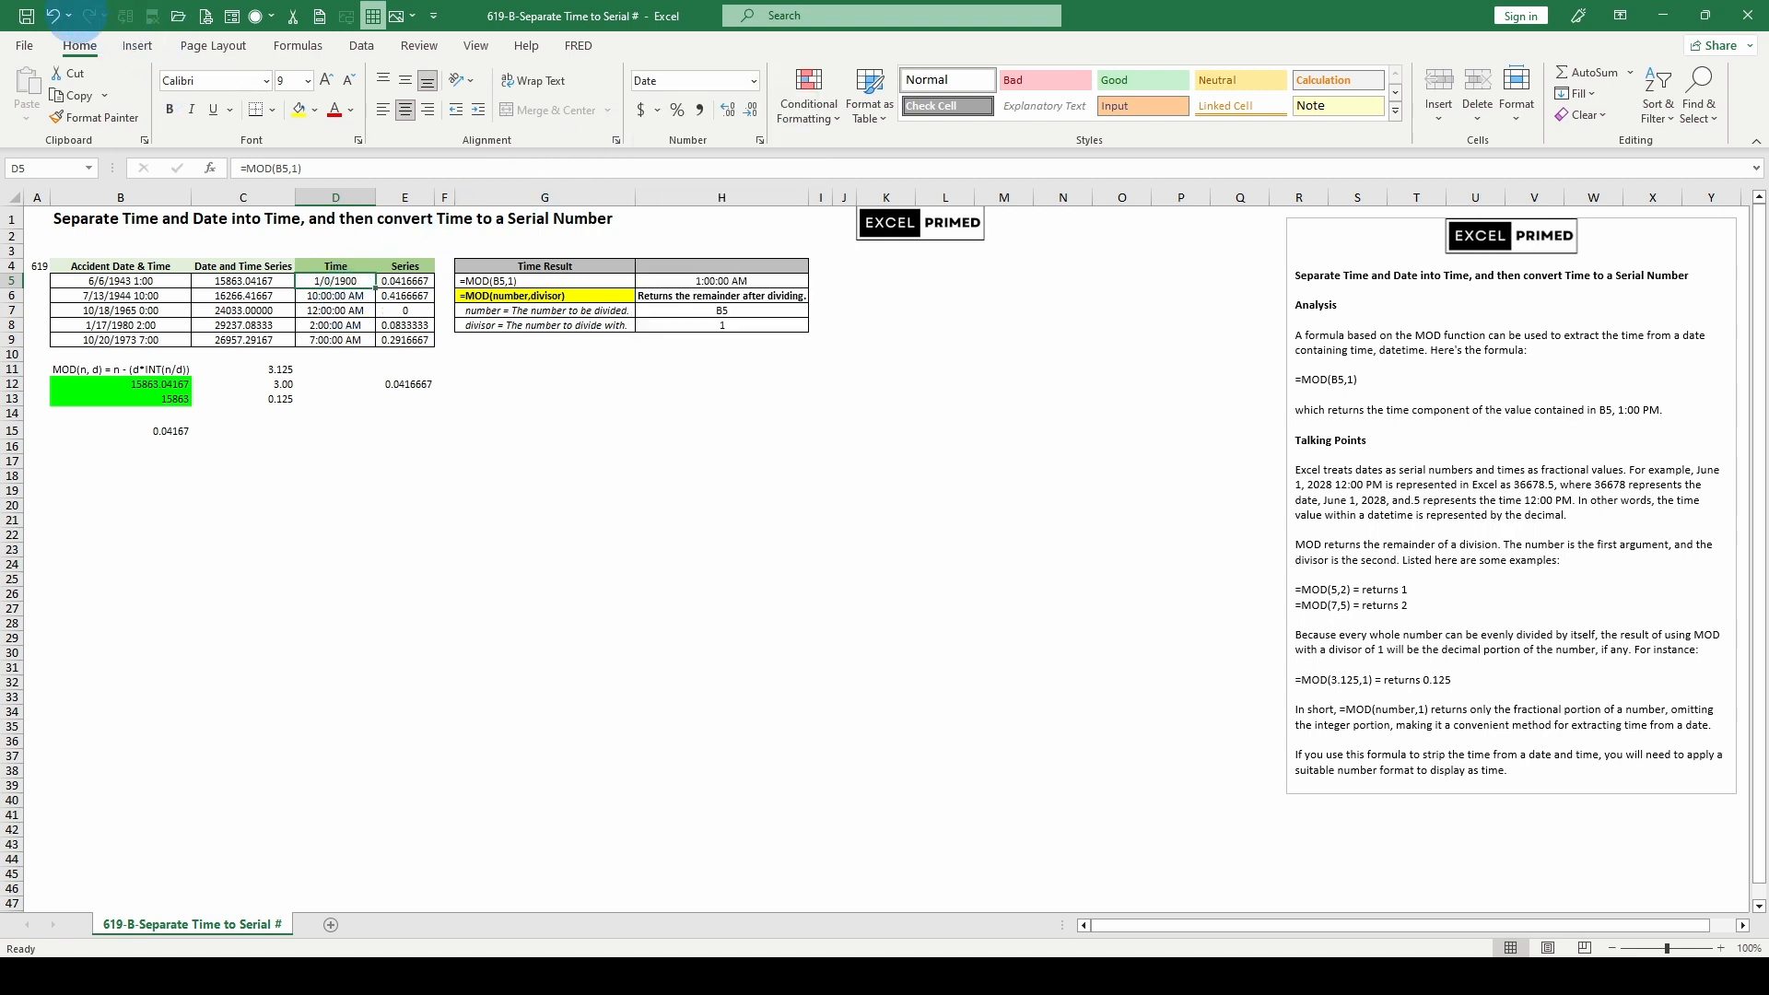
click(754, 80)
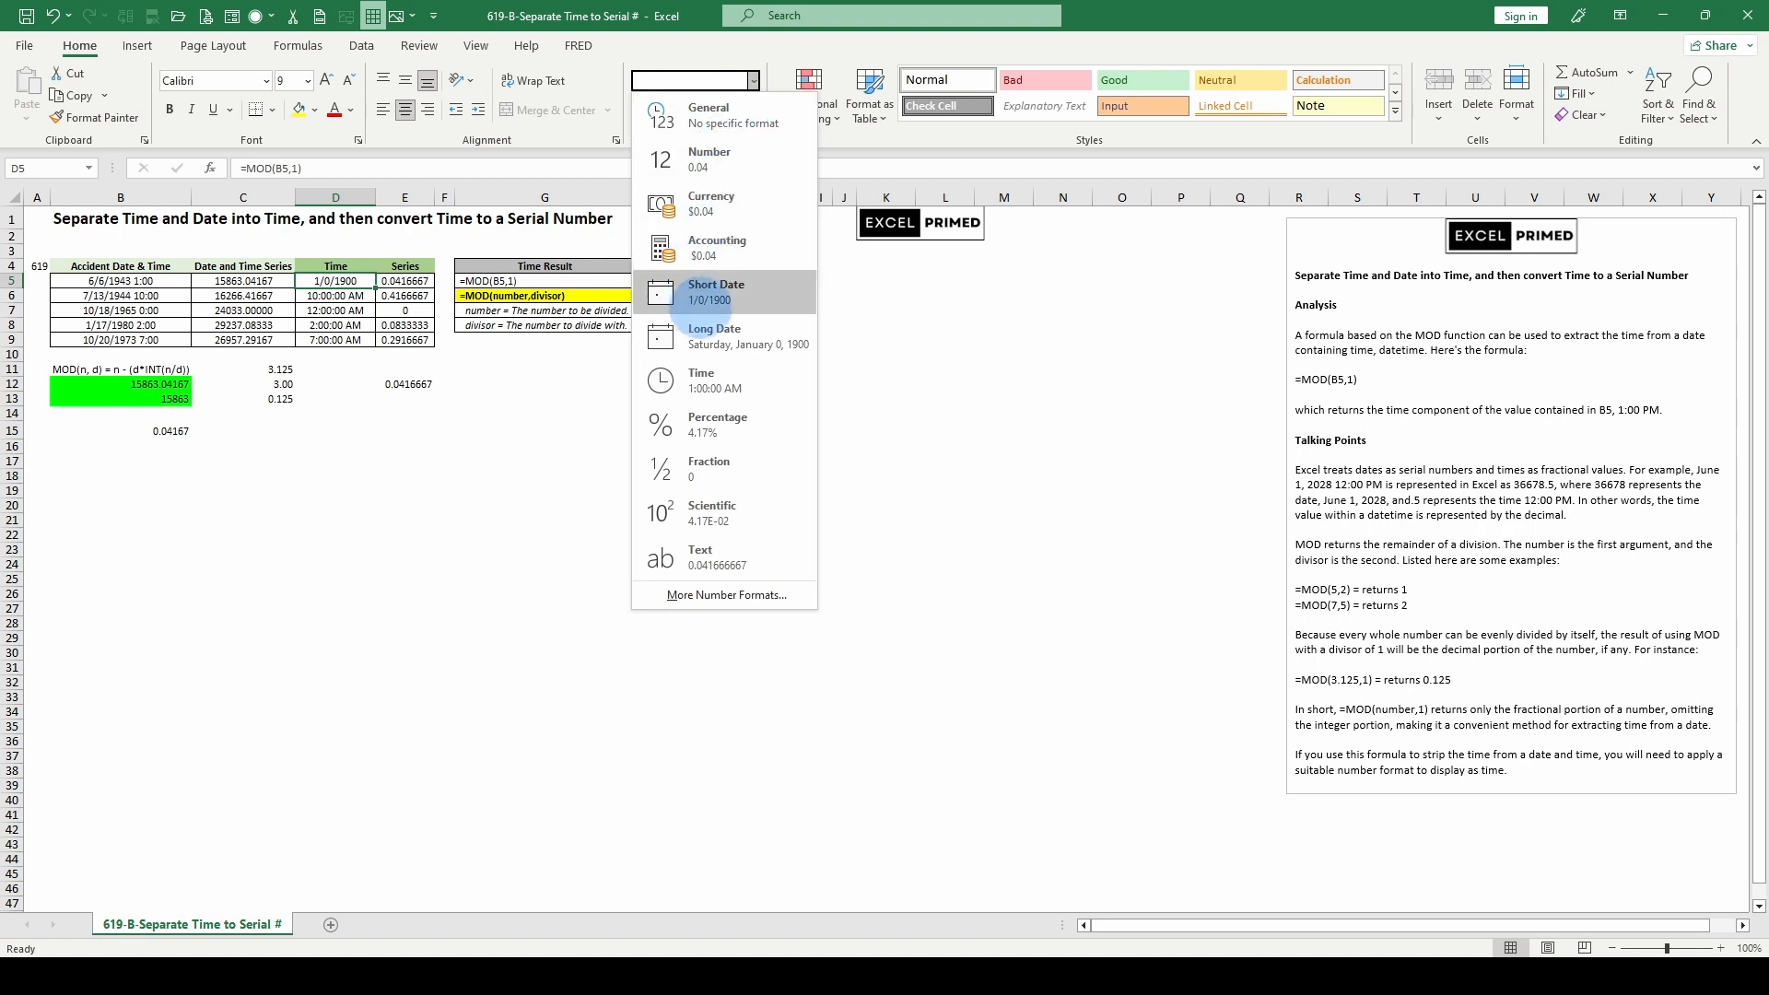
click(704, 379)
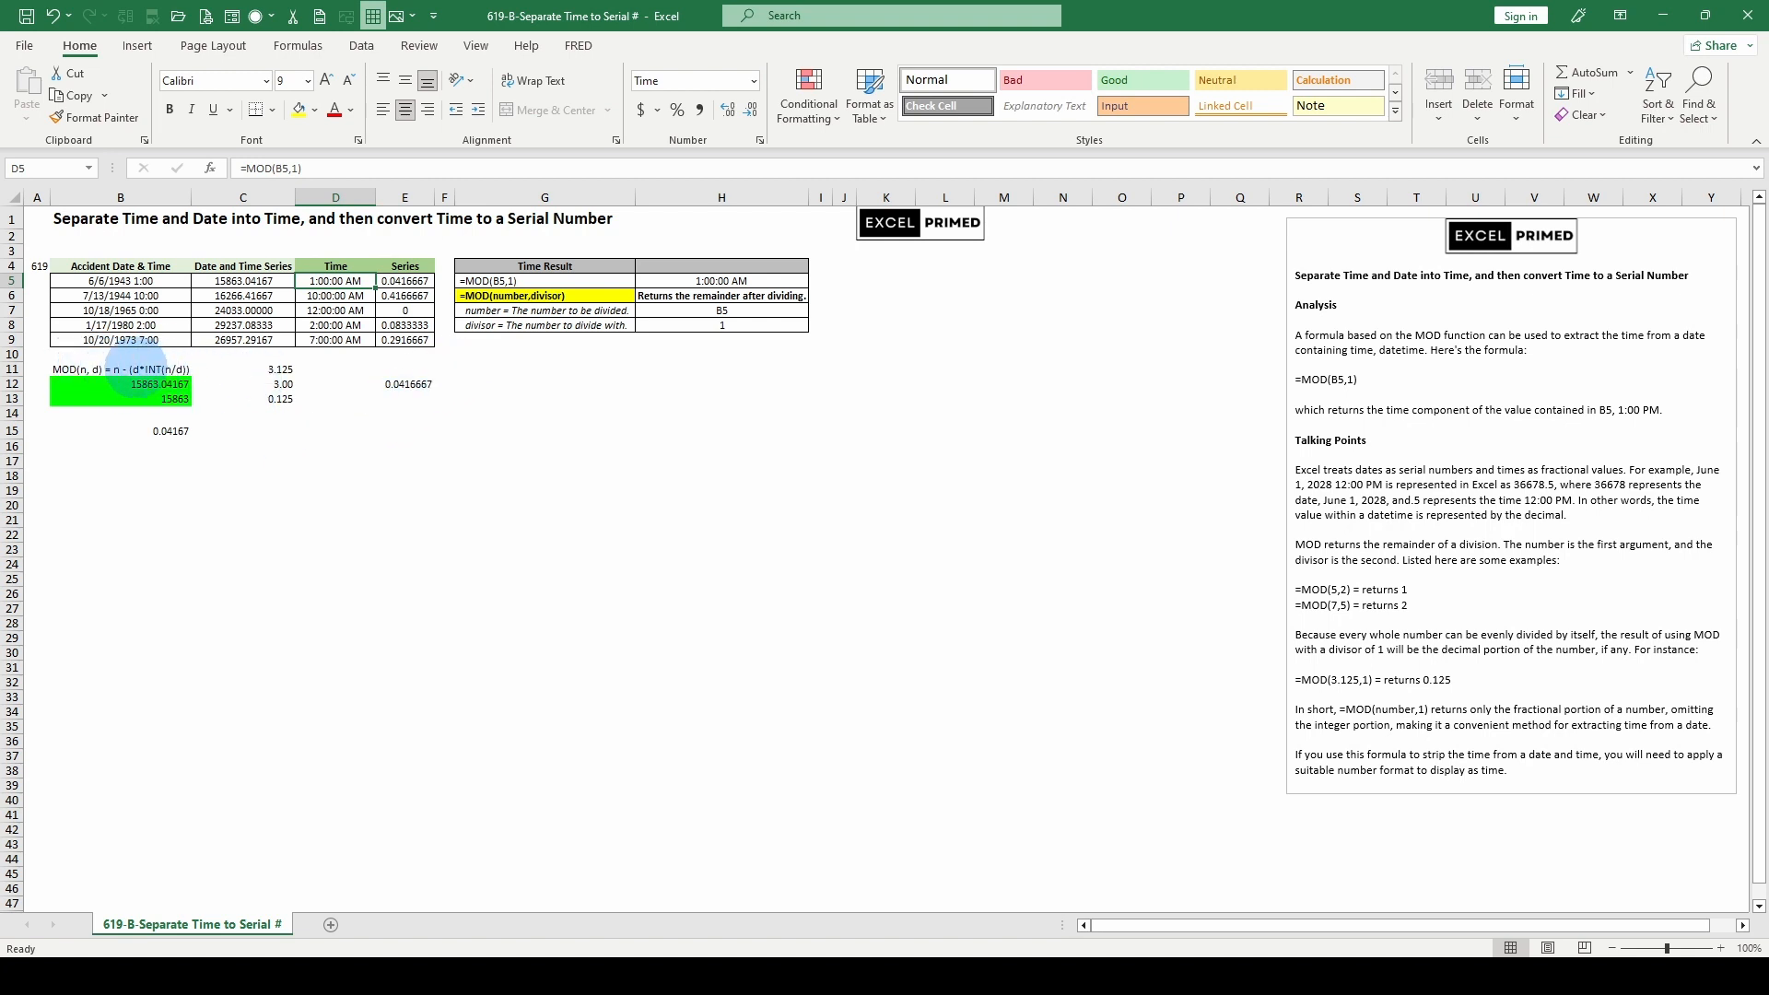
click(124, 373)
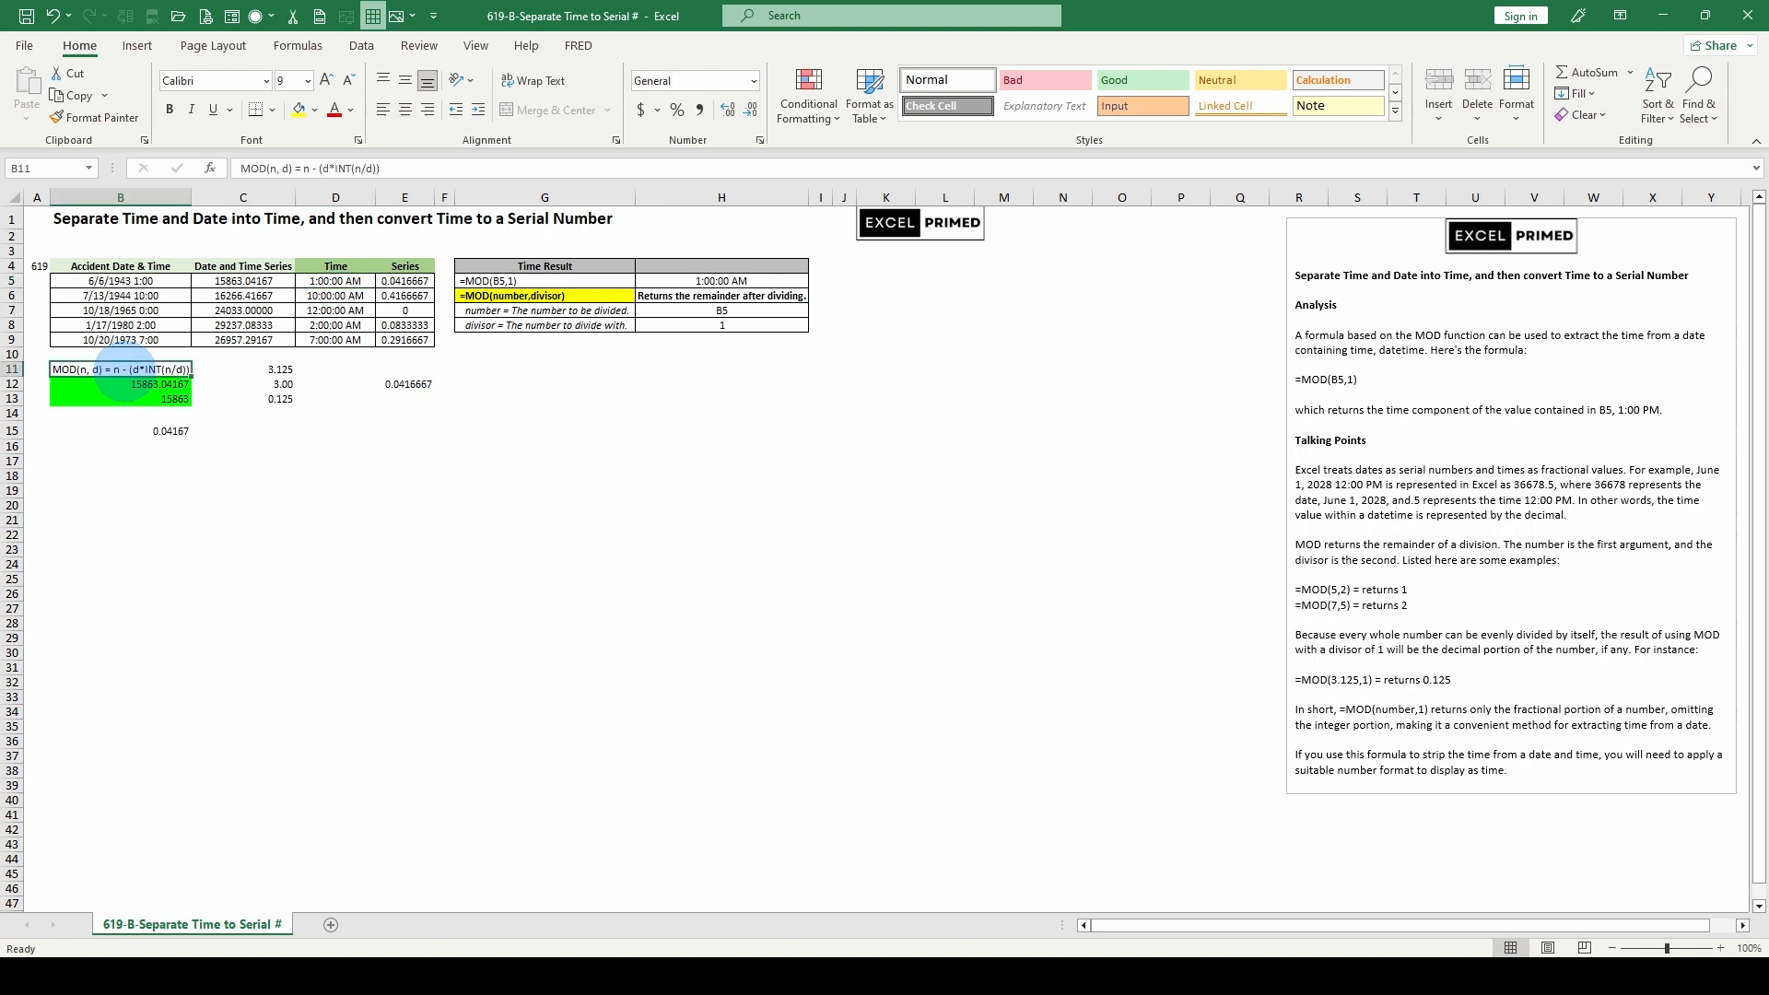